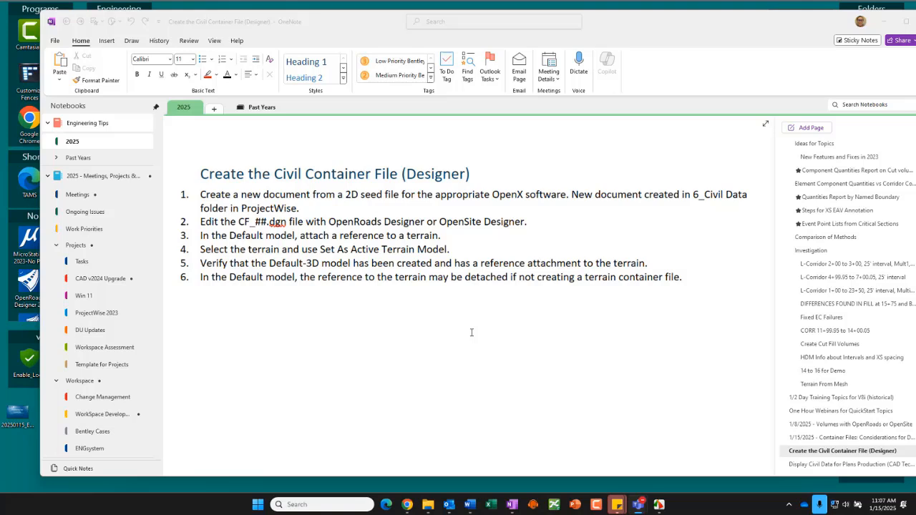
- Minimize the OneNote page of Civil Container File steps to reveal the desktop
click(884, 26)
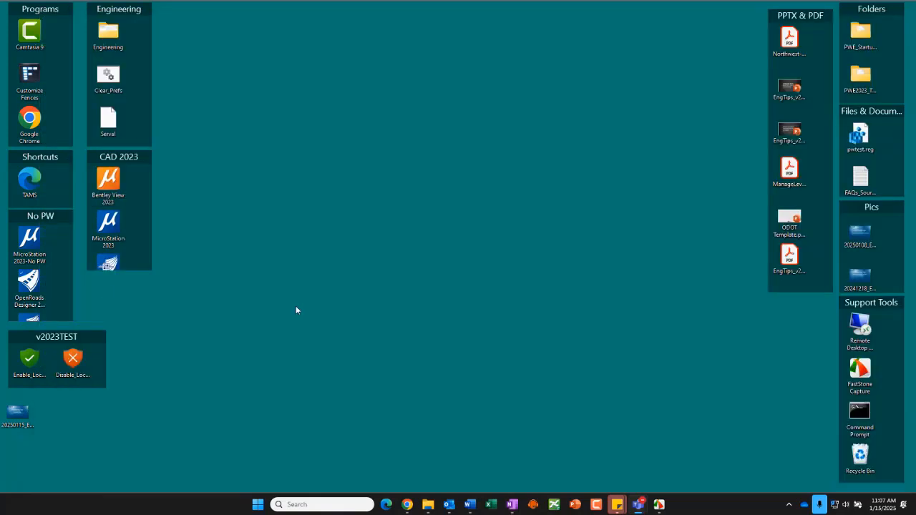
- Launch OpenRoads Designer 2023 into the OregonDOT workspace with the ODOT workset
double_click(31, 290)
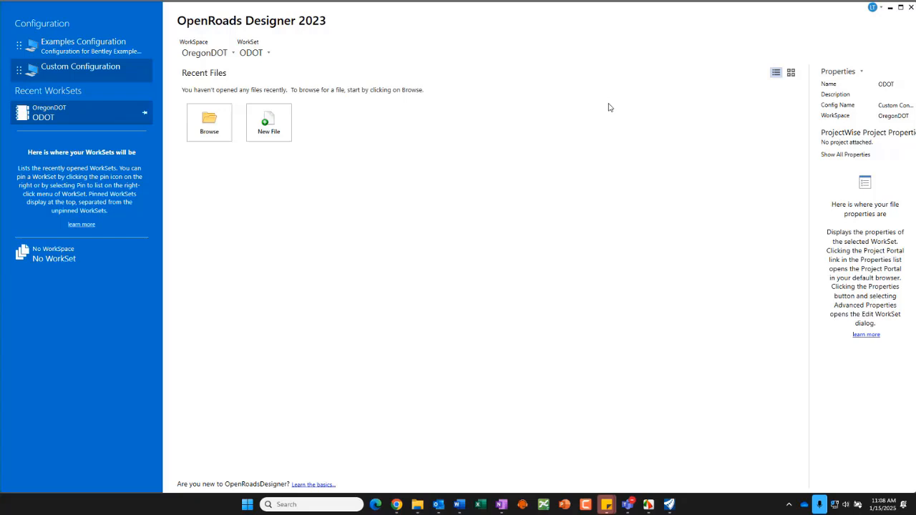
- Create GEOM_CF_01.dgn in _Eng_Tips_20250115_ContainerFiles from the OpenRoads_Seed2D.dgn seed and open it
click(266, 128)
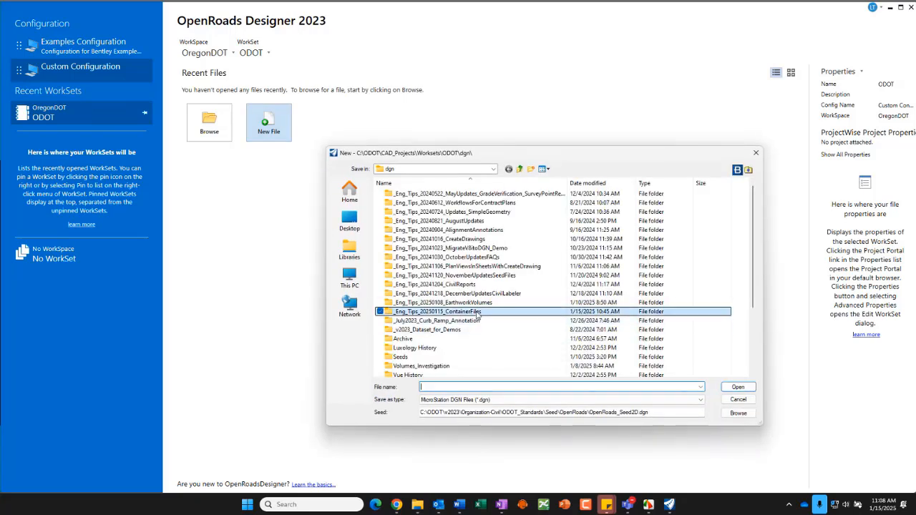
double_click(505, 312)
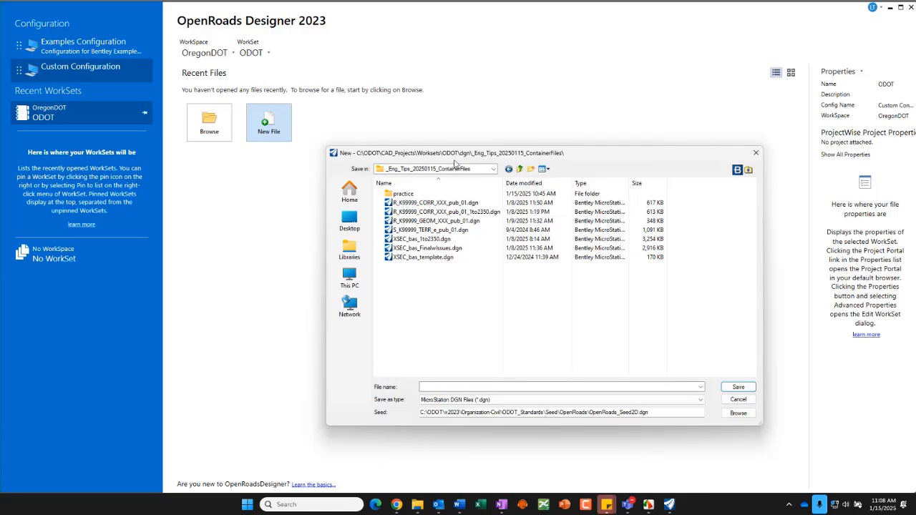
drag(464, 153, 387, 130)
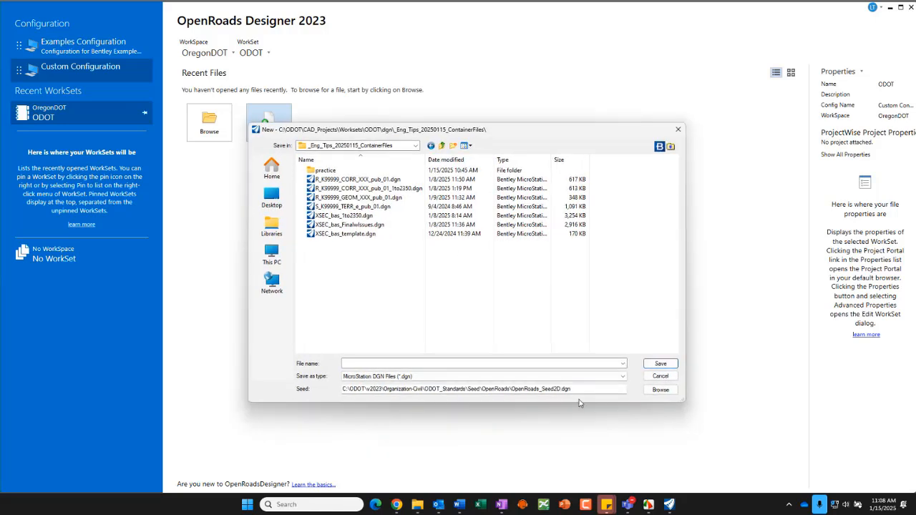
mouse_move(533, 397)
mouse_down()
mouse_move(534, 361)
mouse_move(568, 401)
mouse_up()
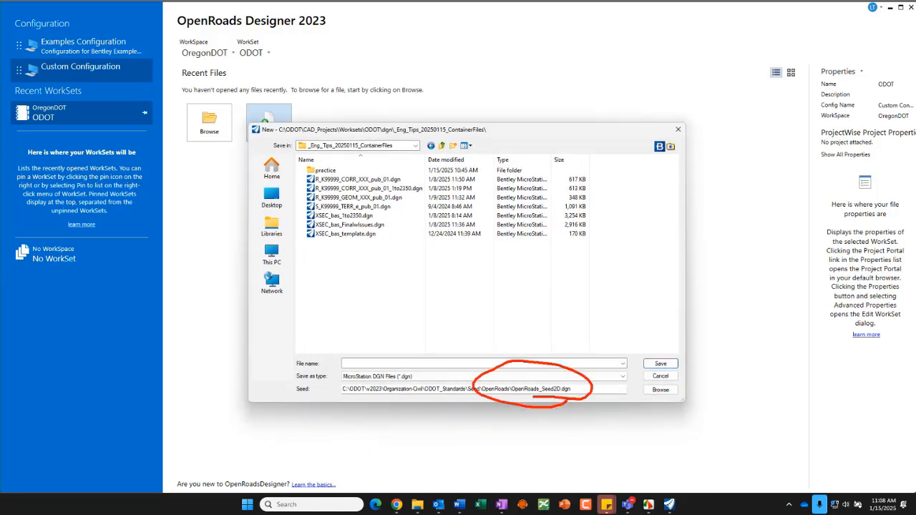
click(383, 363)
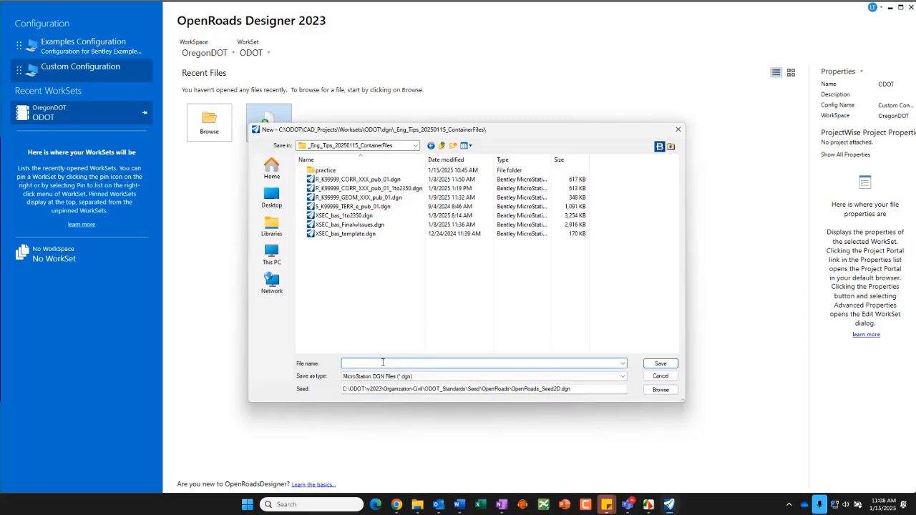
text(GEOM_CF_01)
click(660, 364)
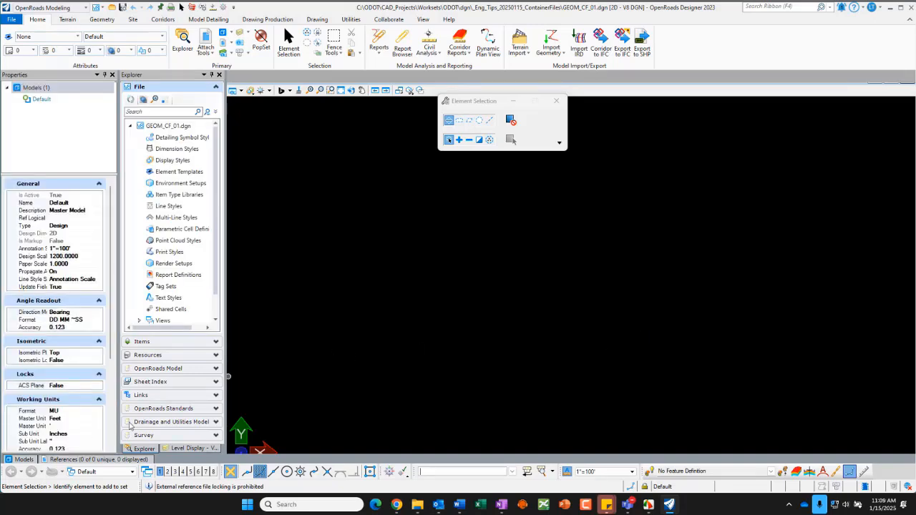
- Attach S_K99999_TERR_e_pub_01.dgn as a Coincident World reference
click(118, 461)
click(29, 350)
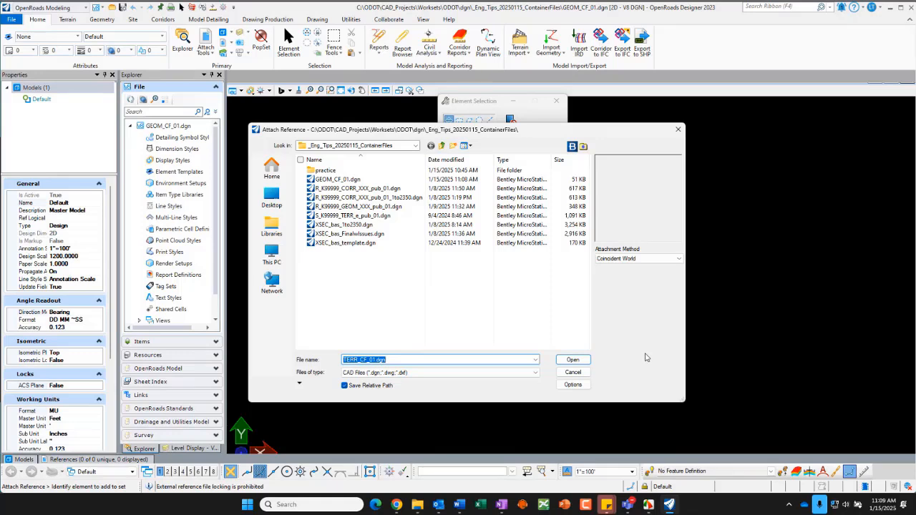
click(361, 216)
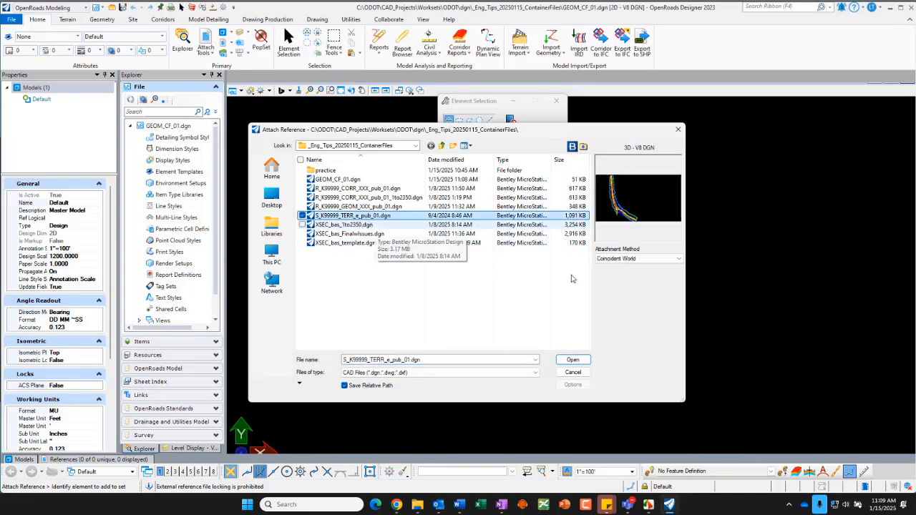
click(572, 361)
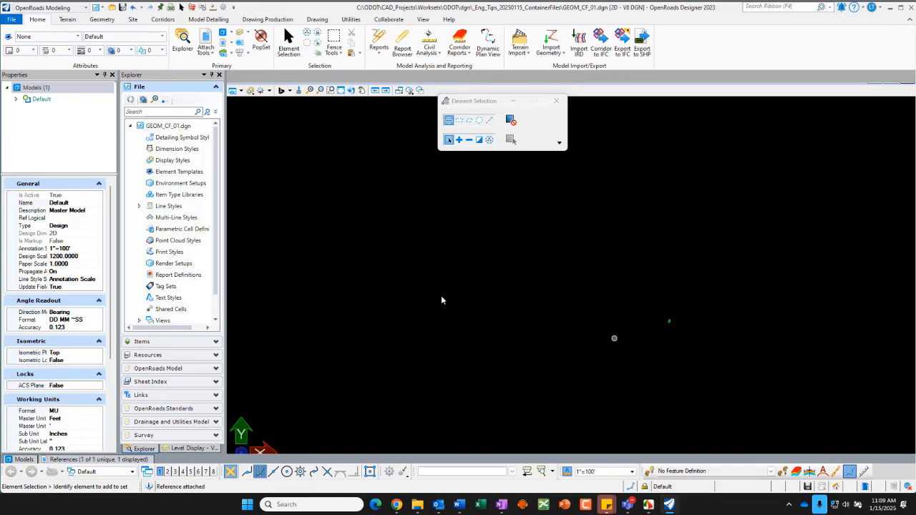
- Fit the view to the terrain and confirm the reference points to the Default model
click(340, 90)
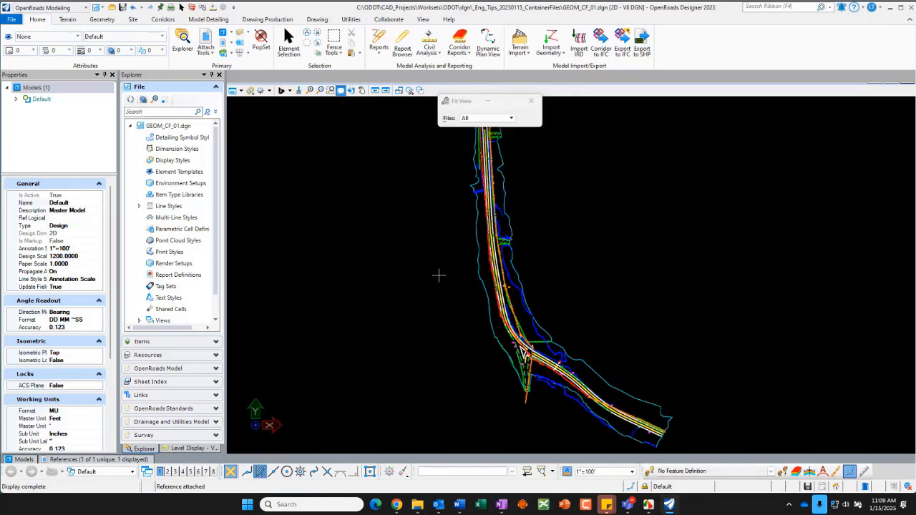
click(136, 459)
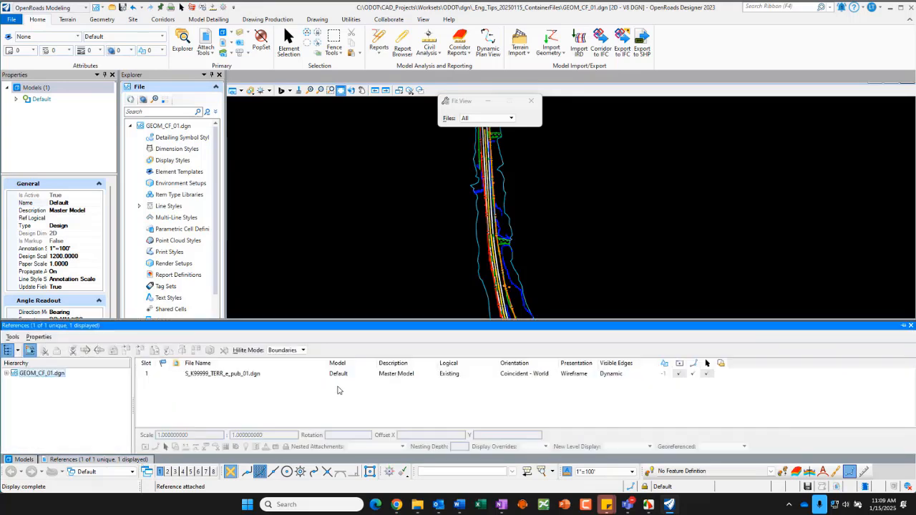
mouse_move(337, 391)
mouse_down()
mouse_move(344, 344)
mouse_move(360, 392)
mouse_up()
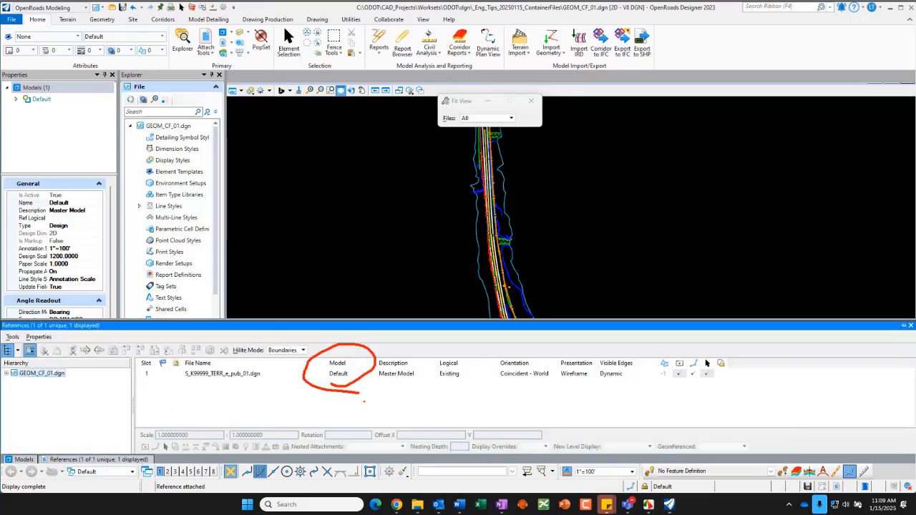
key(Escape)
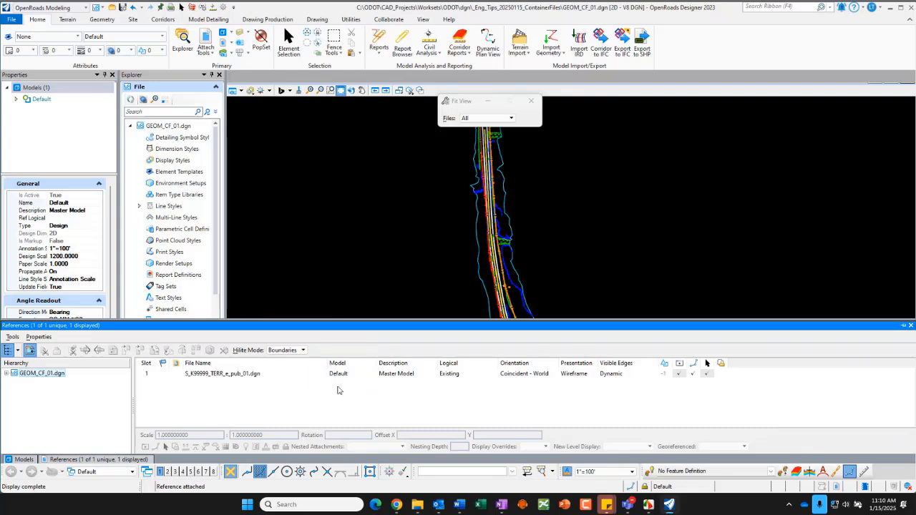
click(290, 51)
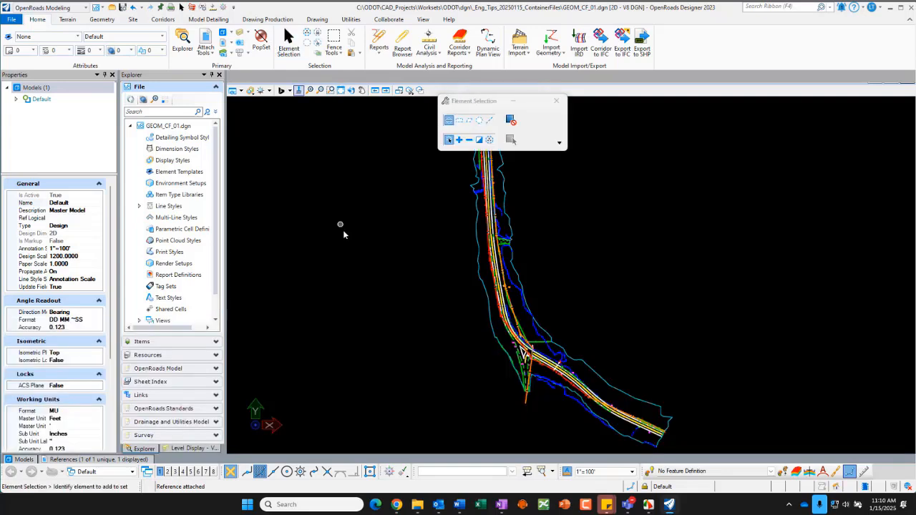
- Select the terrain boundary and set it as the active terrain model
click(475, 234)
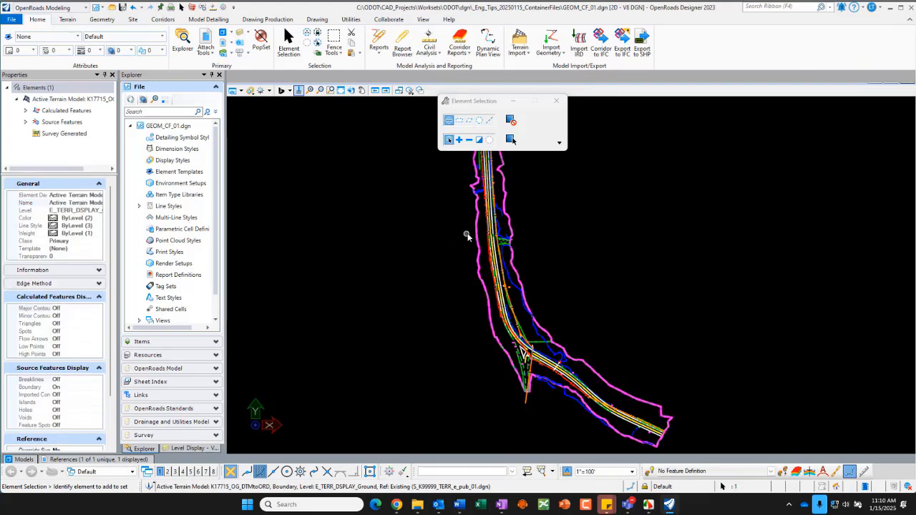
mouse_move(476, 231)
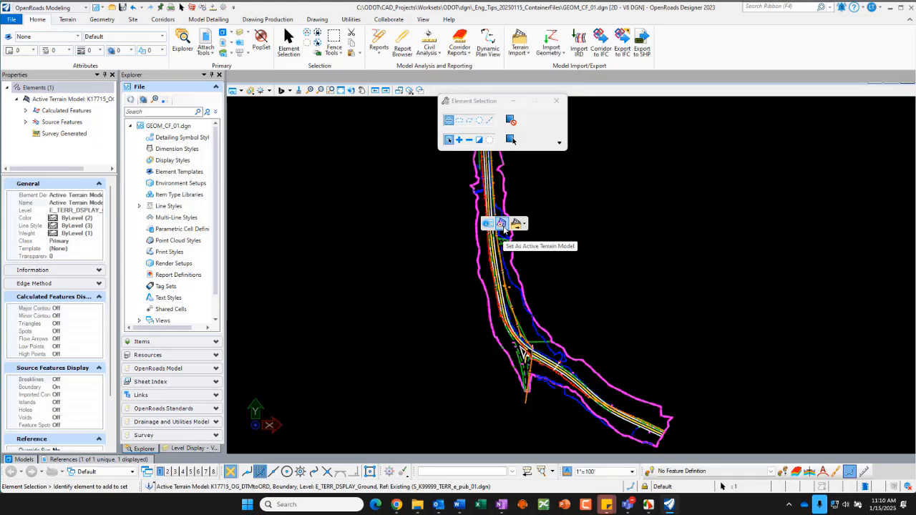
click(404, 249)
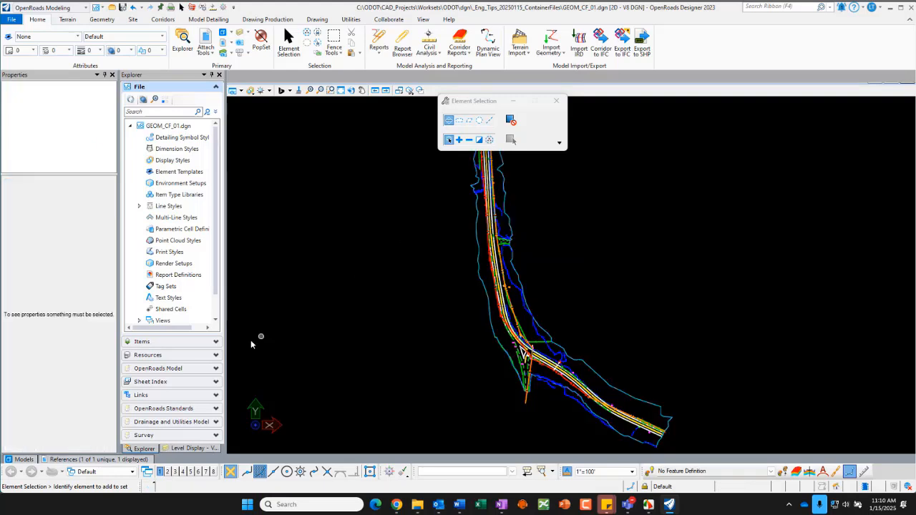
click(23, 460)
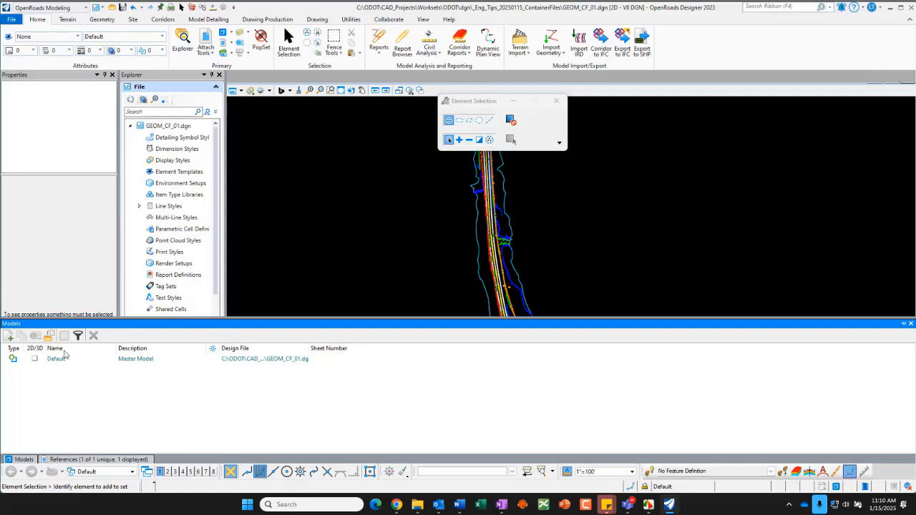
click(474, 229)
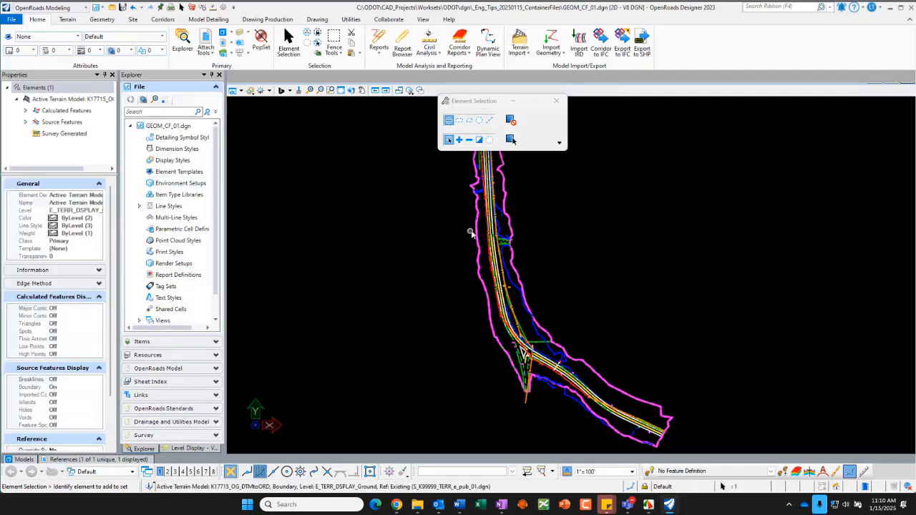
mouse_move(490, 229)
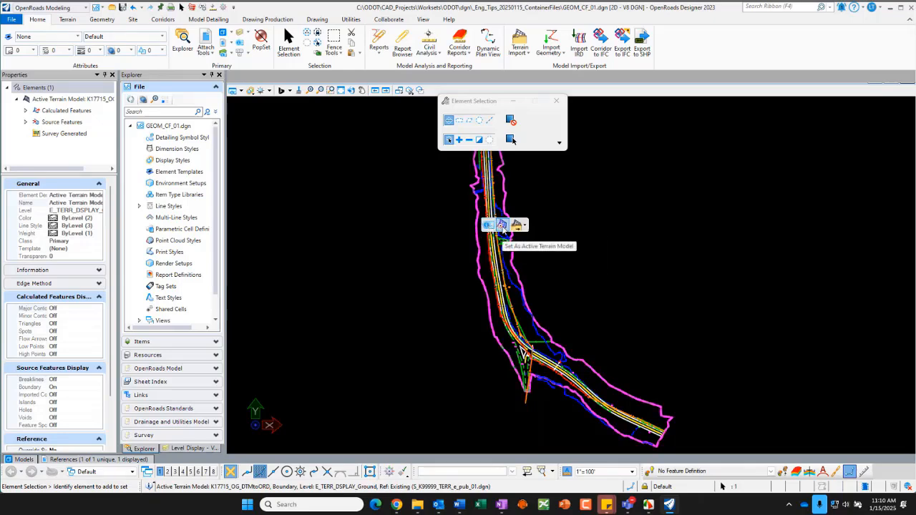
click(502, 226)
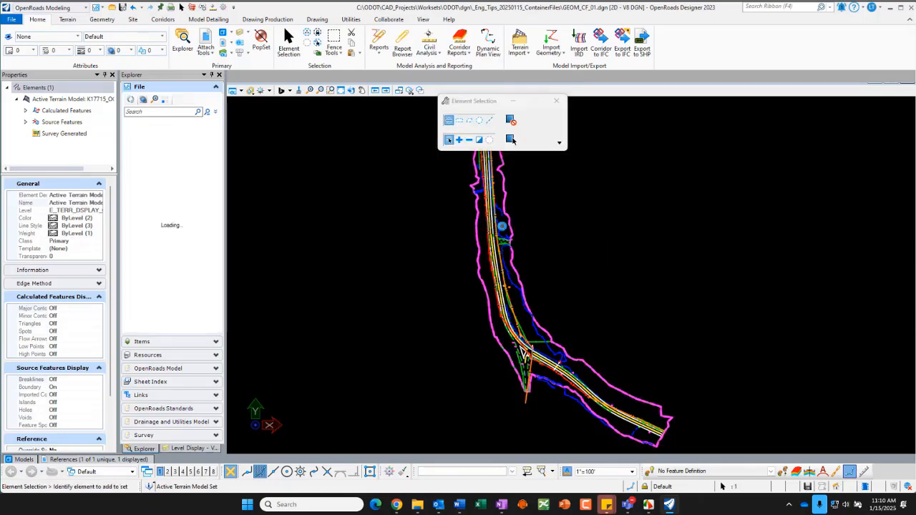
- Confirm Default-3D appears in the Models list and both attachments appear in References
click(23, 459)
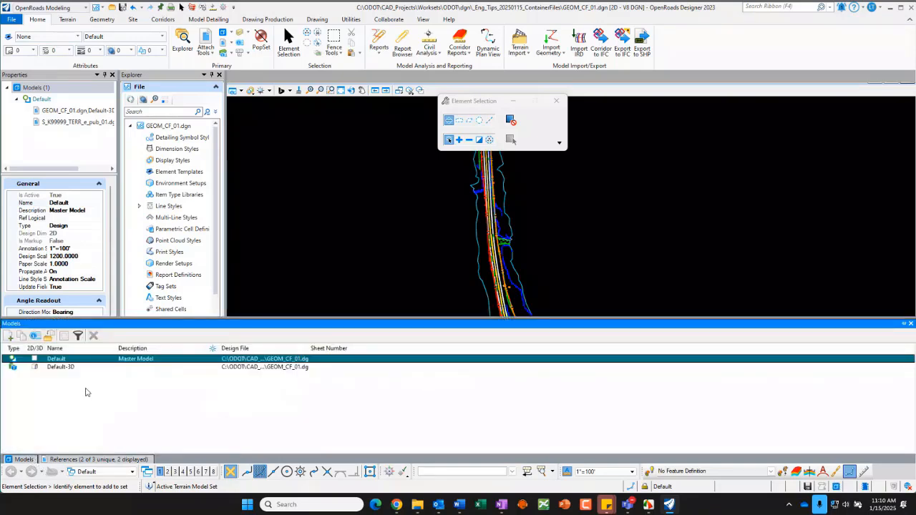
mouse_move(39, 379)
mouse_down()
mouse_move(85, 364)
mouse_move(79, 387)
mouse_up()
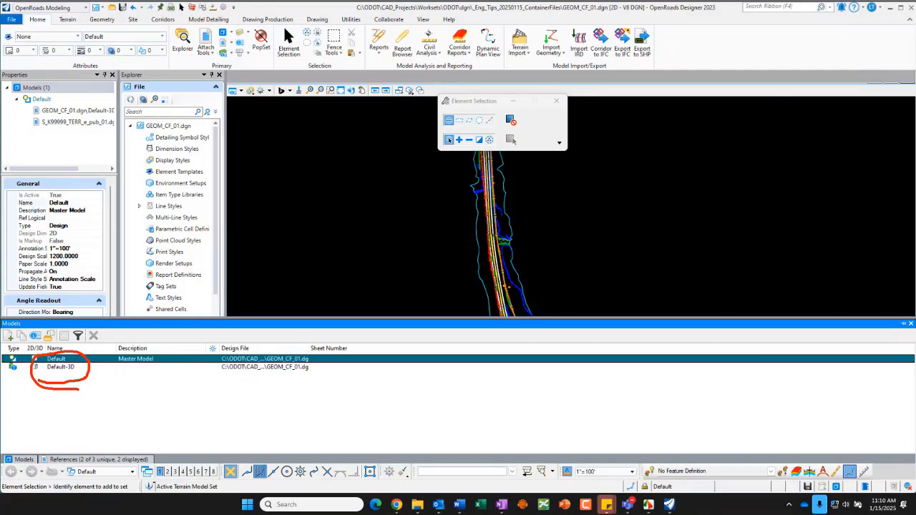
key(Escape)
click(323, 263)
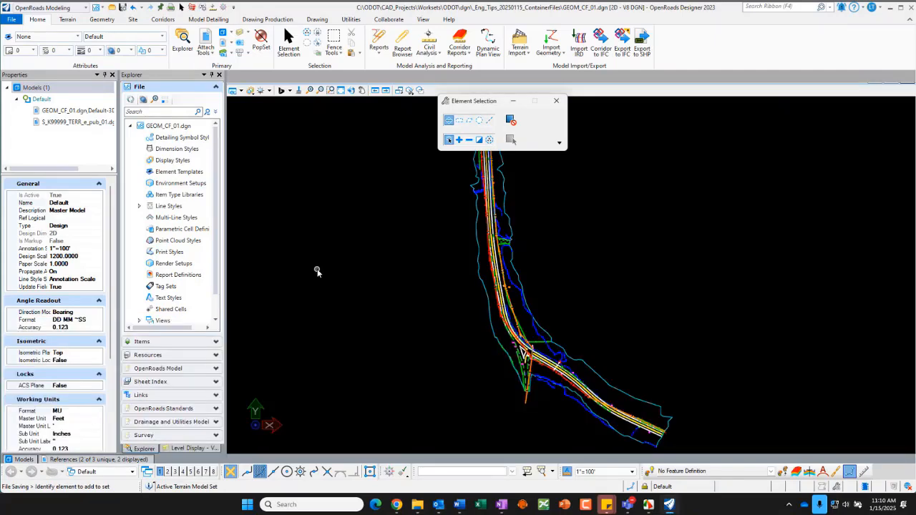
click(100, 460)
click(121, 460)
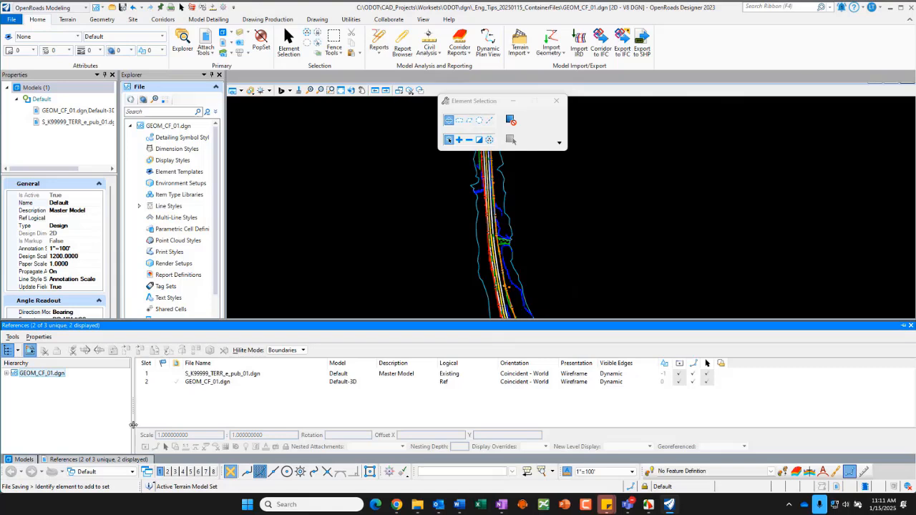
click(24, 459)
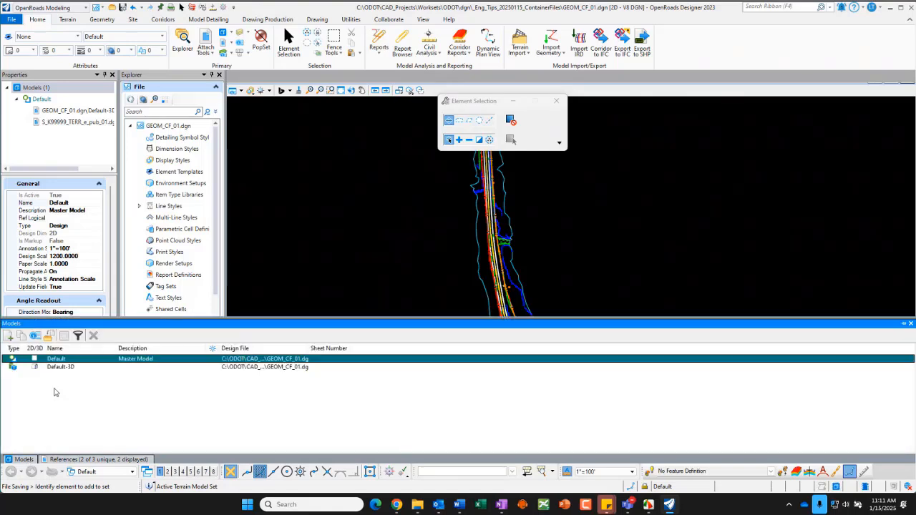
- Activate the Default-3D model, fit it in view and review its references
double_click(61, 368)
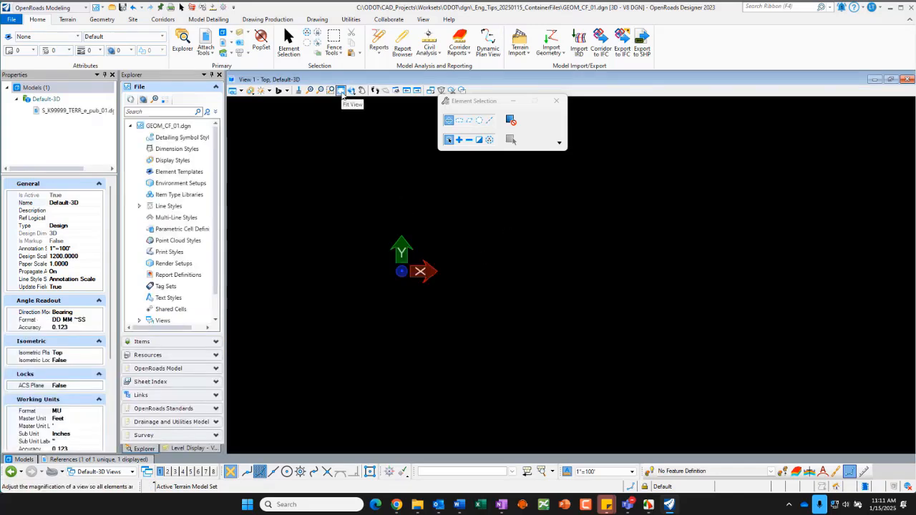
click(341, 91)
click(327, 210)
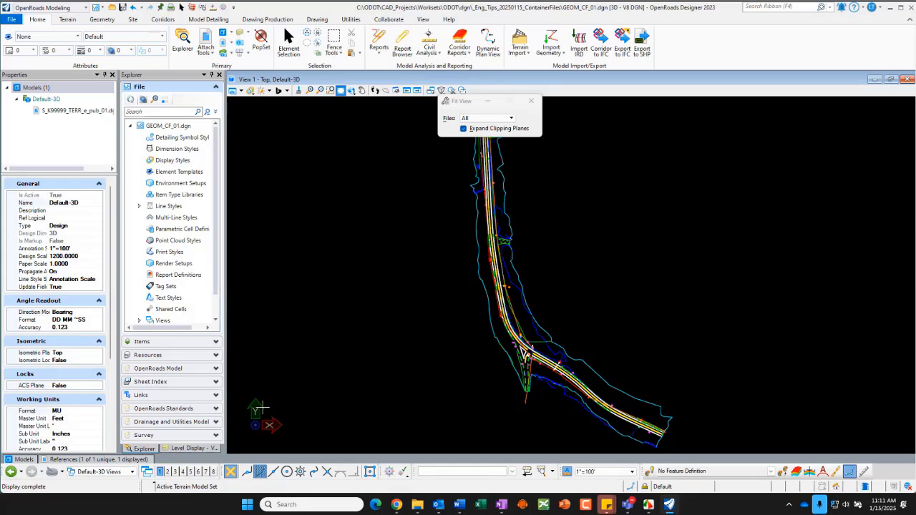
click(93, 460)
click(288, 41)
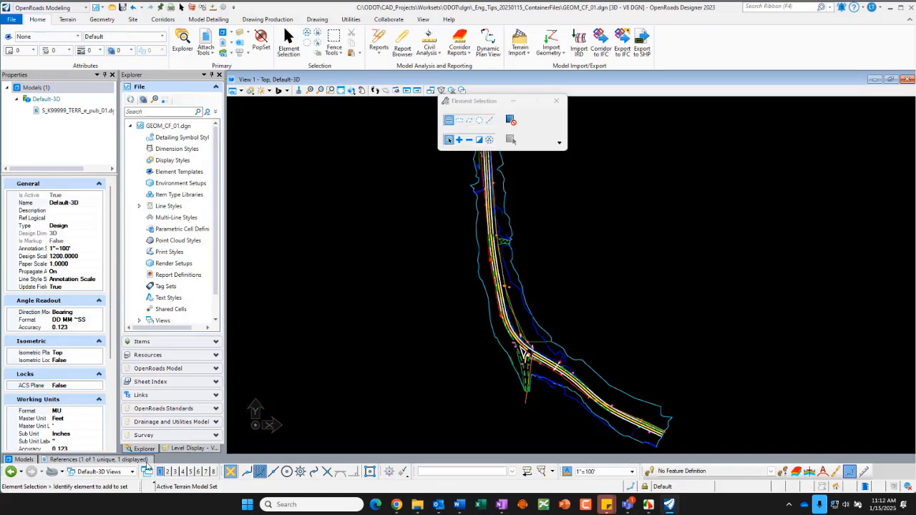
- Detach the S_K99999_TERR_e_pub_01.dgn reference and confirm the alert
click(144, 459)
click(232, 375)
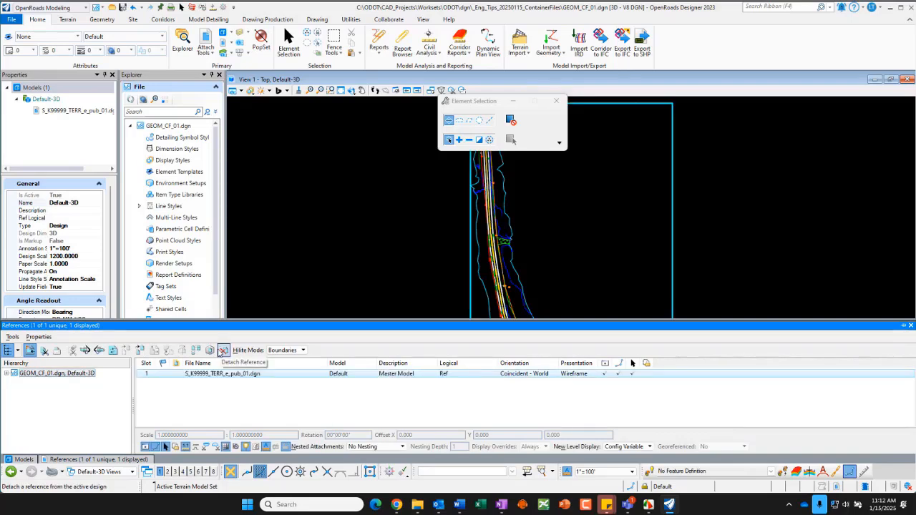
click(224, 352)
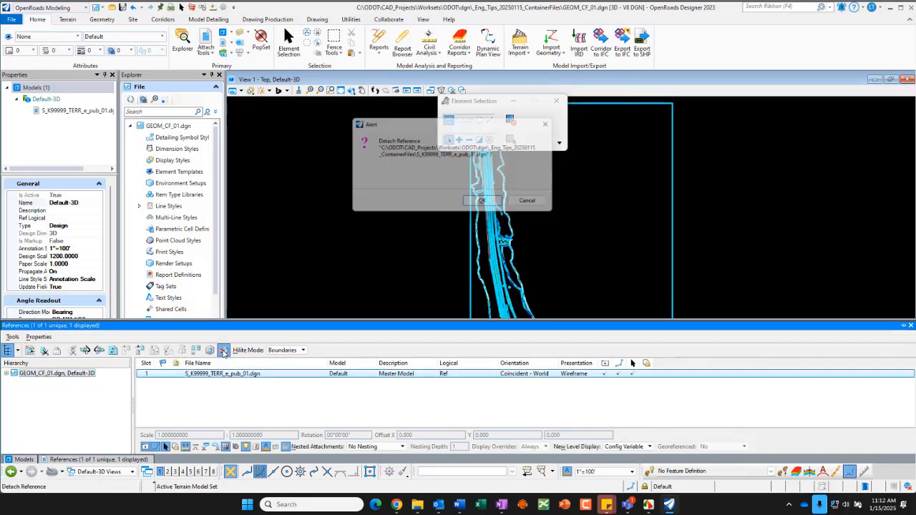
click(480, 206)
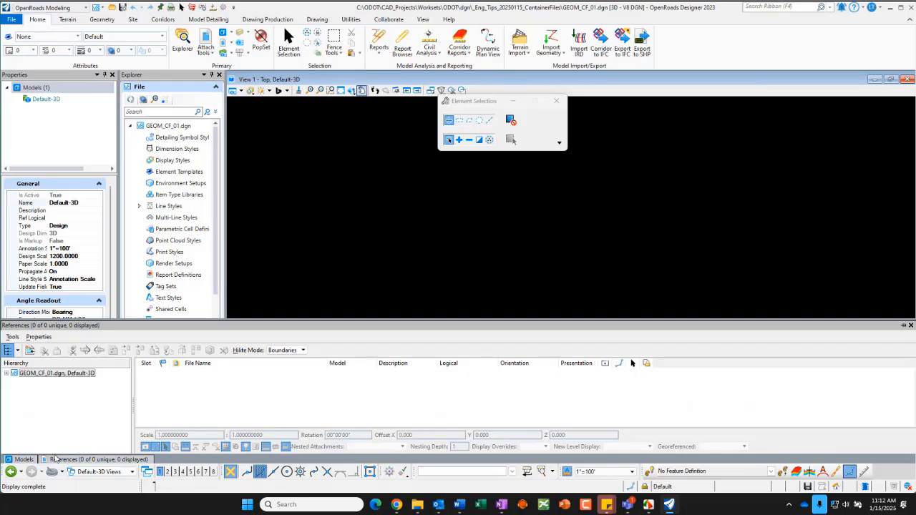
- Make the 2D Default model active and review its references list
click(30, 459)
double_click(56, 358)
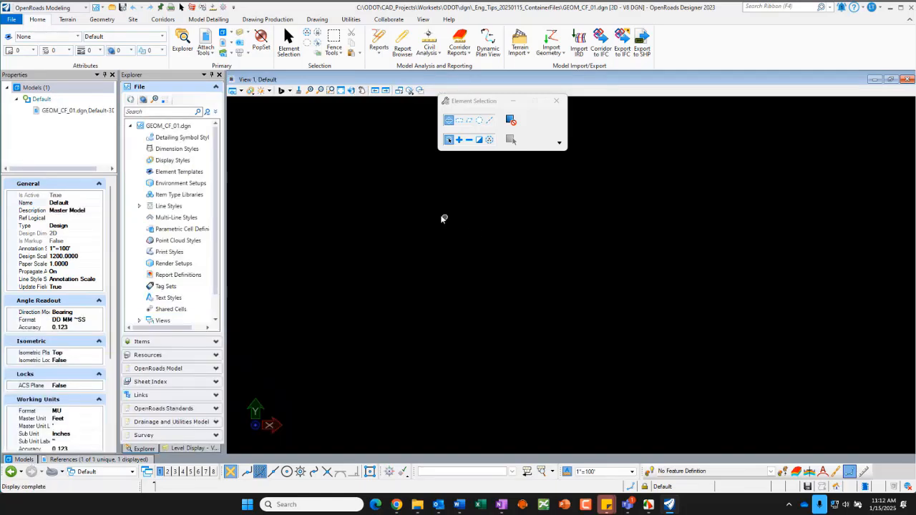
click(139, 460)
click(95, 458)
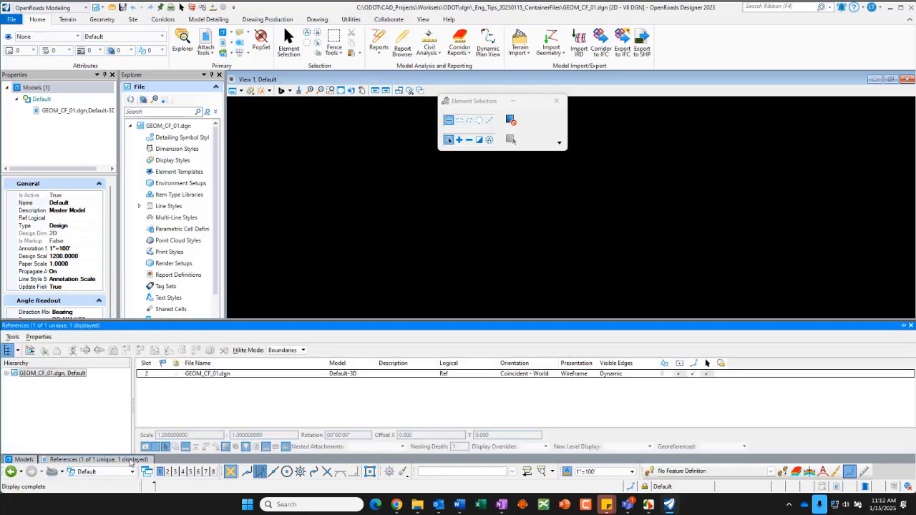
- Attach R_K99999_GEOM_XXX_pub_01.dgn and select its main centreline alignment
click(29, 350)
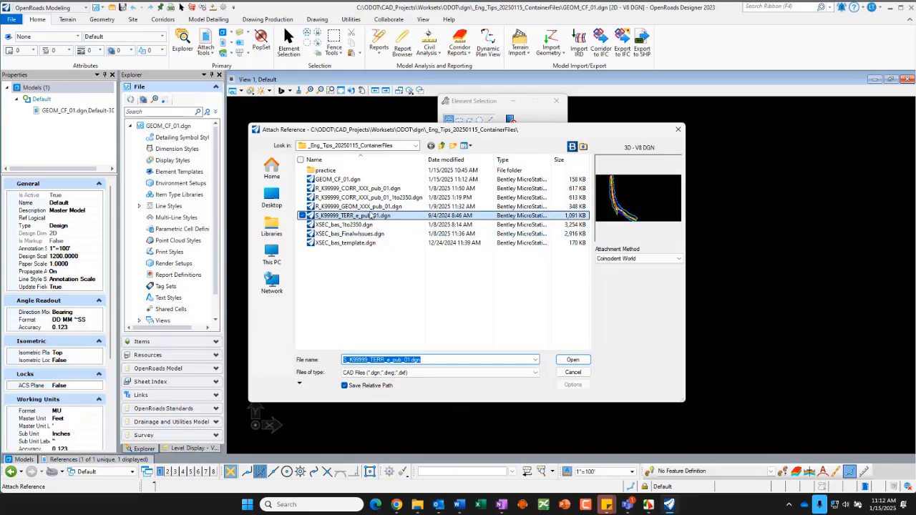
click(372, 207)
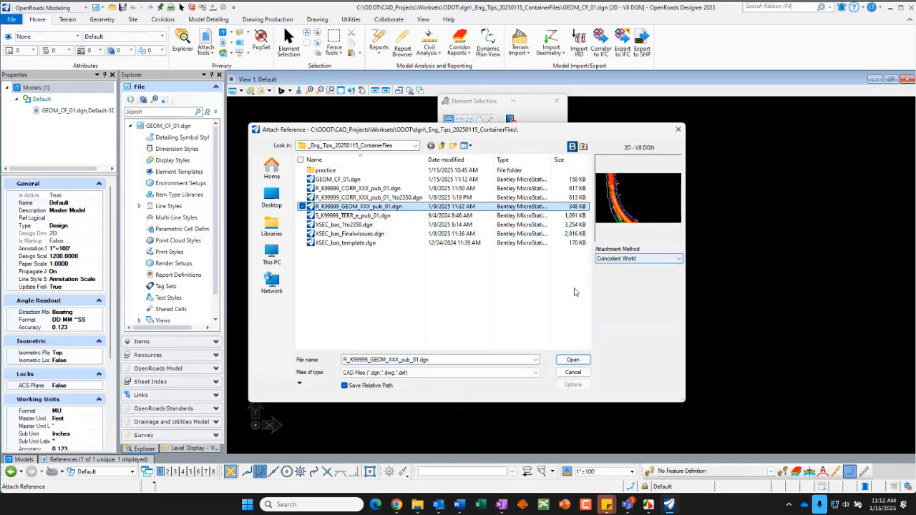
click(572, 360)
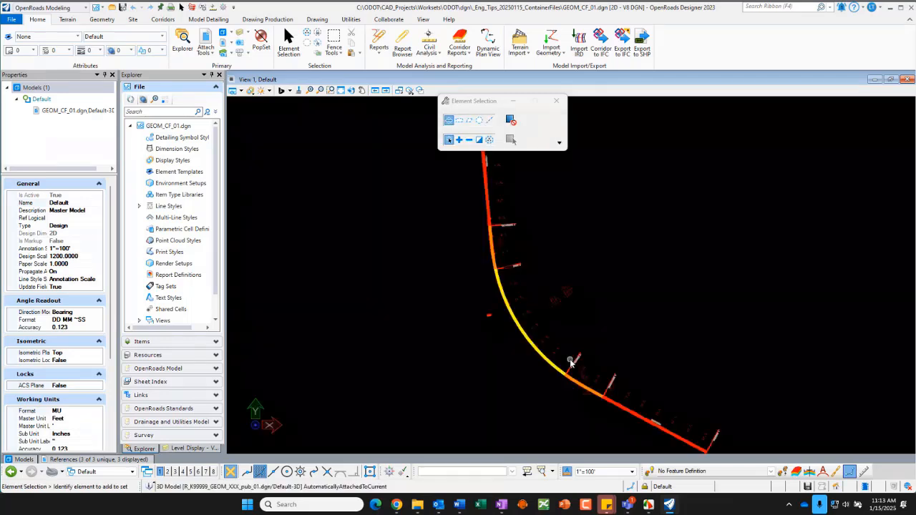
mouse_move(545, 360)
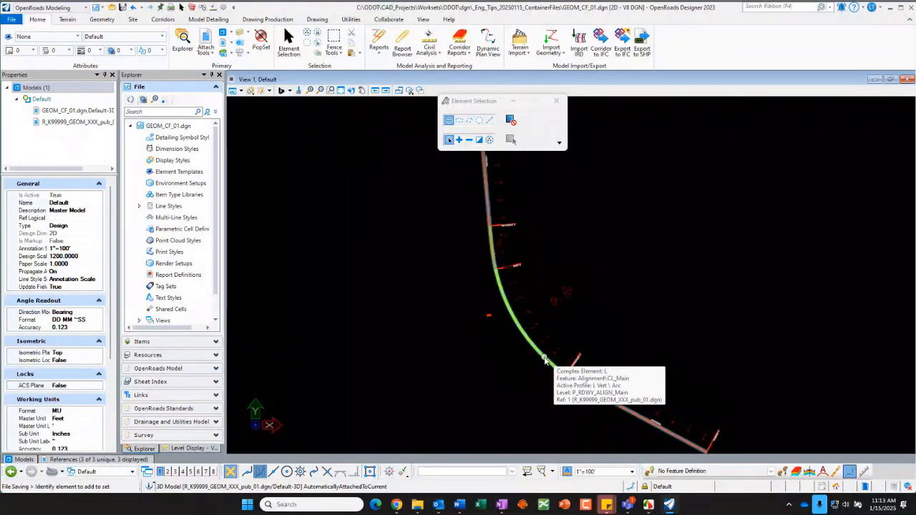
click(544, 360)
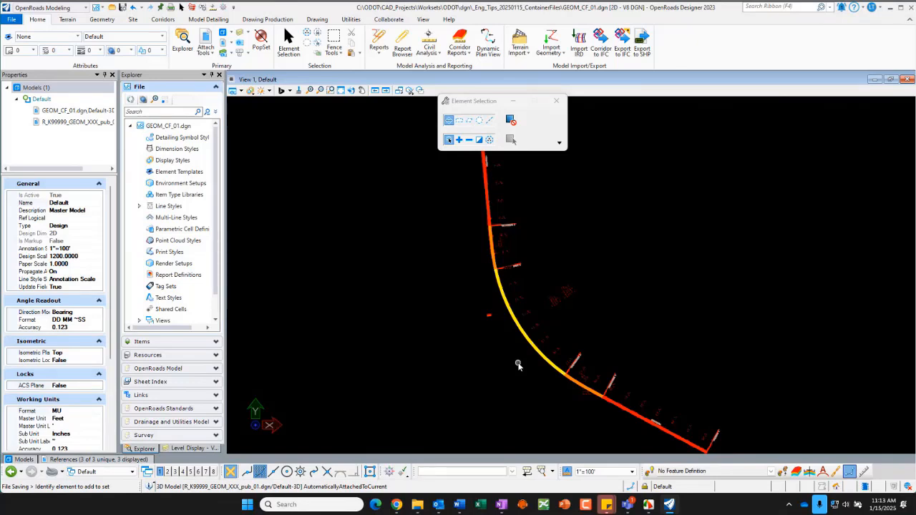
click(20, 459)
double_click(60, 368)
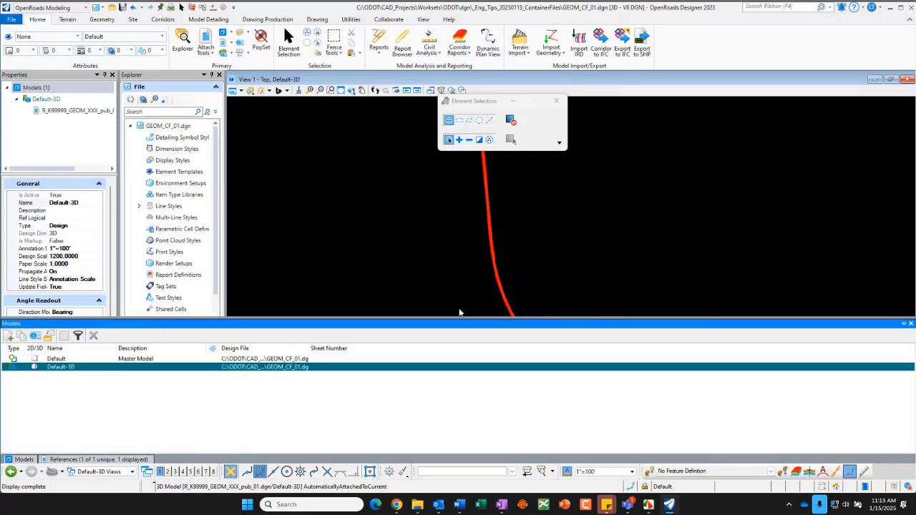
click(133, 461)
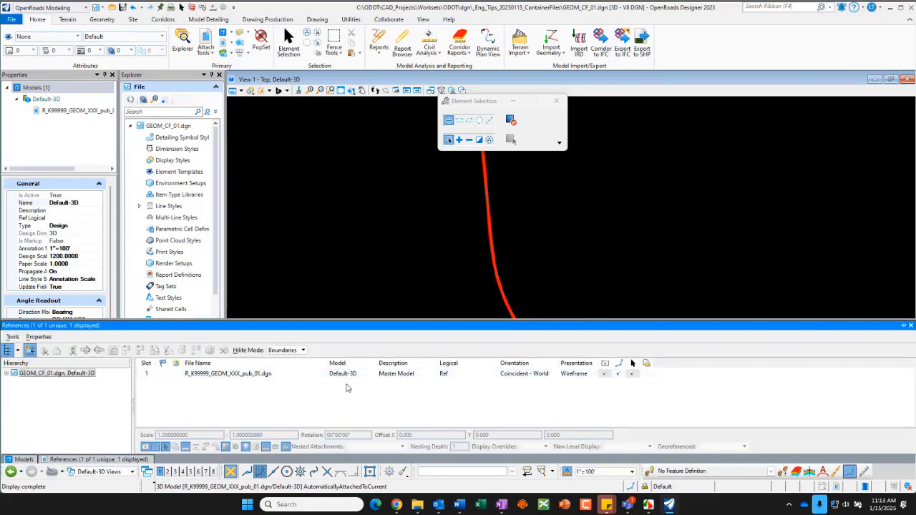
mouse_move(312, 392)
mouse_down()
mouse_move(347, 393)
mouse_move(391, 366)
mouse_move(315, 393)
mouse_up()
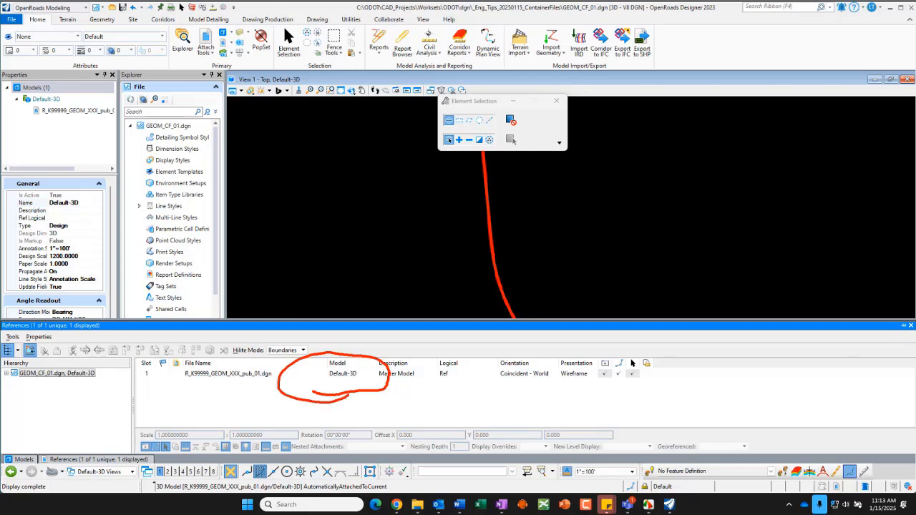
key(Escape)
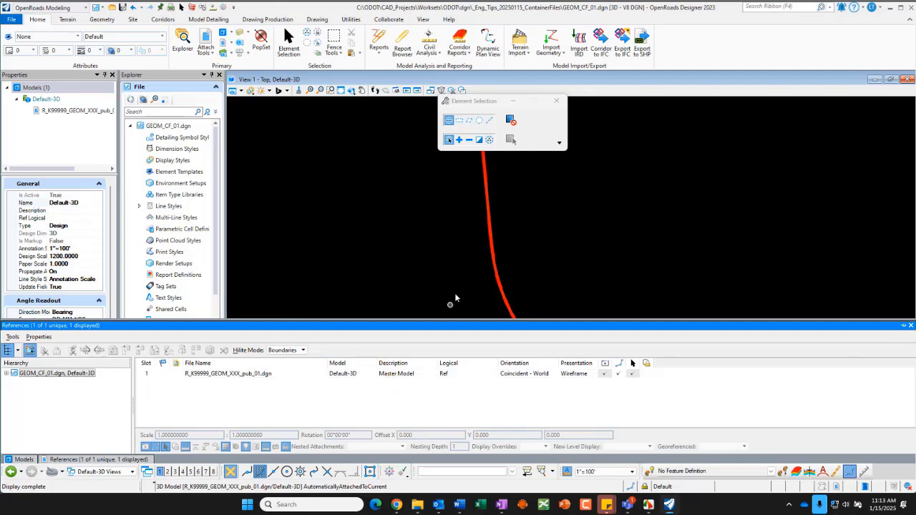
click(434, 253)
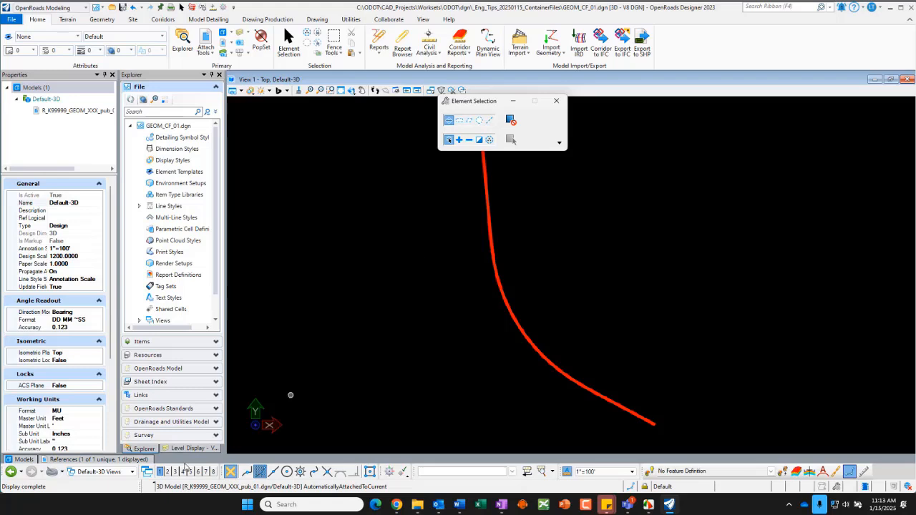
click(24, 459)
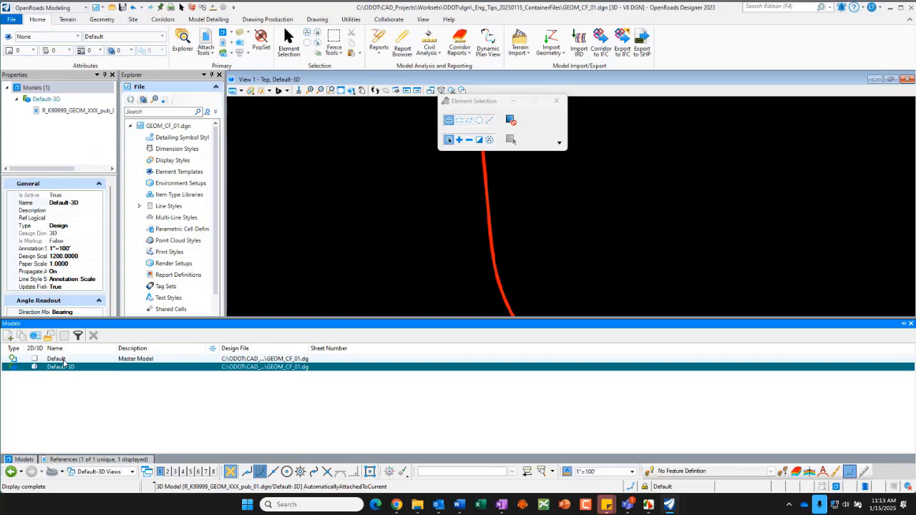
double_click(57, 359)
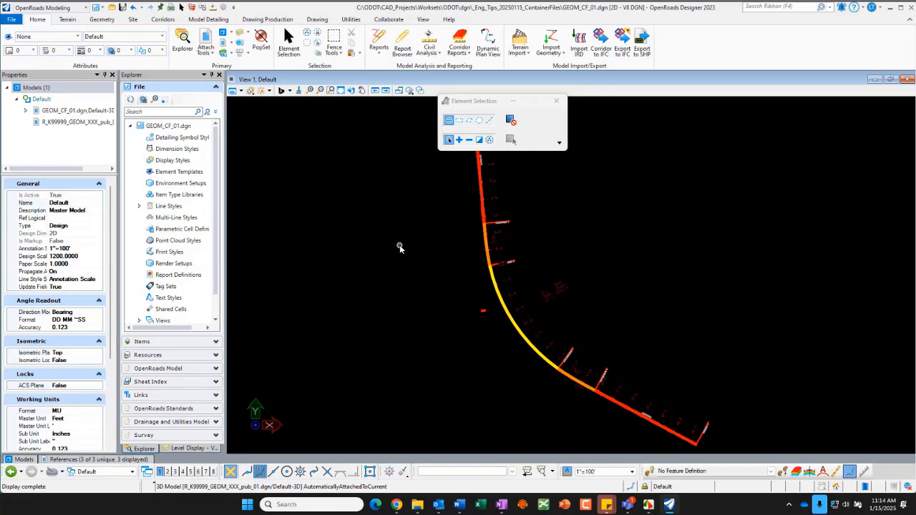
click(25, 459)
- Create and save the new design file CORR_CF_01.dgn via File > New
click(13, 20)
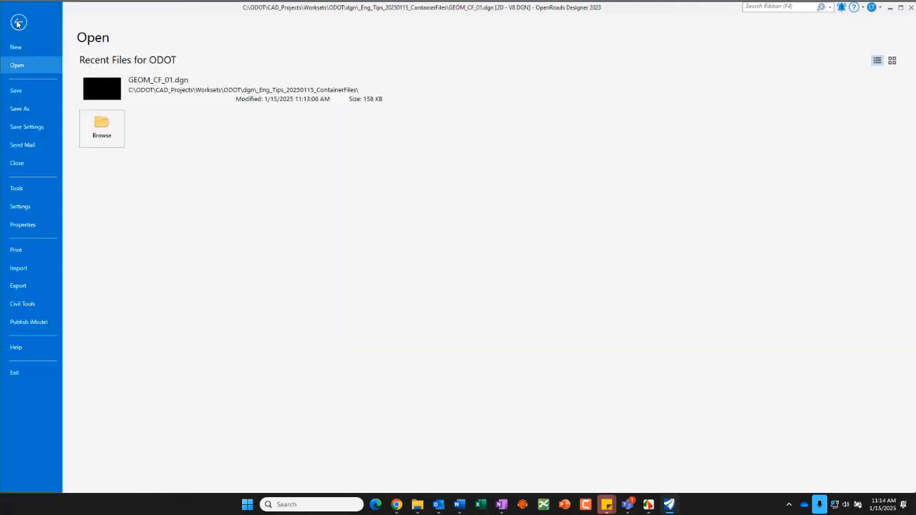
click(26, 47)
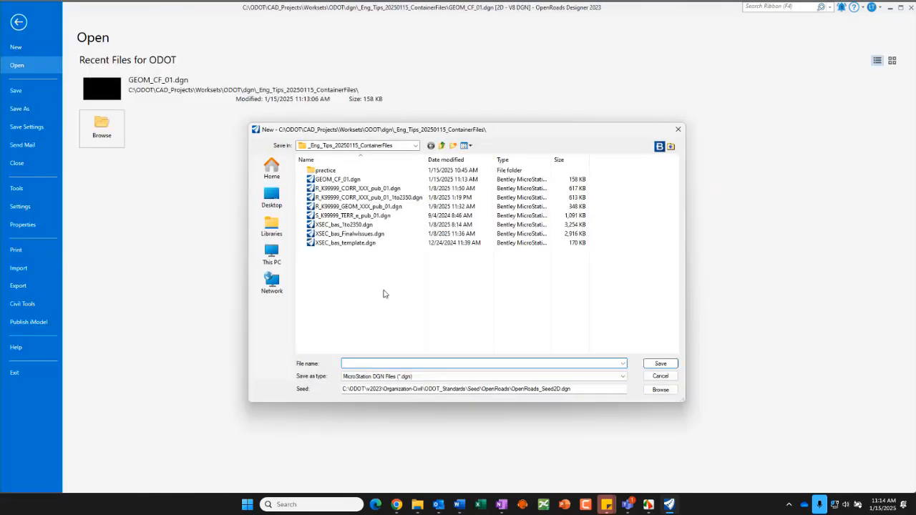
click(342, 179)
double_click(358, 363)
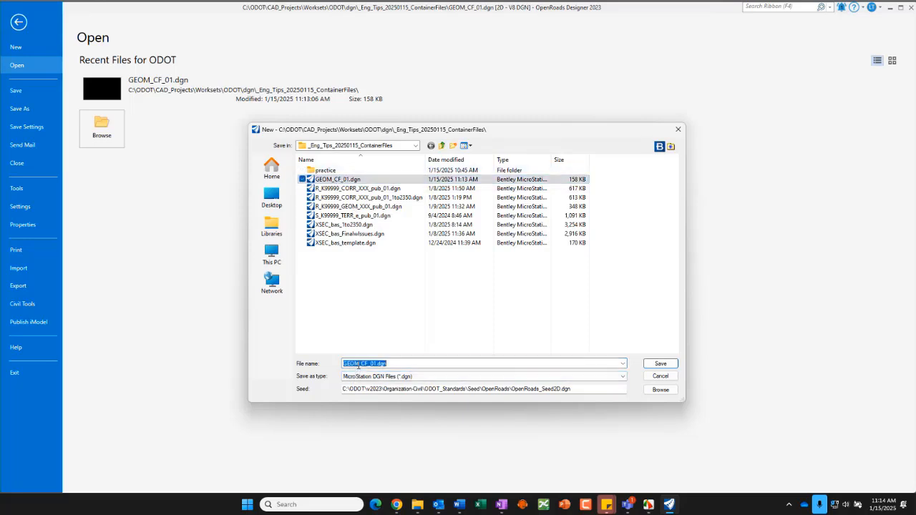
drag(361, 364, 342, 365)
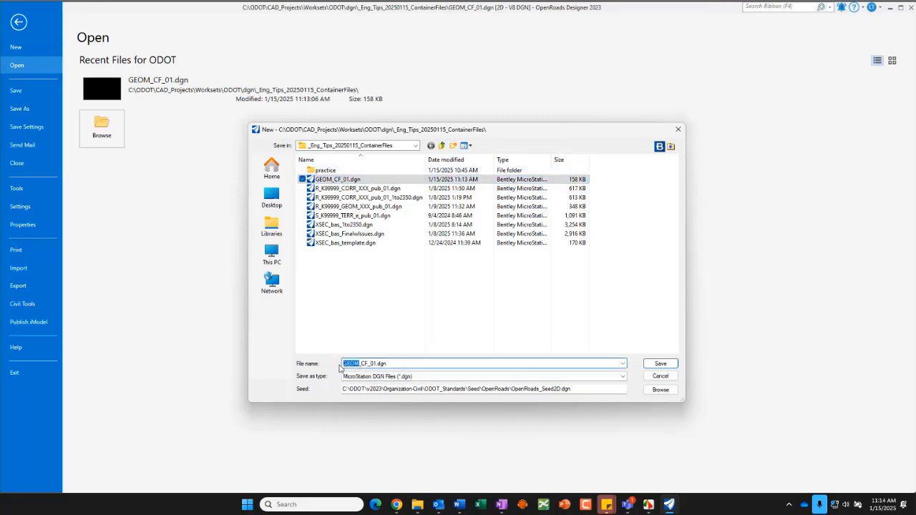
text(CORR)
click(669, 367)
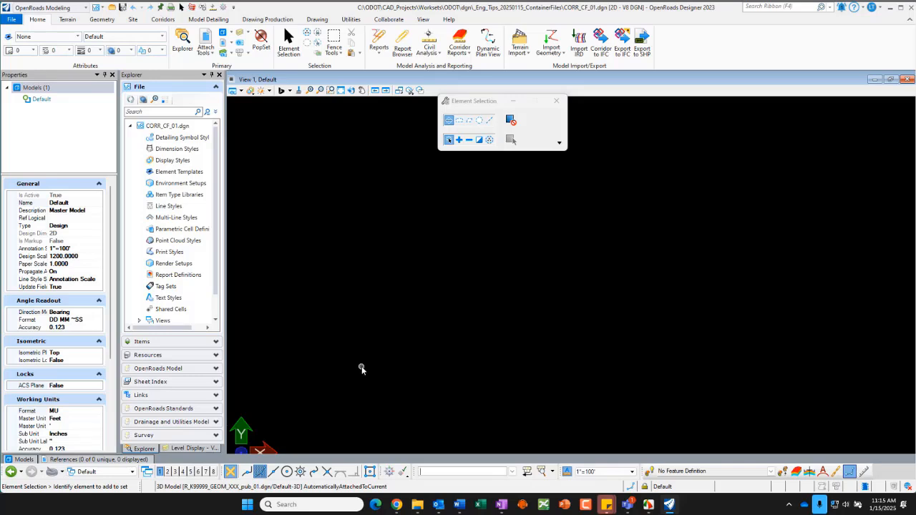
- Attach S_K99999_TERR_e_pub_01.dgn as a reference to CORR_CF_01
click(125, 460)
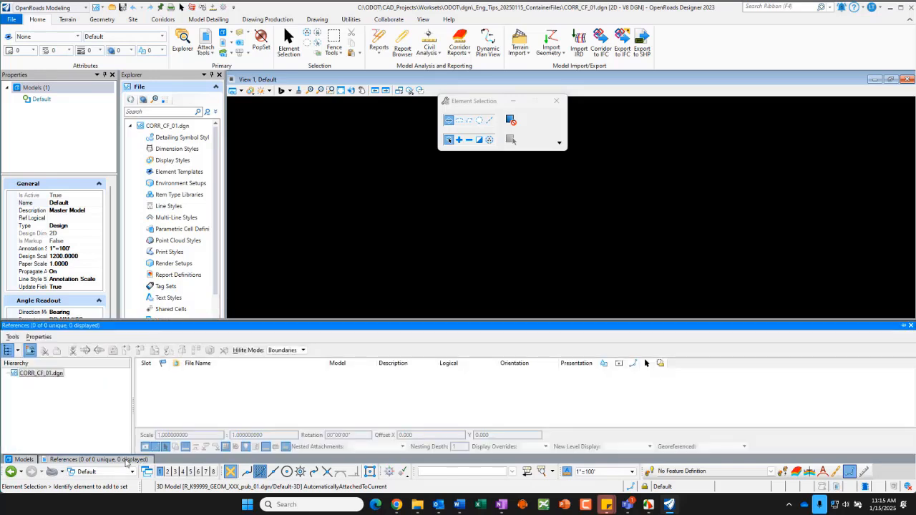
click(30, 350)
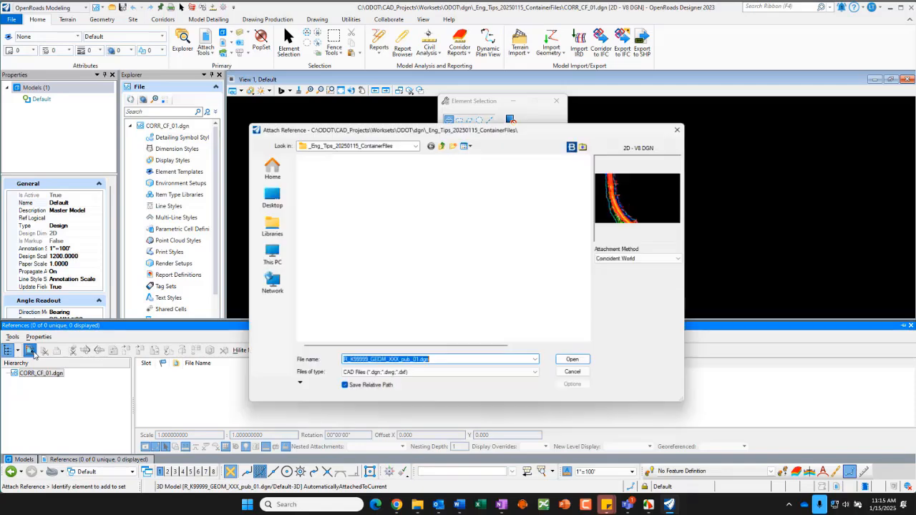
click(349, 225)
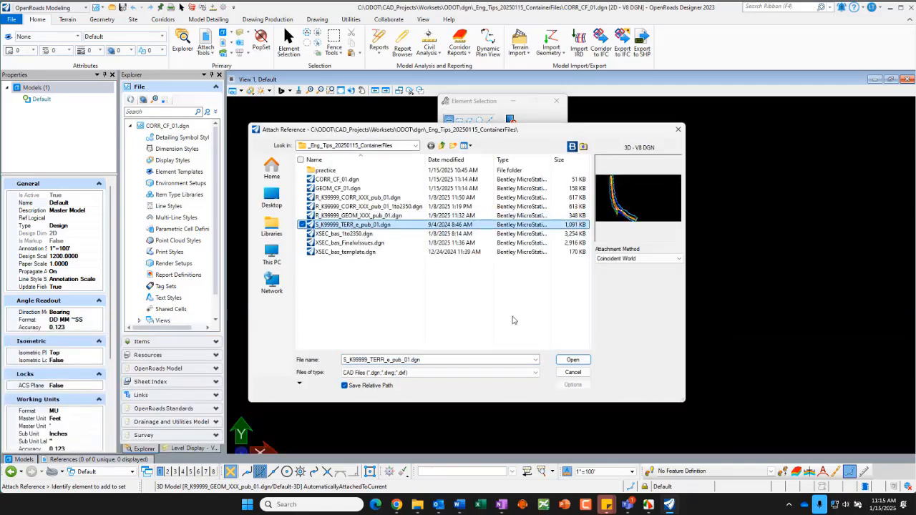
click(573, 360)
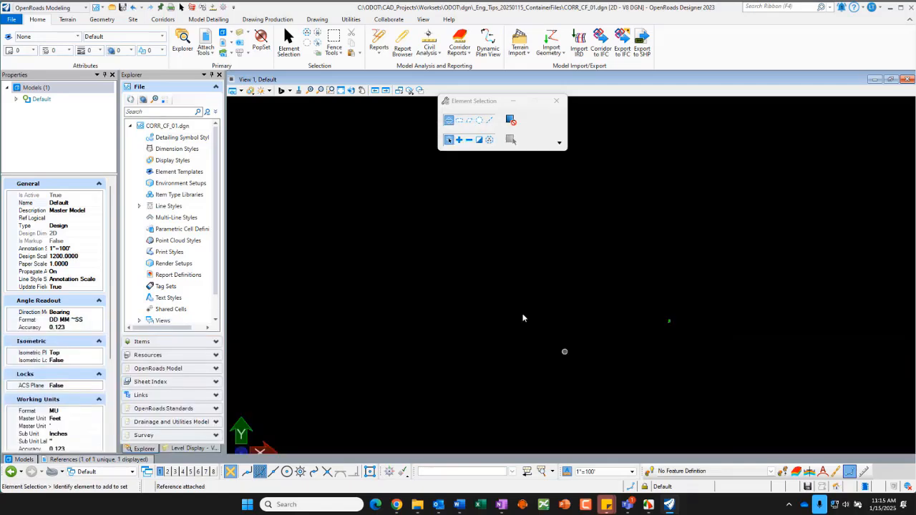
- Fit the view and make the referenced terrain boundary the active terrain model
click(341, 90)
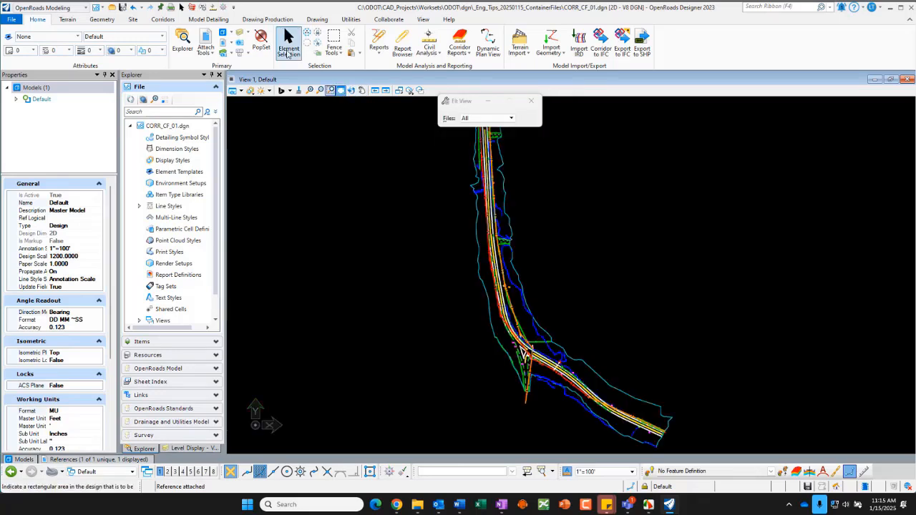
click(288, 50)
click(477, 241)
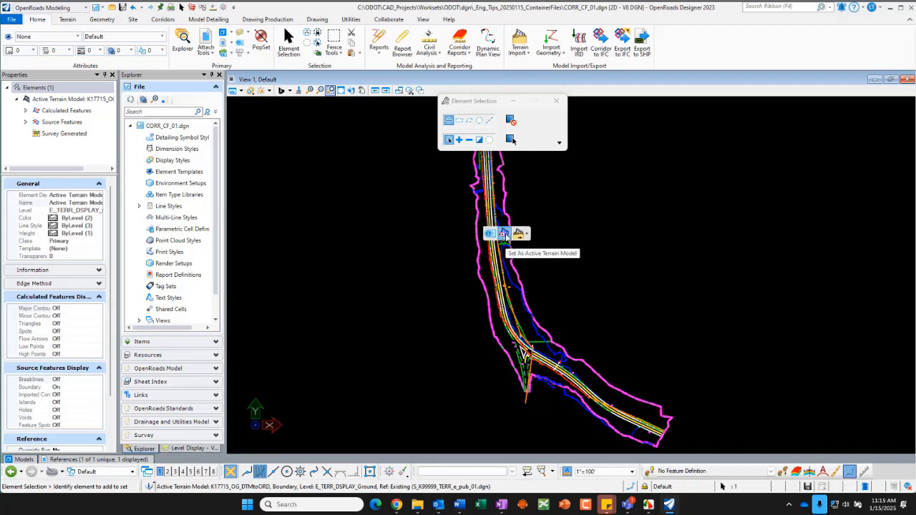
click(504, 234)
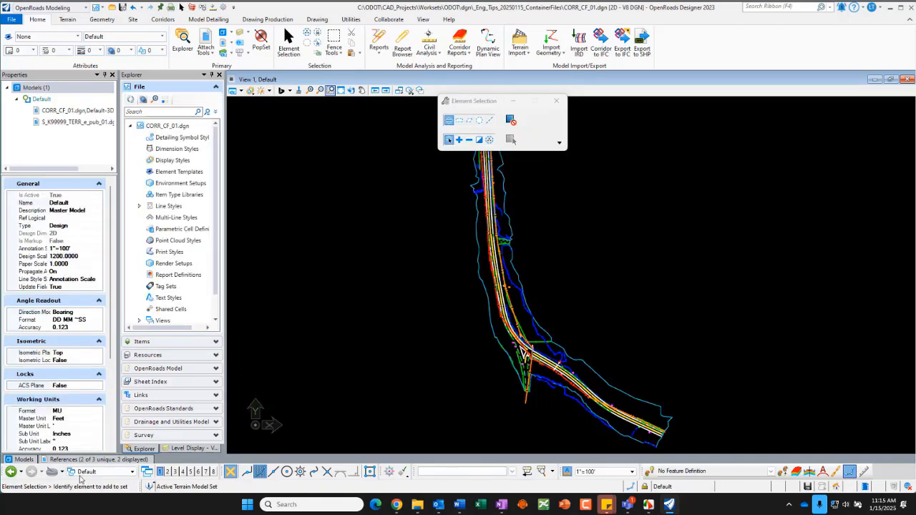
click(24, 459)
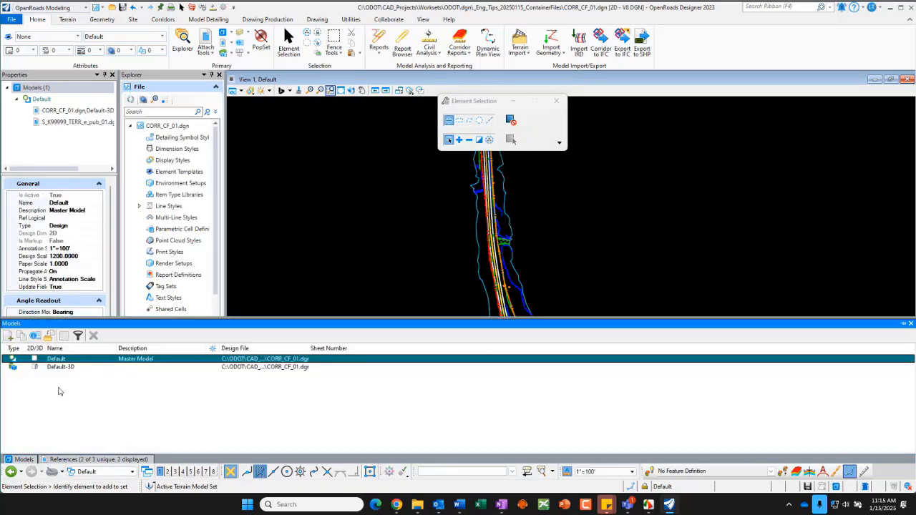
- Switch to Default-3D, fit the corridor in view, and select the S_K99999_TERR_e_pub_01.dgn reference
double_click(69, 369)
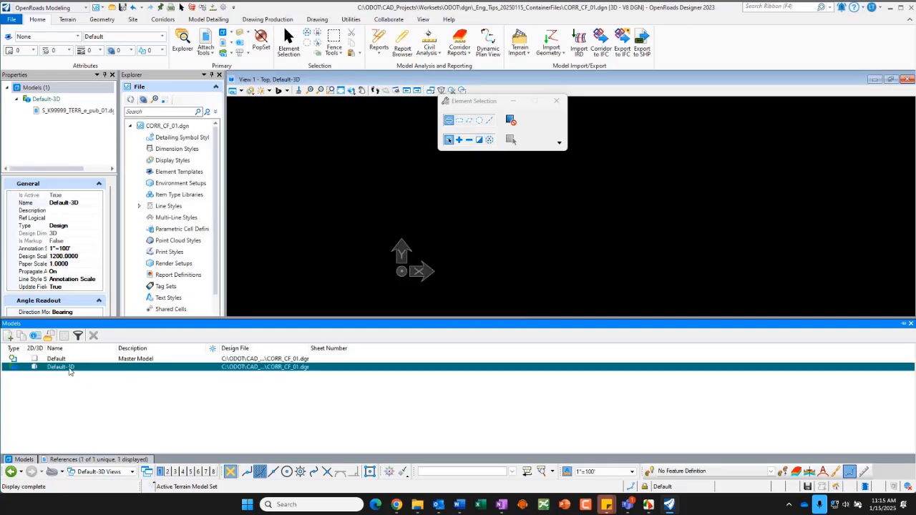
click(341, 91)
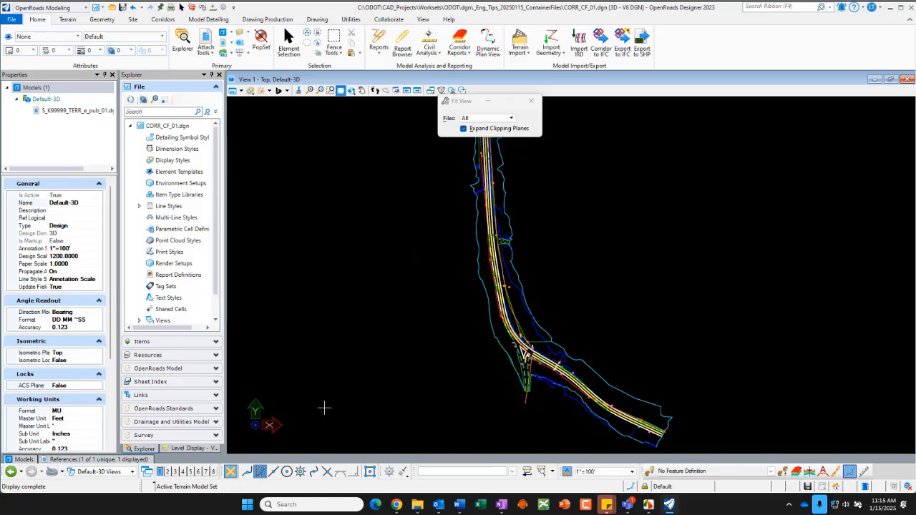
click(139, 461)
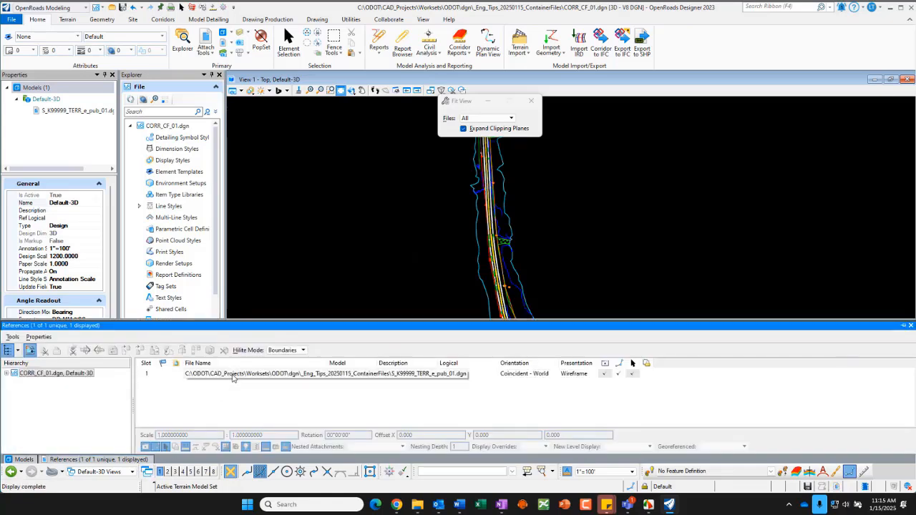
click(229, 378)
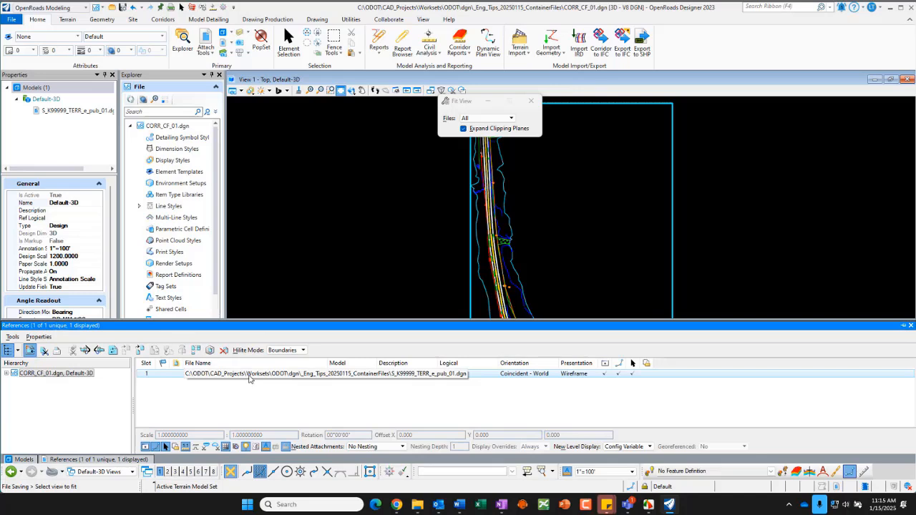
- Detach S_K99999_TERR_e_pub_01.dgn from Default-3D, then return to the 2D Default model
click(224, 350)
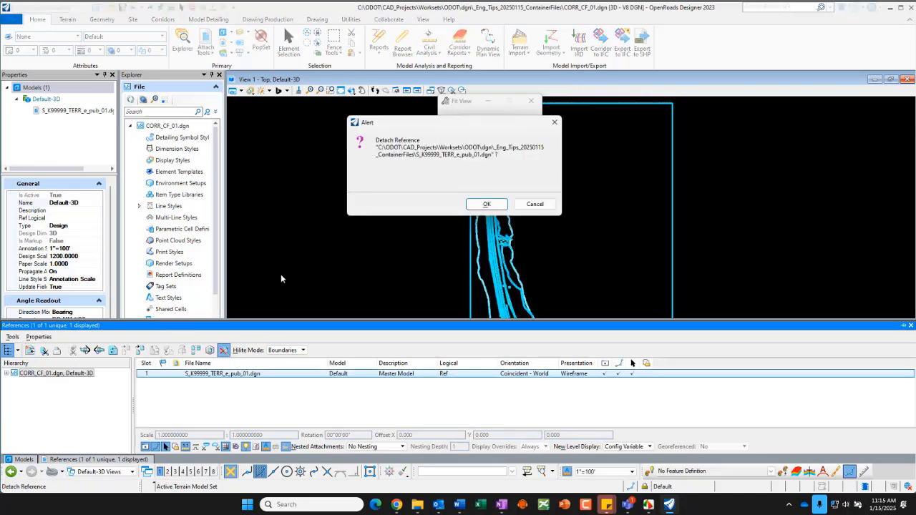
click(478, 209)
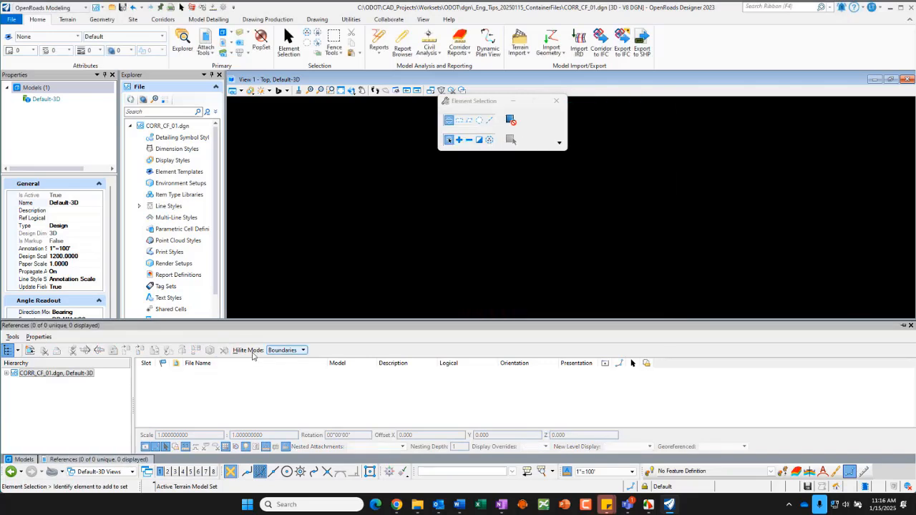
click(24, 459)
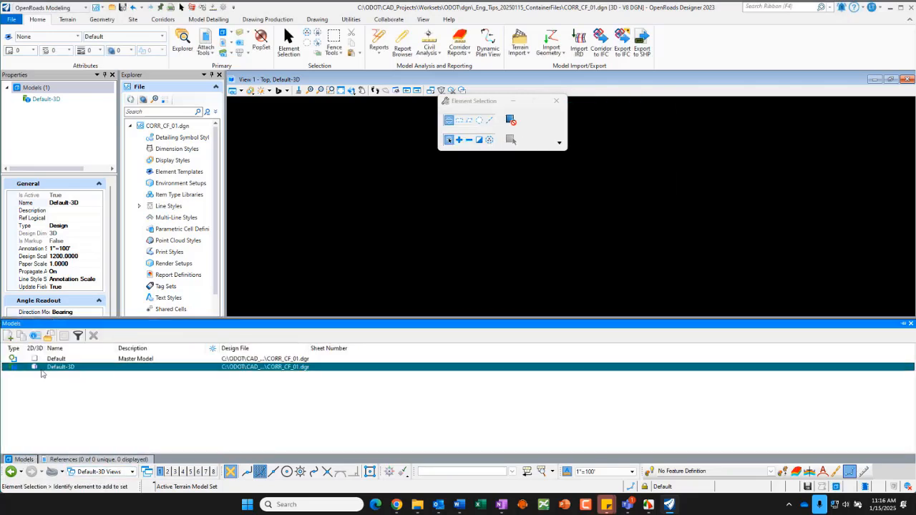
double_click(63, 360)
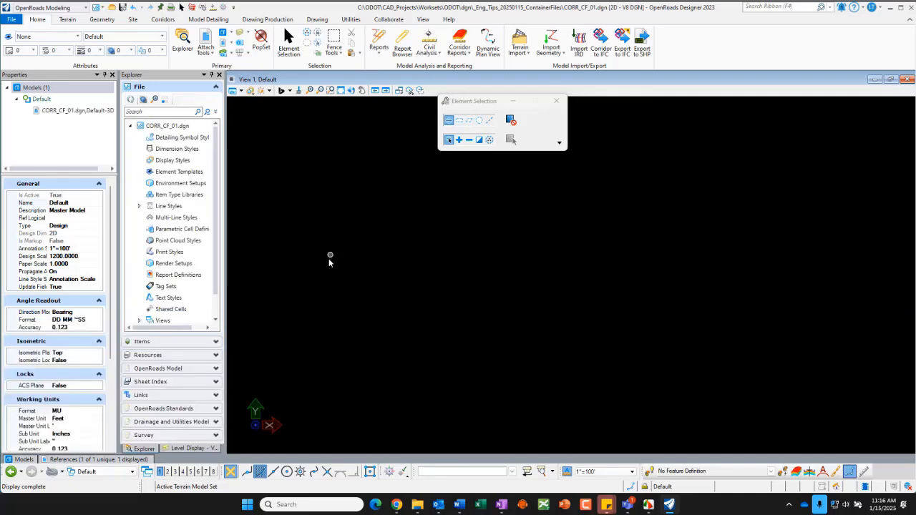
- Attach R_K99999_CORR_XXX_pub_01.dgn and R_K99999_CORR_XXX_pub_01_1to2350.dgn together as references
mouse_move(135, 461)
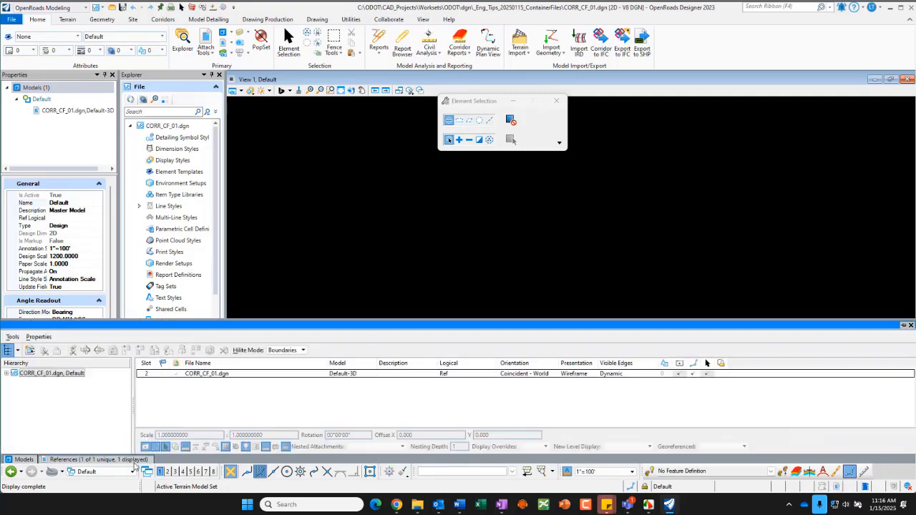
click(30, 350)
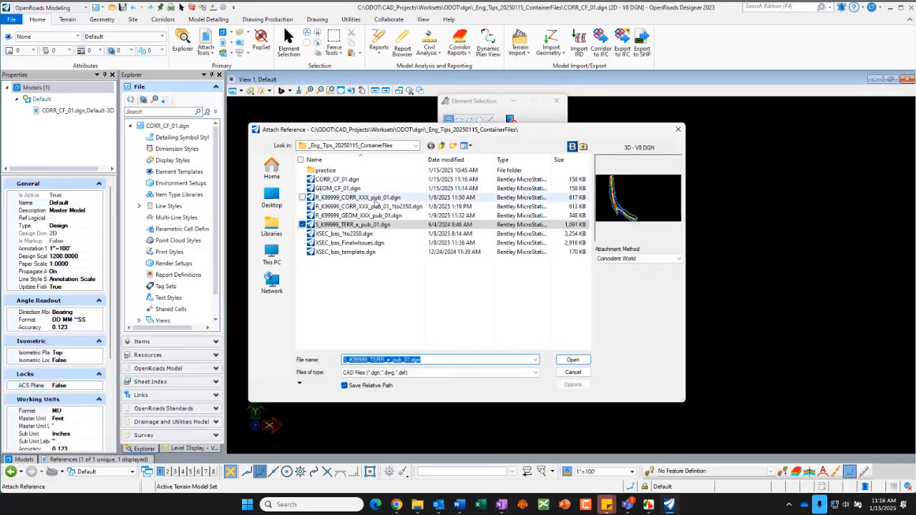
click(377, 198)
ctrl+click(388, 207)
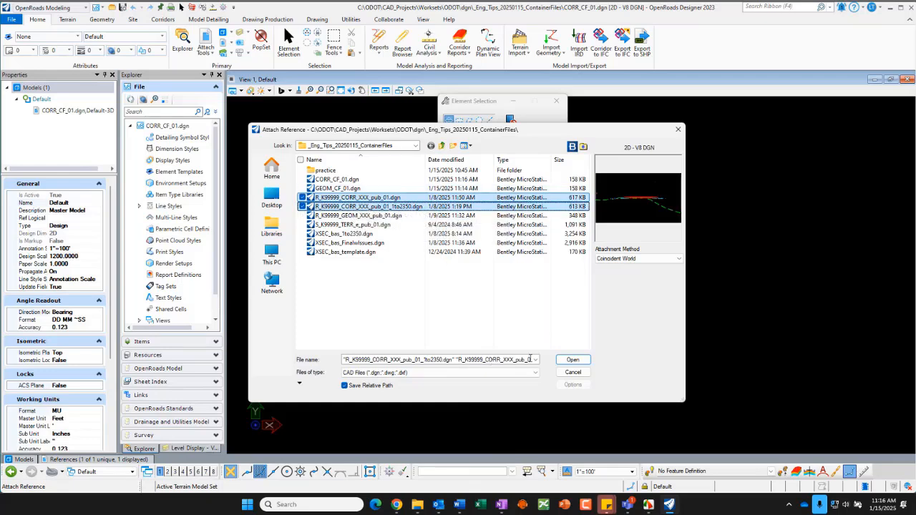
click(573, 361)
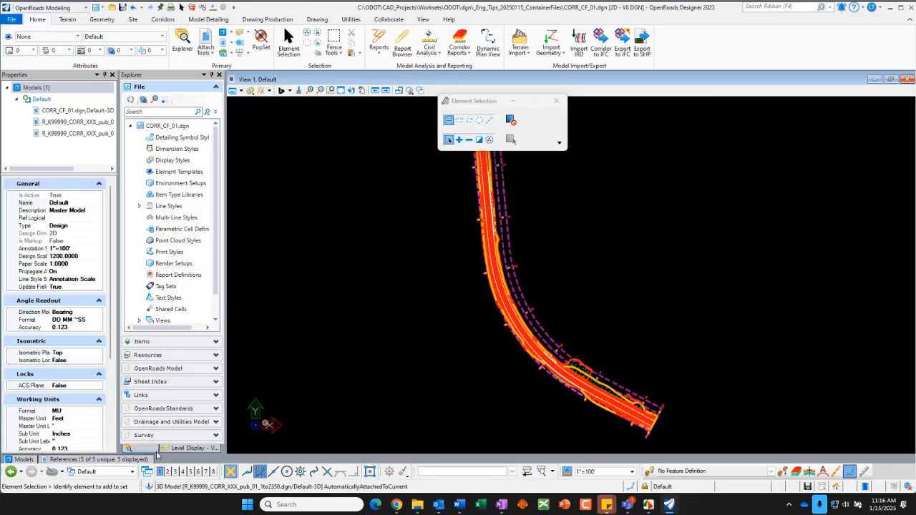
- Make Default-3D the active model and list its two corridor reference attachments
click(24, 459)
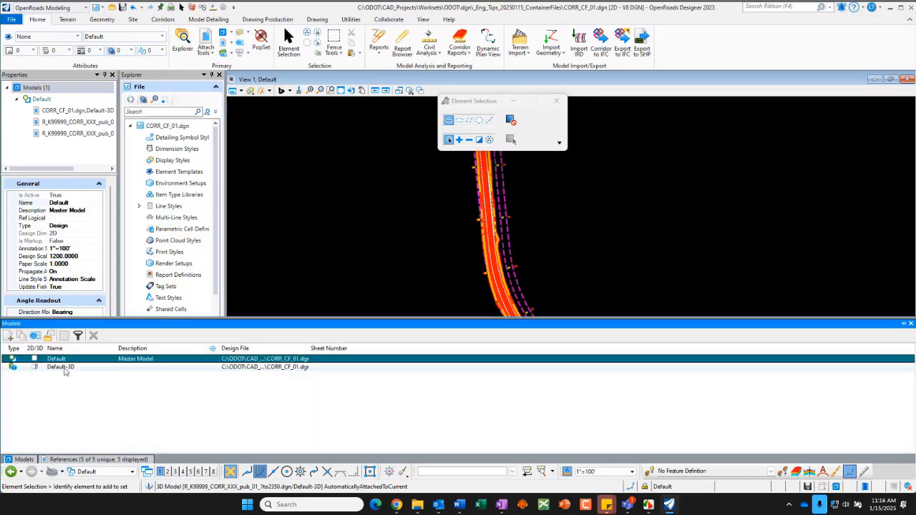
double_click(63, 367)
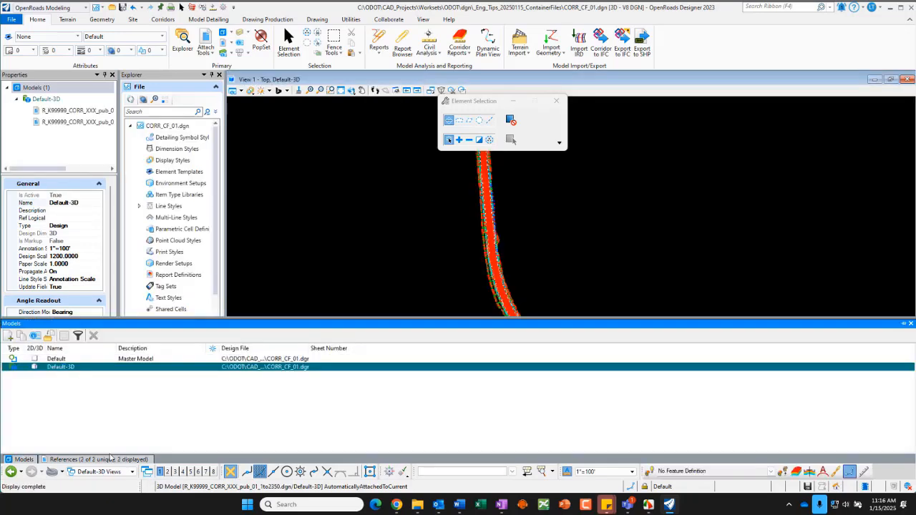
click(111, 459)
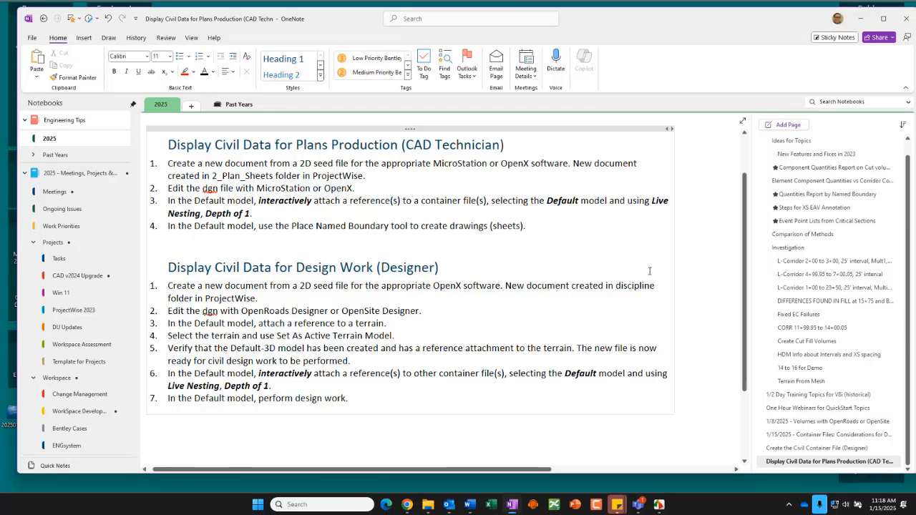
- Scroll through the OneNote steps, highlighting the Set As Active Terrain Model text for review
scroll(625, 300, down, 2)
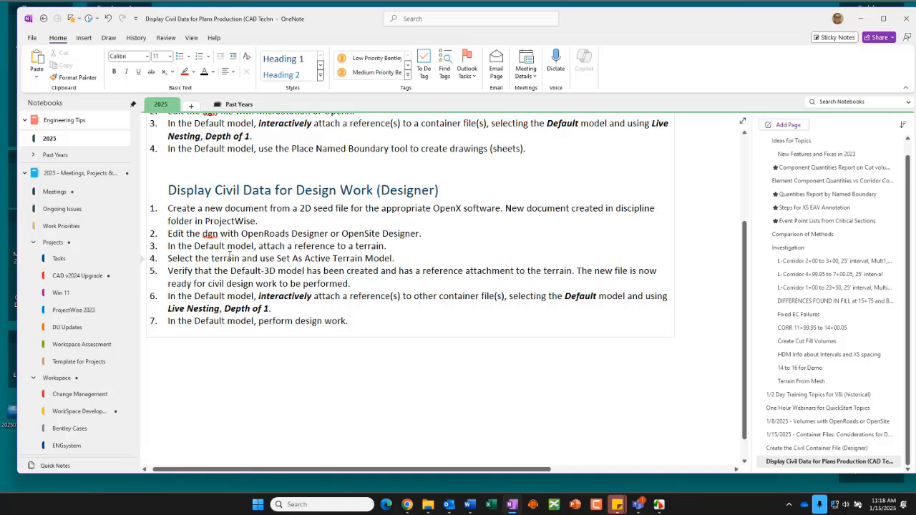
drag(220, 259, 396, 260)
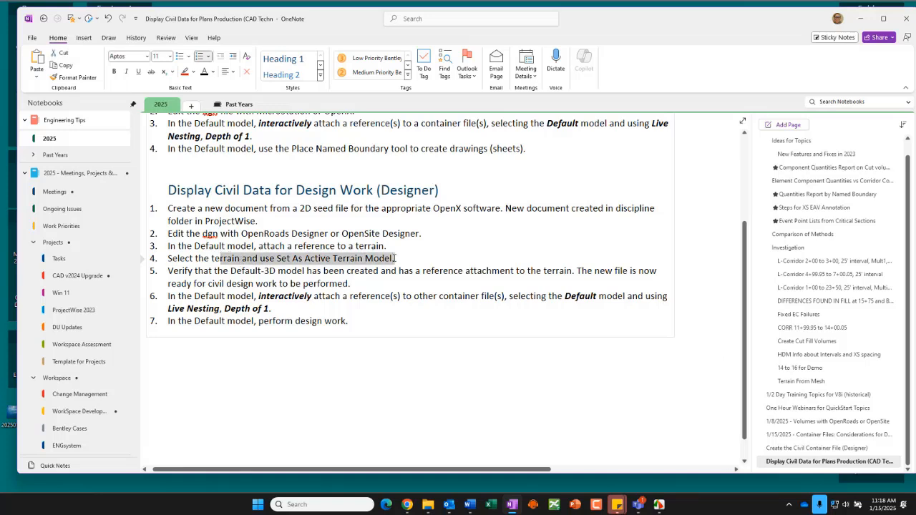
click(589, 234)
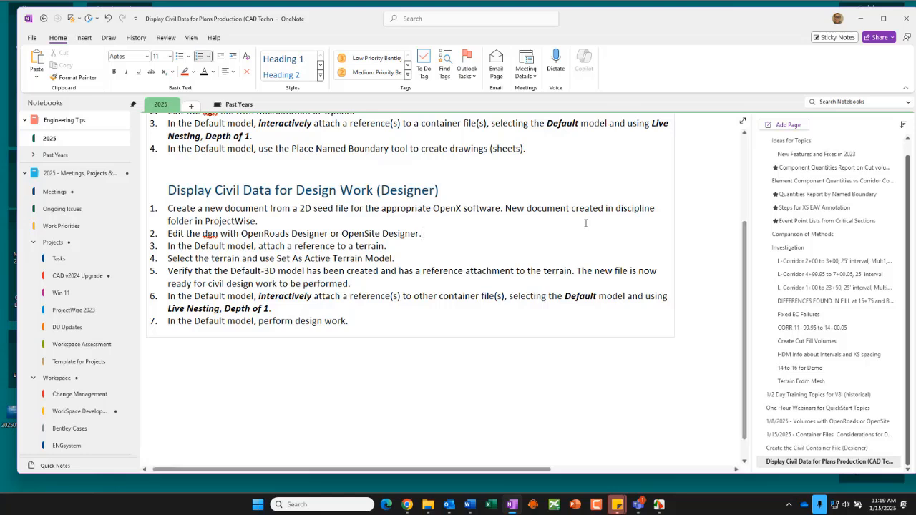
drag(545, 124, 654, 127)
click(628, 196)
scroll(628, 196, down, 2)
click(628, 196)
scroll(628, 195, down, 1)
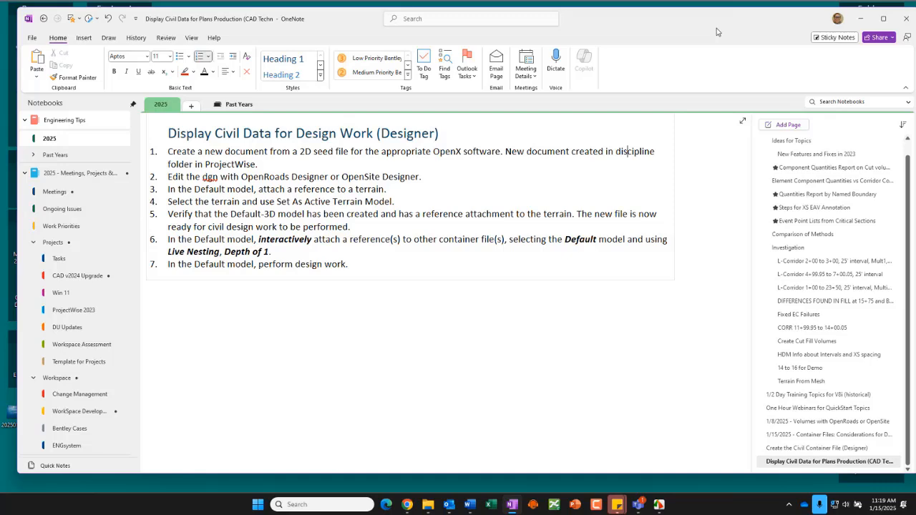
scroll(667, 203, up, 3)
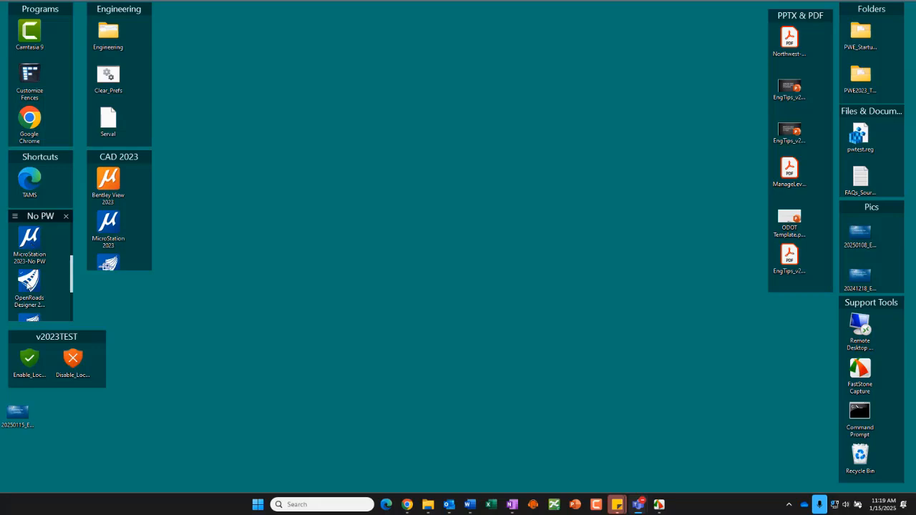
- Launch MicroStation 2023 with the Custom Configuration and the OregonDOT ODOT WorkSet
double_click(38, 240)
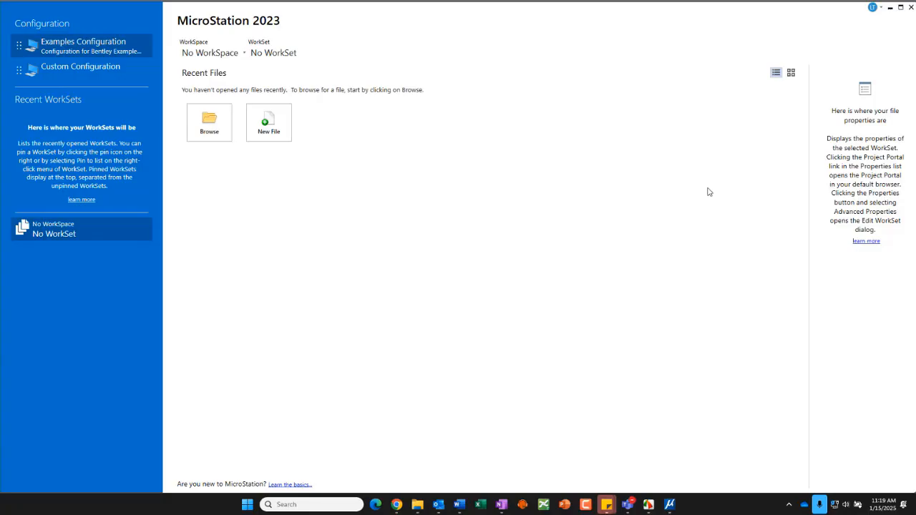
click(82, 71)
click(55, 118)
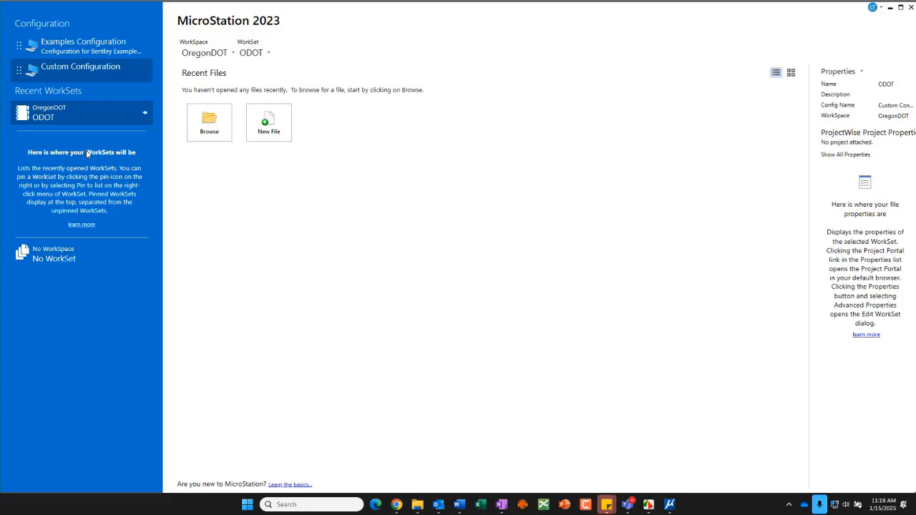
- Create a new file PL_01.dgn in the _Eng_Tips_20250115_ContainerFiles folder
click(287, 133)
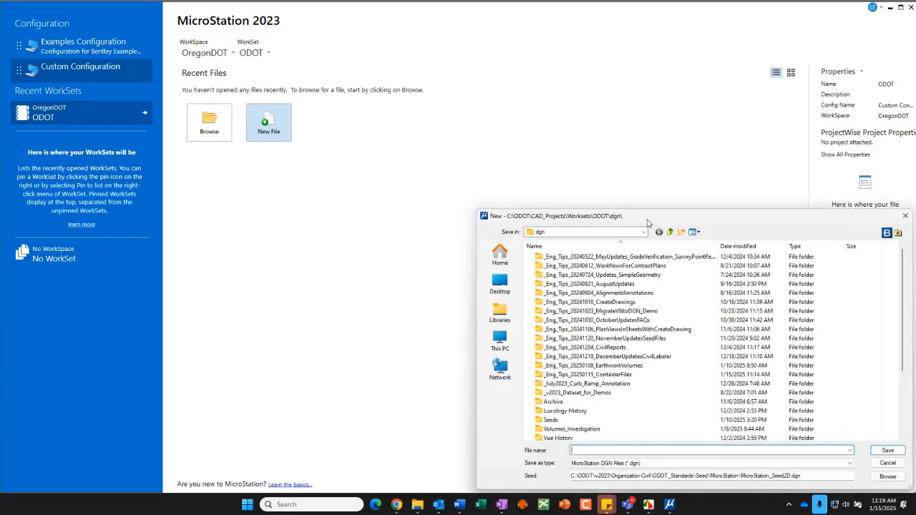
drag(642, 226, 418, 146)
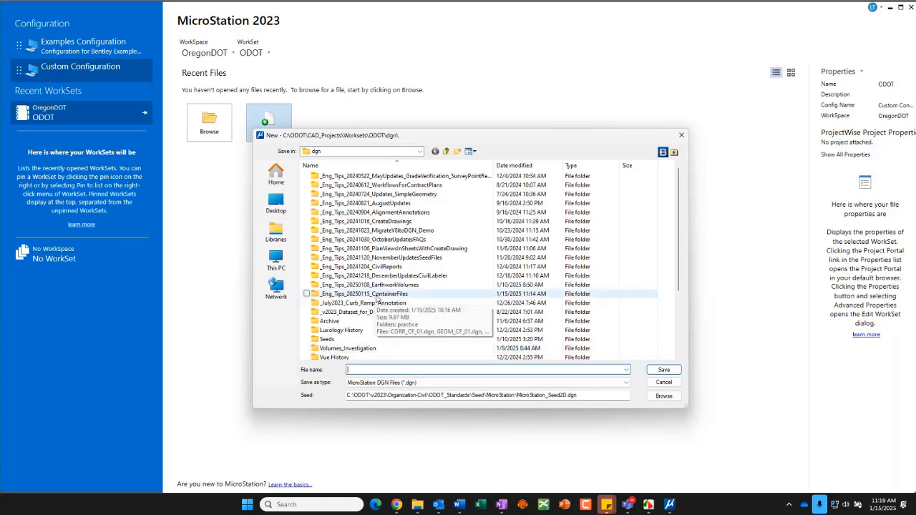
double_click(365, 294)
click(377, 370)
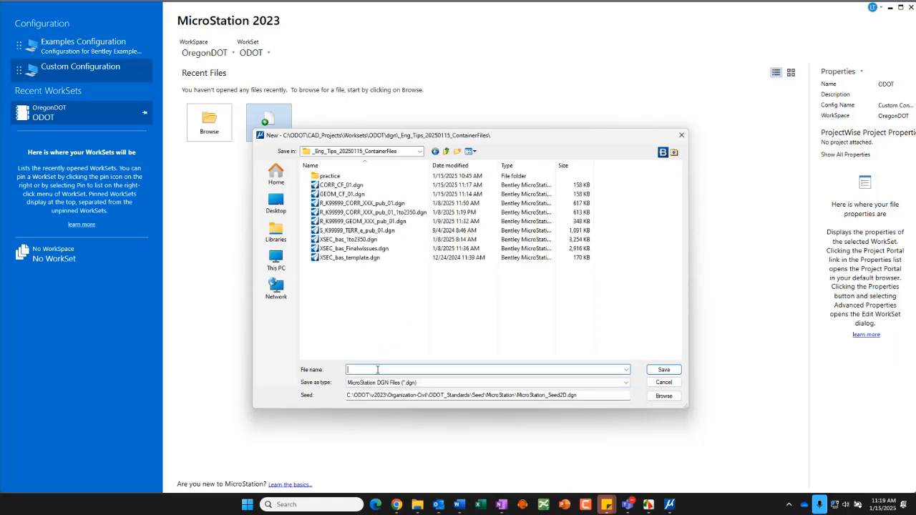
text(PL_01)
click(660, 369)
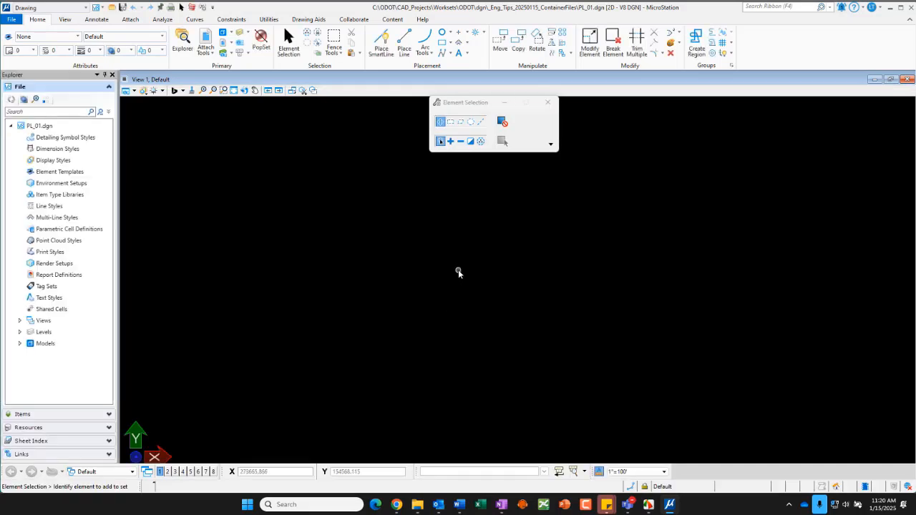
- Cancel the Attach Reference dialog without attaching anything, then exit MicroStation
click(206, 36)
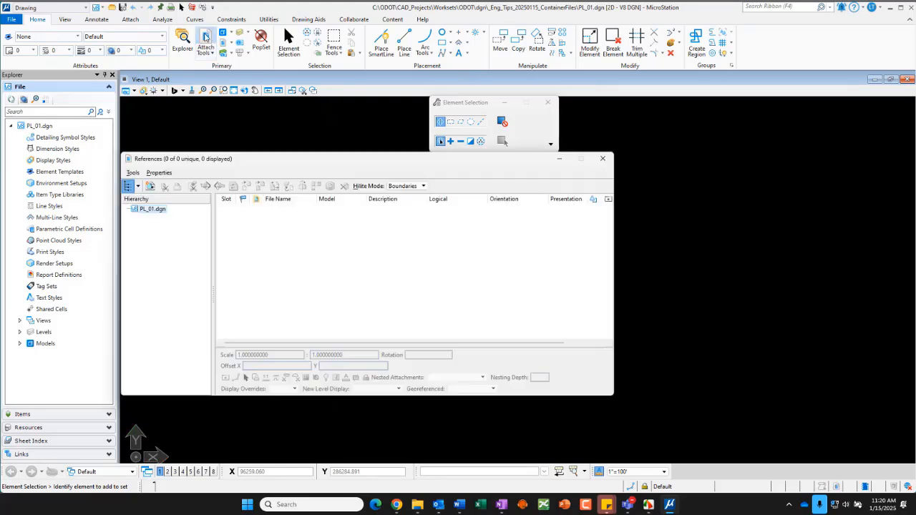
click(150, 186)
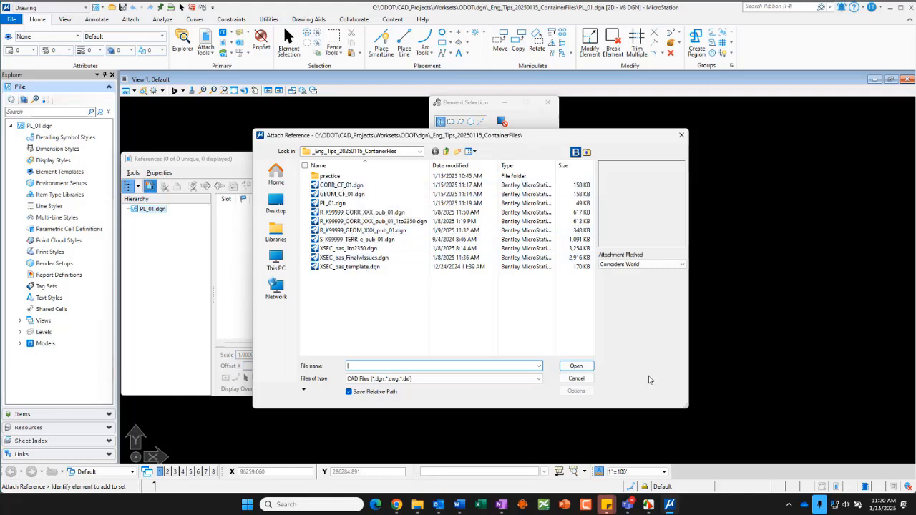
click(576, 379)
click(601, 159)
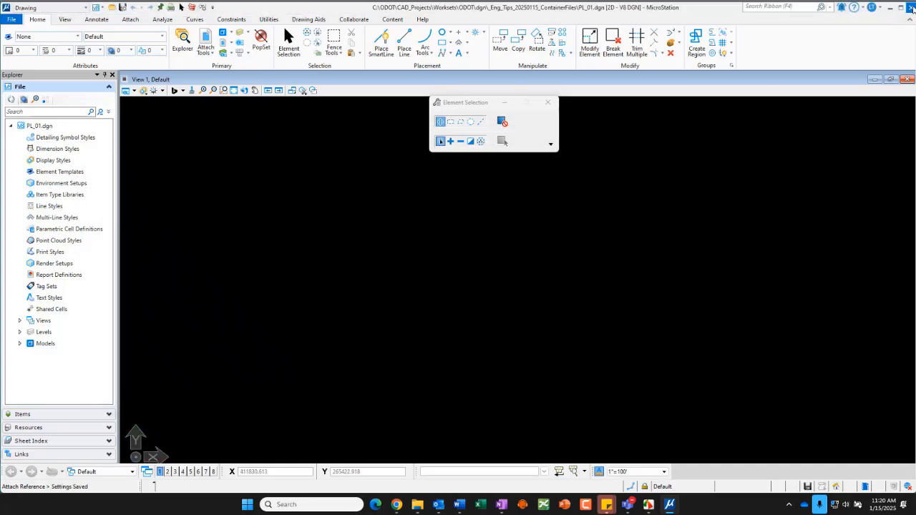
click(911, 7)
- Launch OpenRoads Designer and save a new TERR_CF_01.dgn in _Eng_Tips_20250115_ContainerFiles
double_click(29, 287)
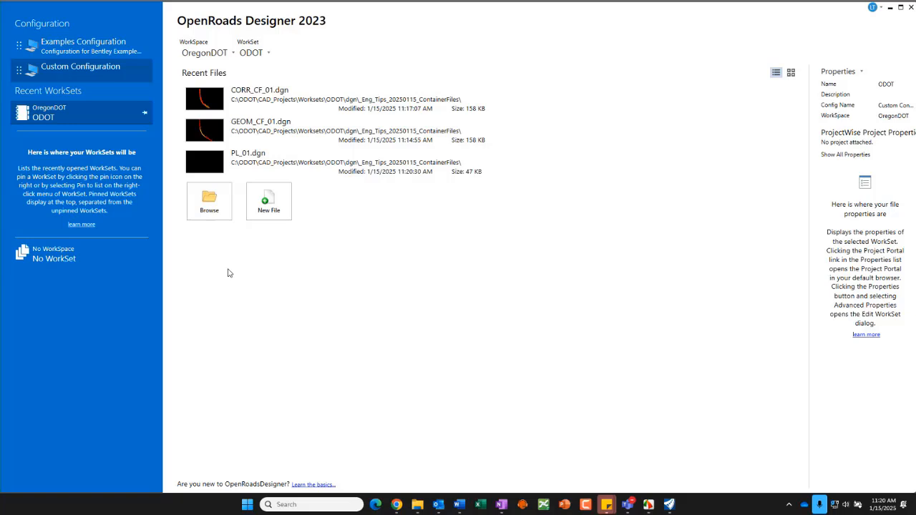
click(276, 216)
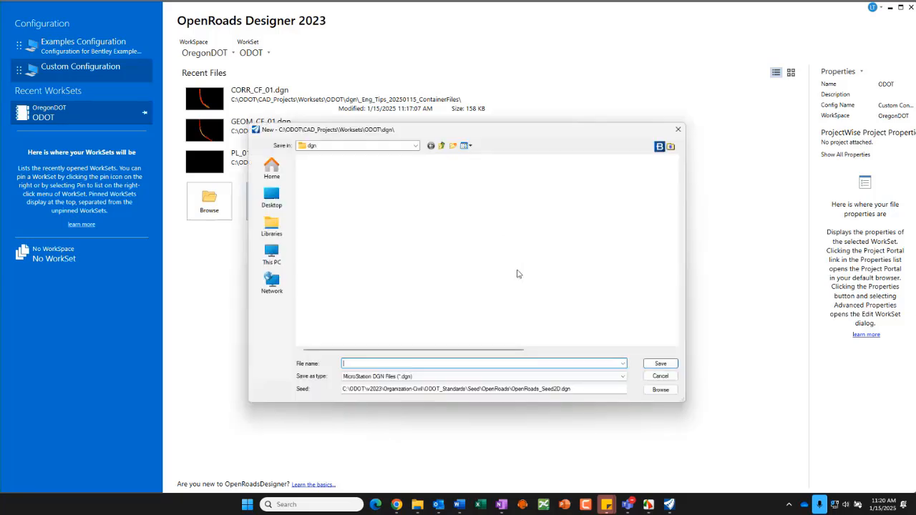
double_click(380, 289)
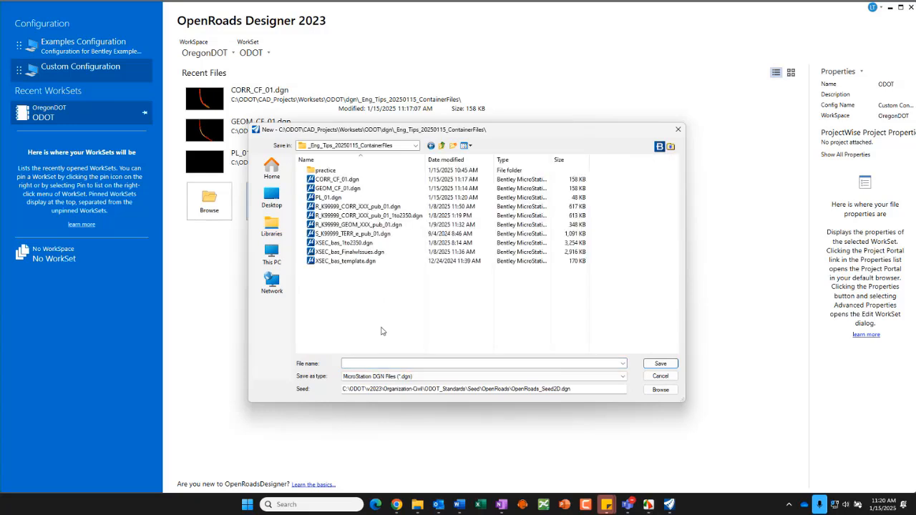
click(325, 188)
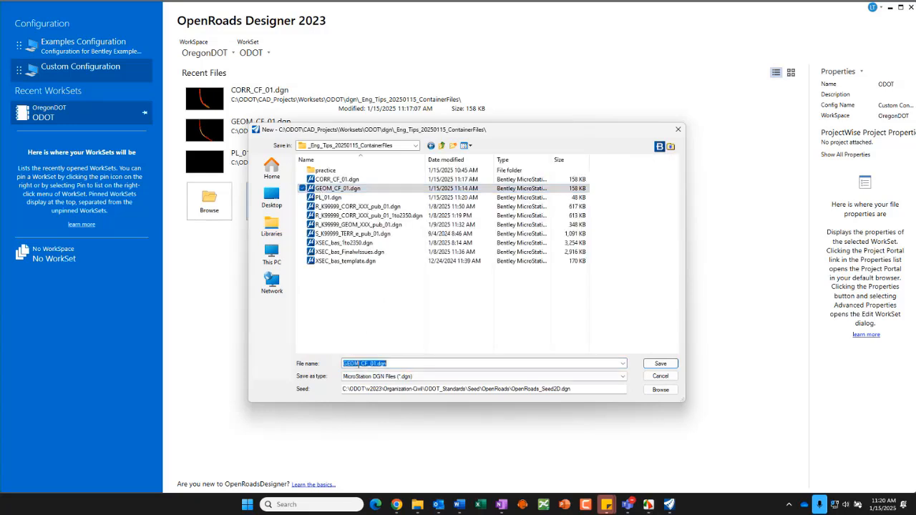
drag(360, 364, 341, 365)
text(TERR)
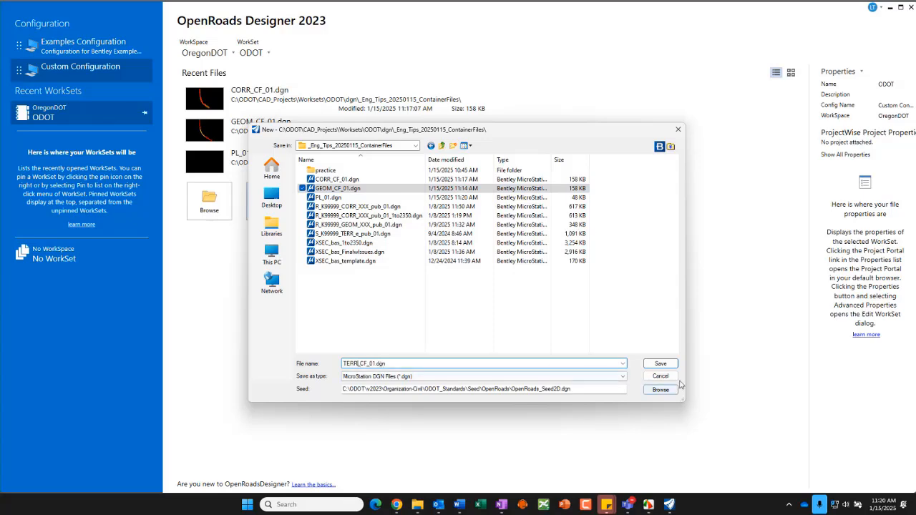
click(661, 363)
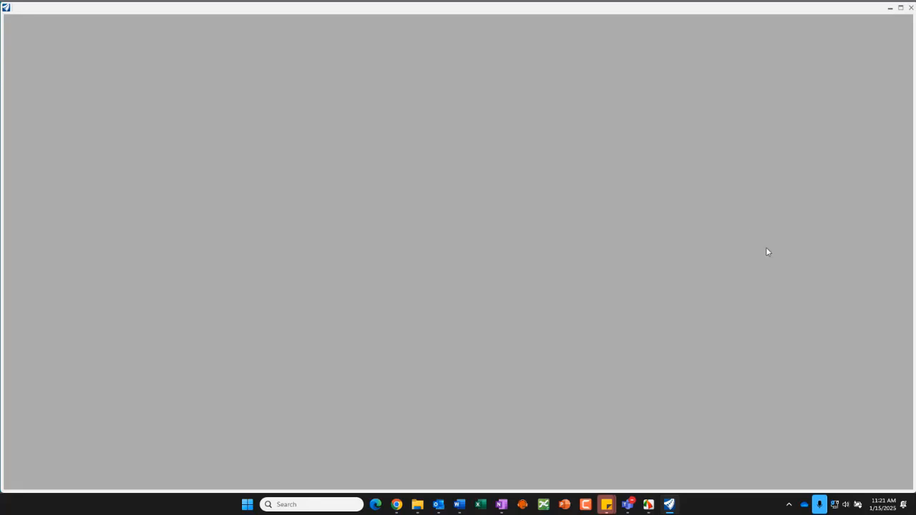
- Bring up the container files folder, select XSEC_bas_template.dgn, then minimize File Explorer
mouse_move(417, 504)
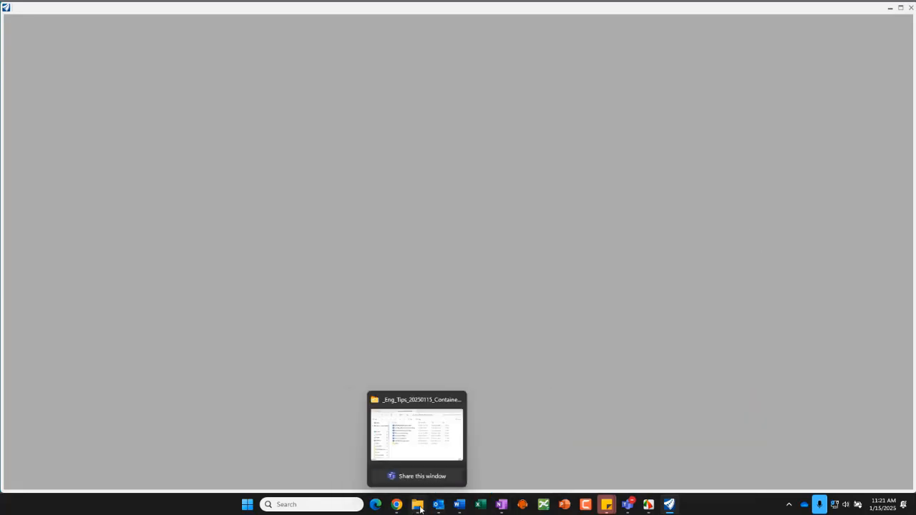
click(423, 448)
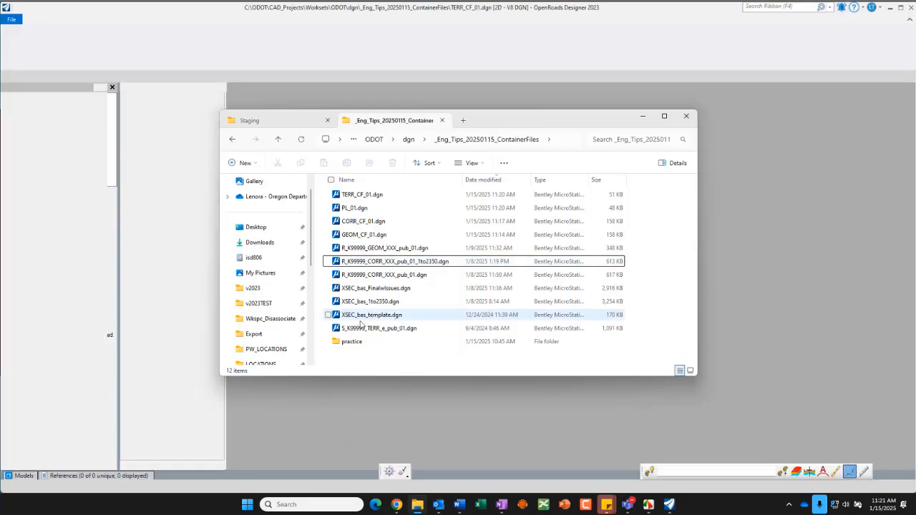
click(361, 318)
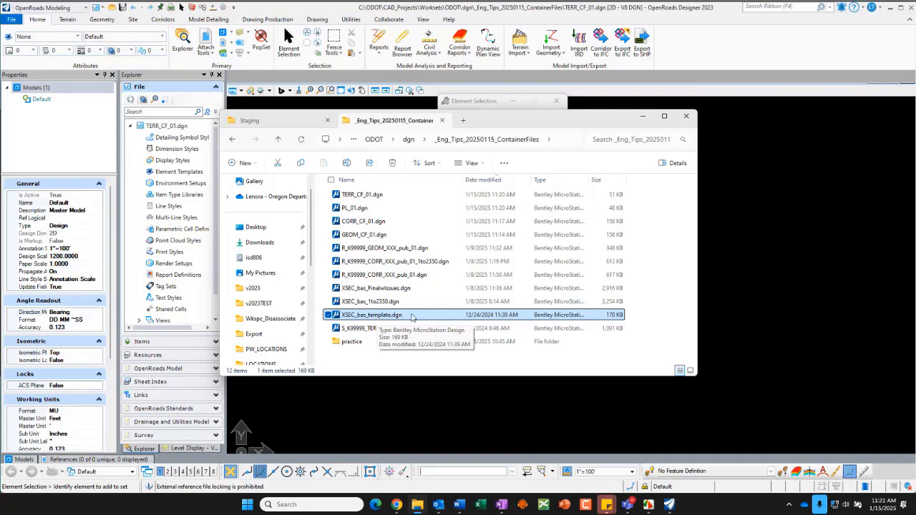
click(642, 117)
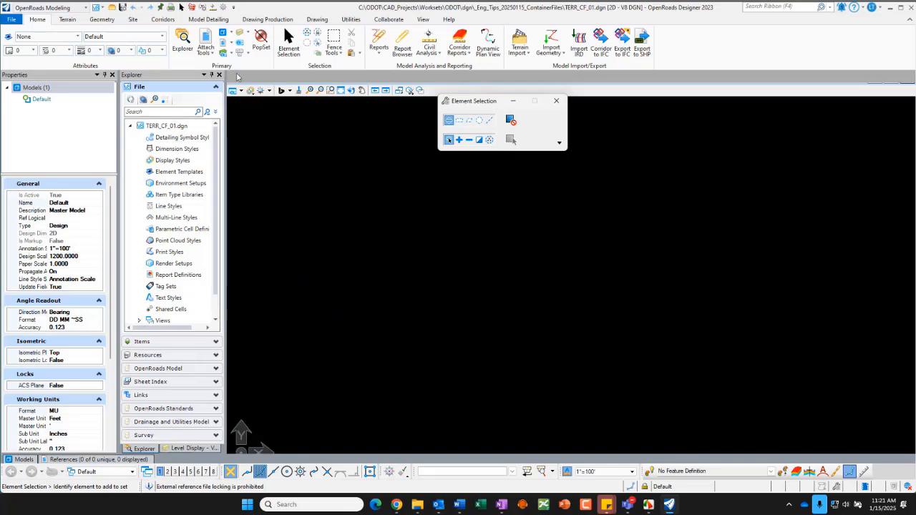
- Attach S_K99999_TERR_e_pub_01.dgn as a reference to TERR_CF_01.dgn and fit it in view
click(95, 459)
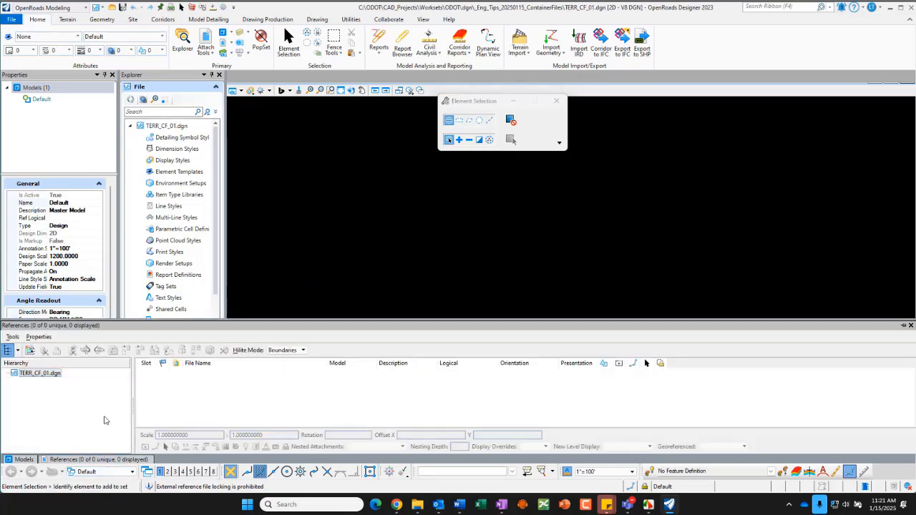
click(29, 351)
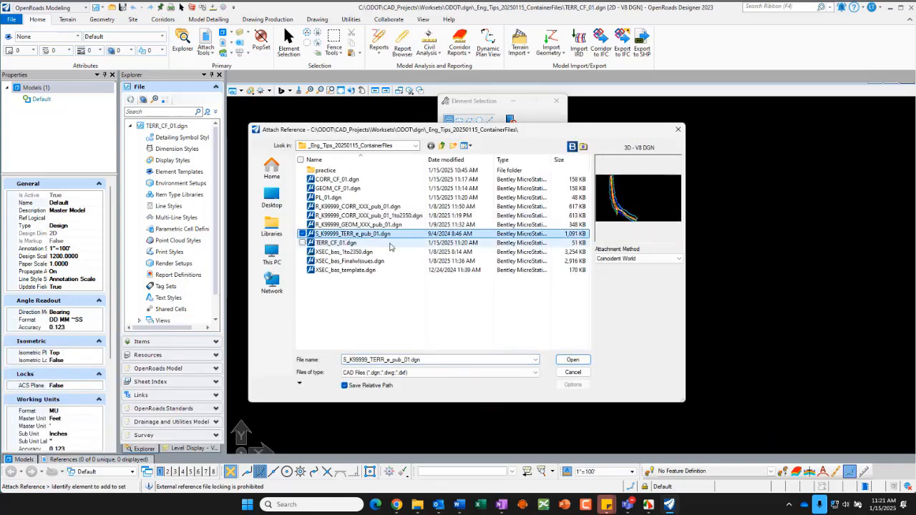
click(571, 361)
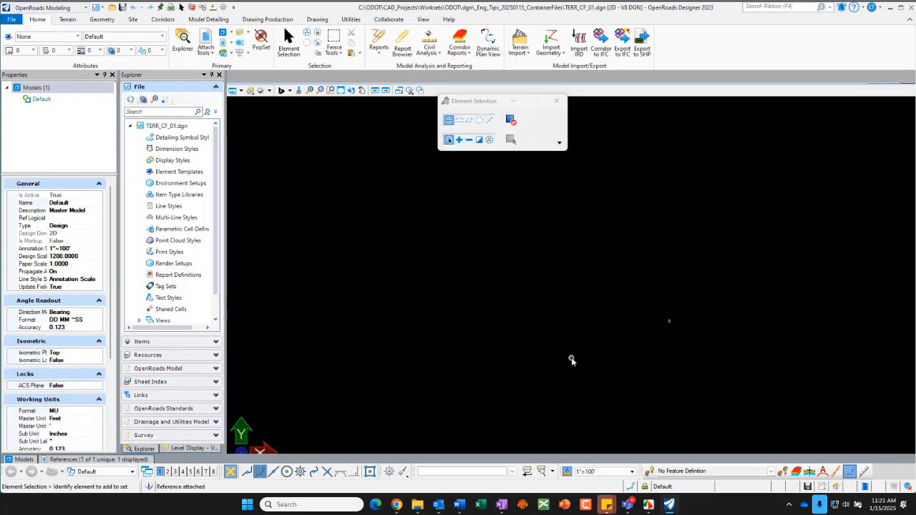
click(330, 91)
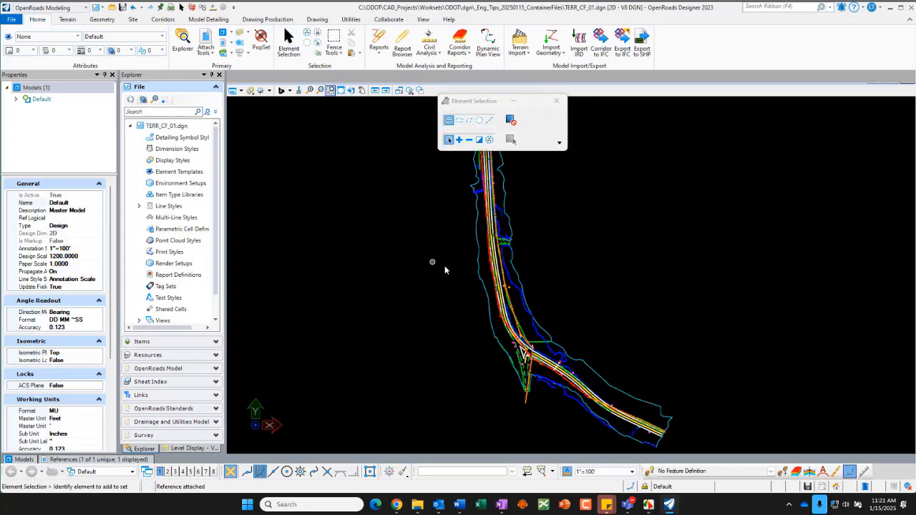
- Make the referenced existing-ground terrain the active terrain model
click(477, 251)
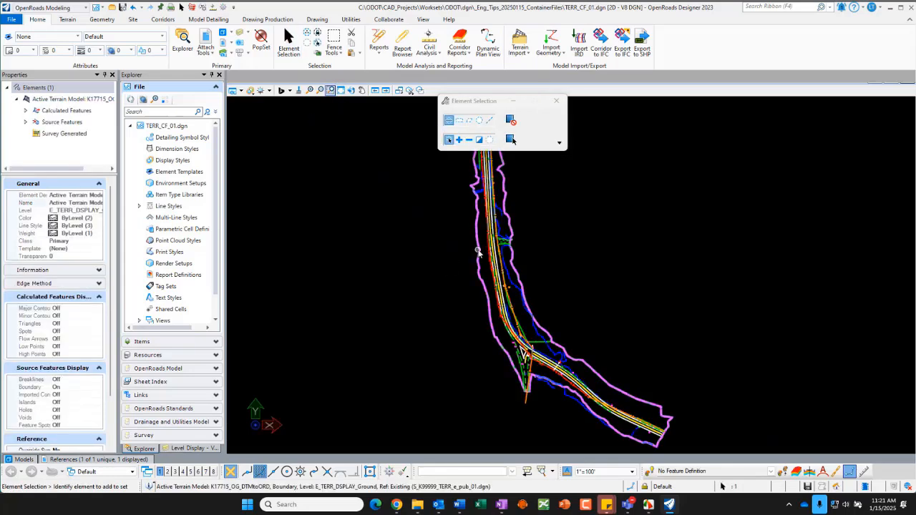
click(507, 245)
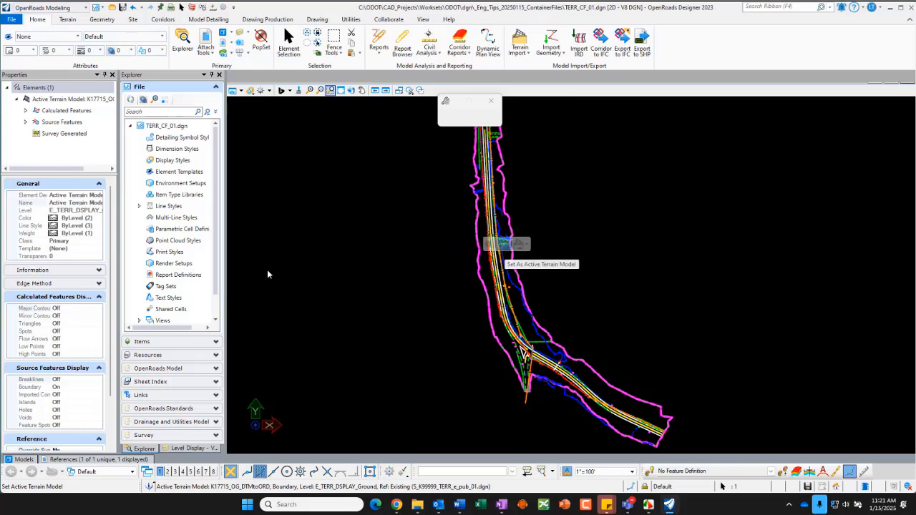
click(267, 270)
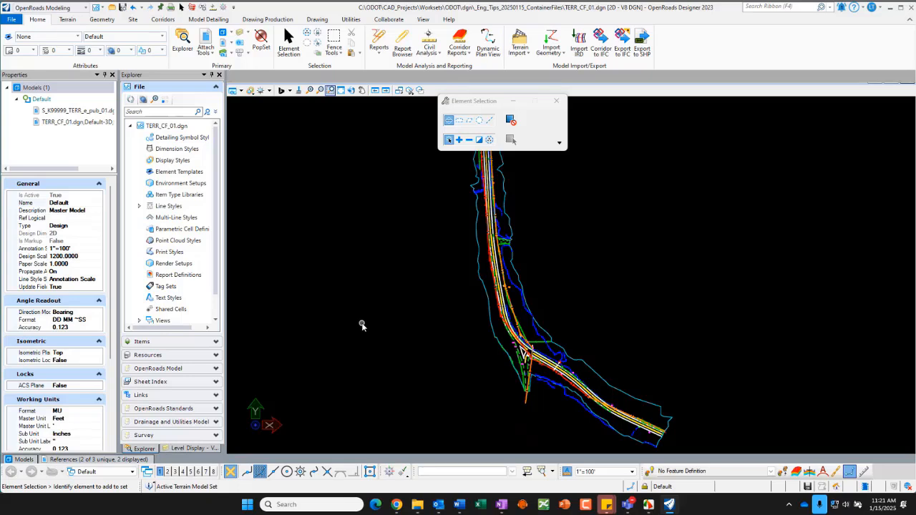
click(25, 460)
- Exit OpenRoads Designer, launch MicroStation 2023 No PW and reopen PL_01.dgn from Recent Files
click(13, 22)
click(29, 373)
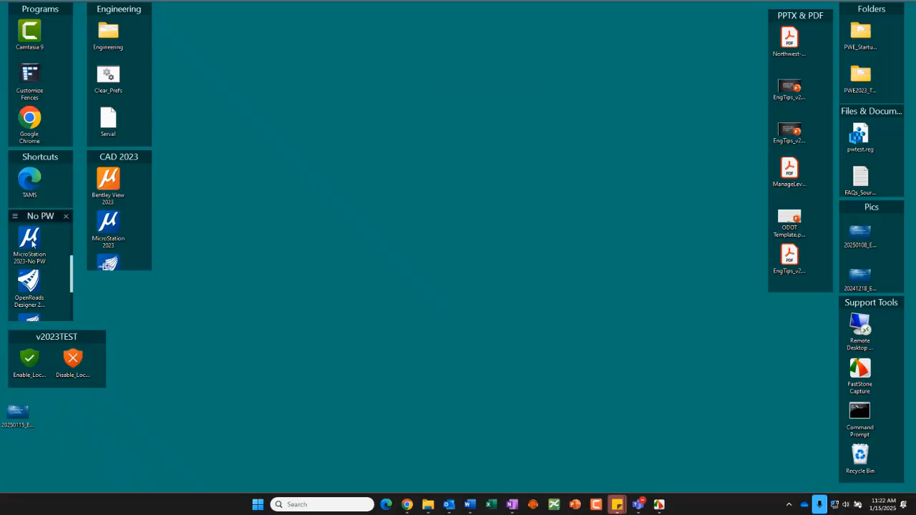
double_click(30, 242)
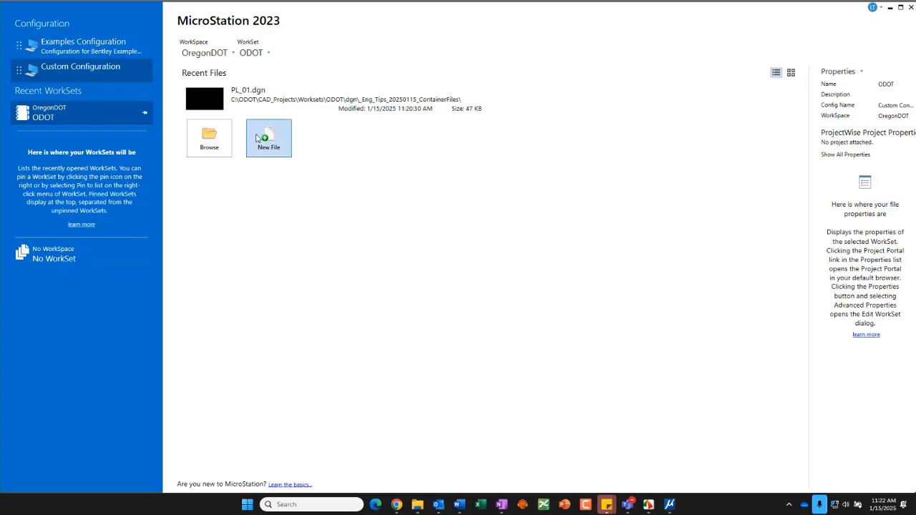
click(259, 106)
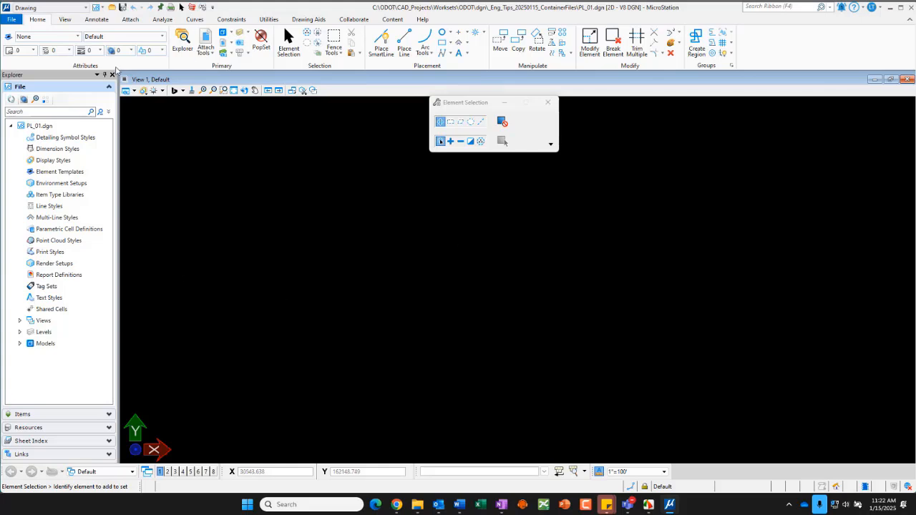
- Select CORR_CF_01, GEOM_CF_01 and TERR_CF_01.dgn for attachment using the Interactive method
click(206, 38)
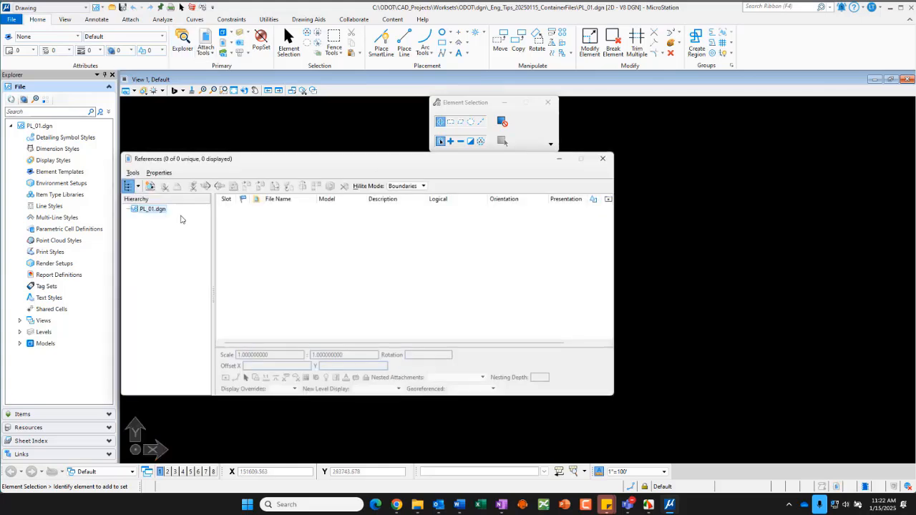
click(149, 185)
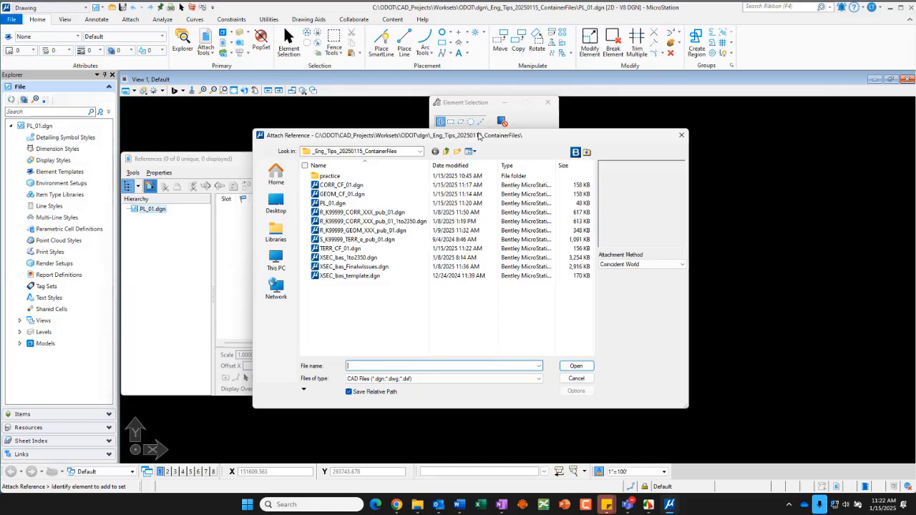
drag(491, 136, 459, 136)
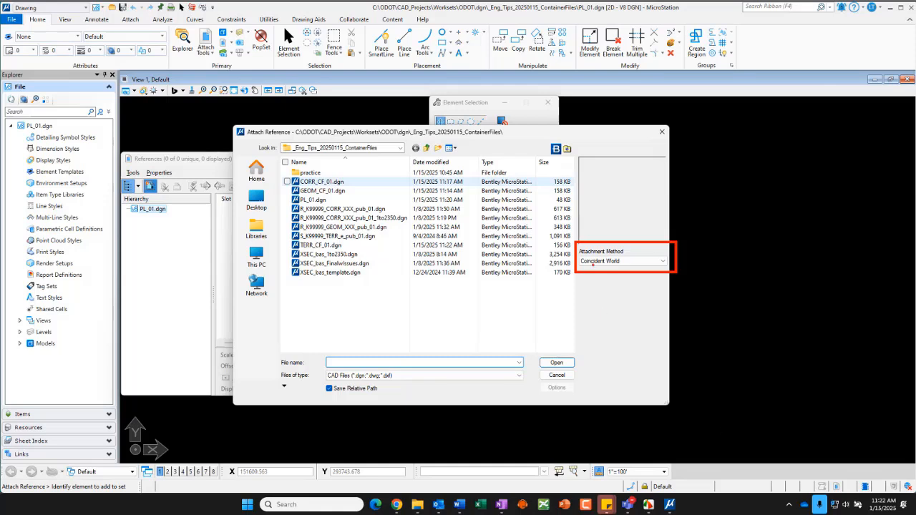
click(655, 262)
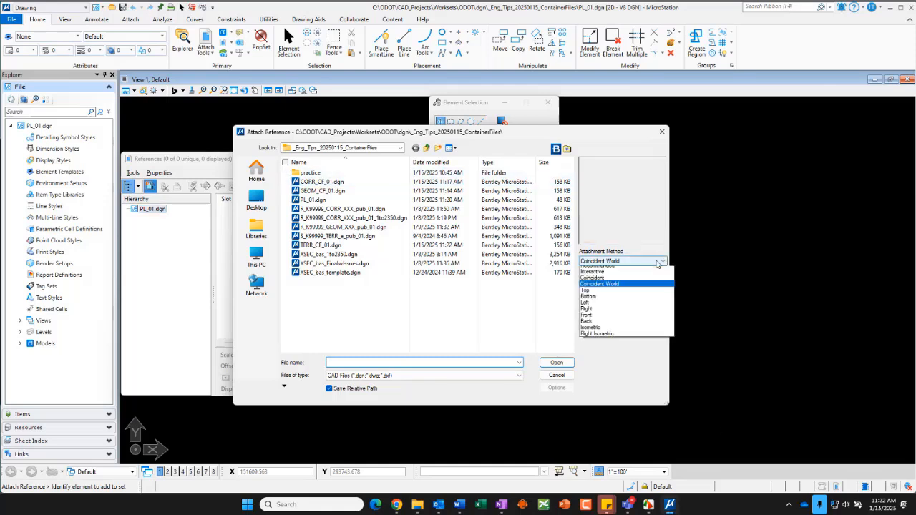
click(603, 276)
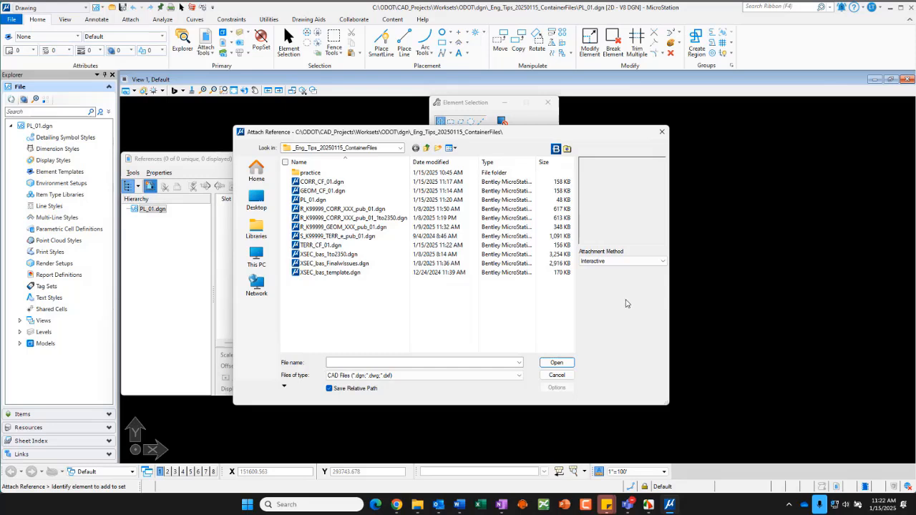
click(322, 182)
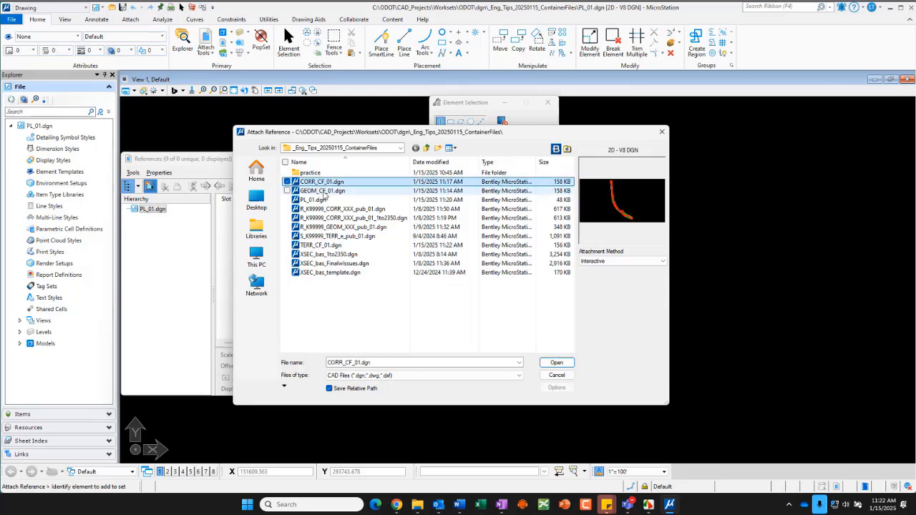
ctrl+click(322, 191)
ctrl+click(322, 246)
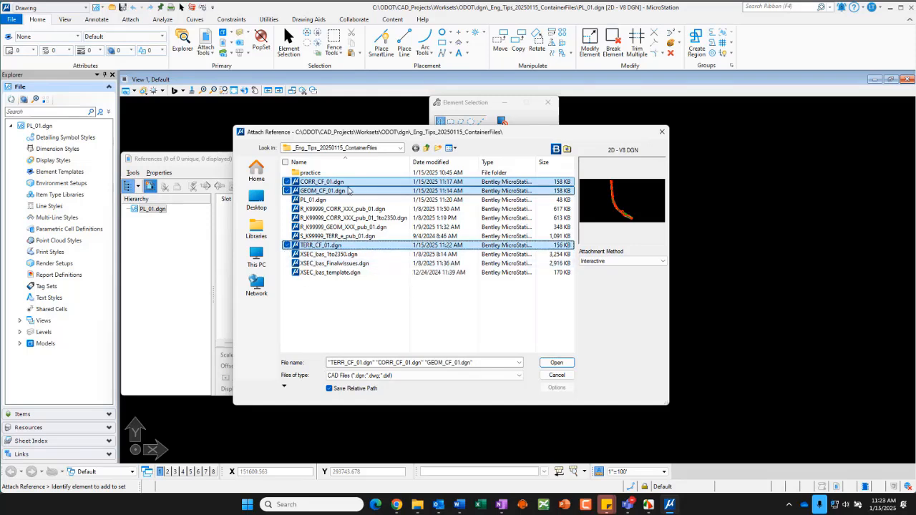
click(557, 364)
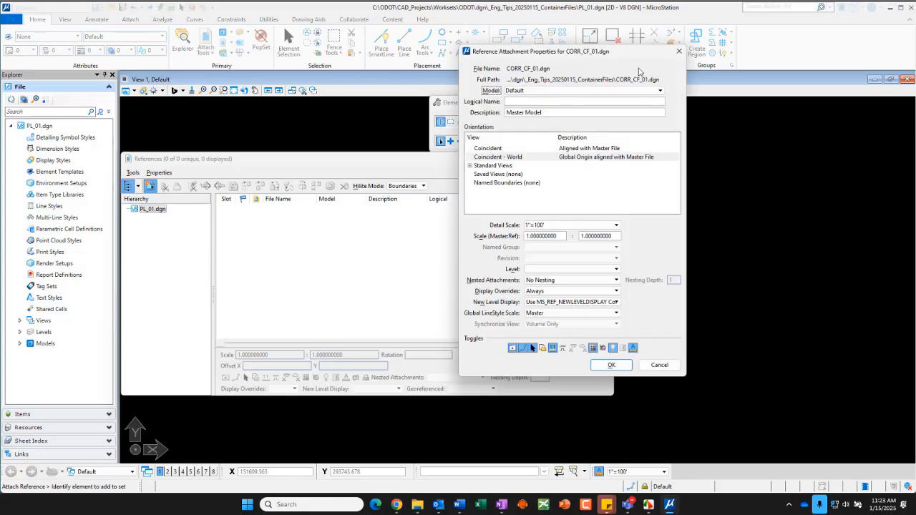
- Set nested attachments to Live Nesting and confirm attaching CORR_CF_01, GEOM_CF_01 and TERR_CF_01
drag(628, 52, 542, 87)
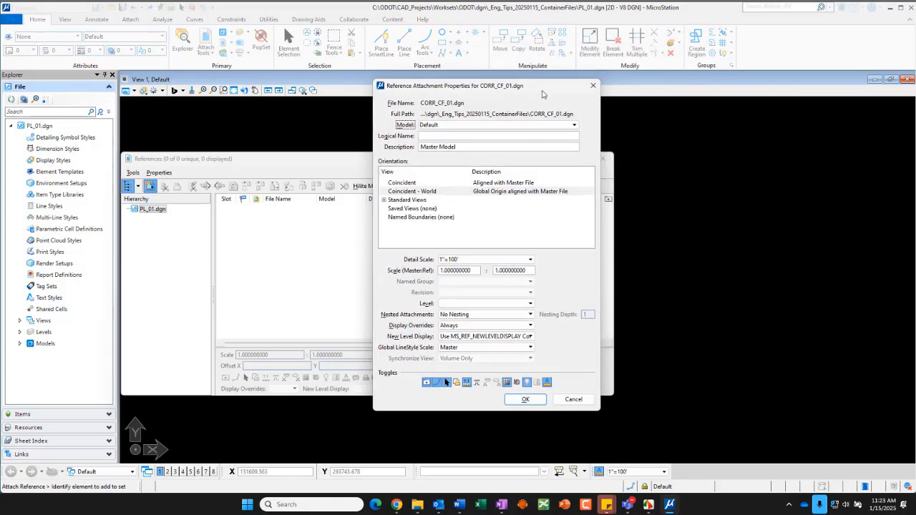
click(529, 315)
click(505, 324)
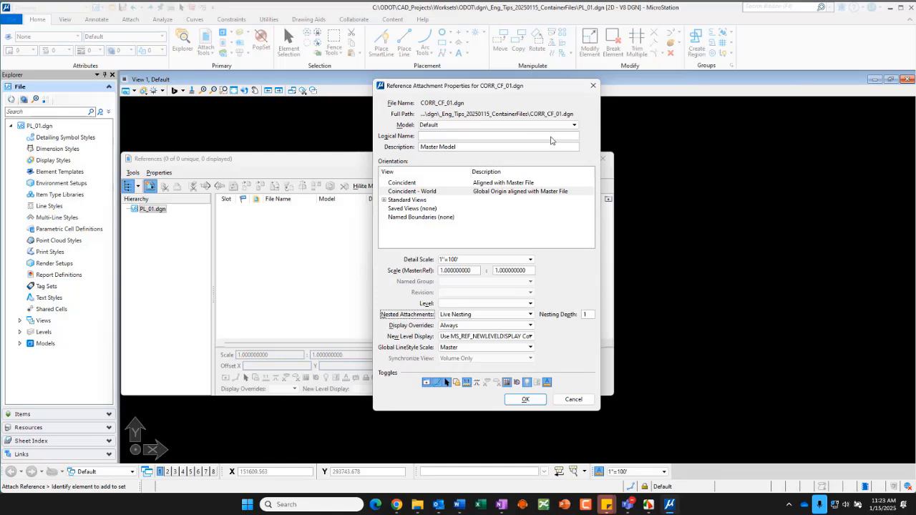
click(433, 126)
click(527, 401)
click(530, 402)
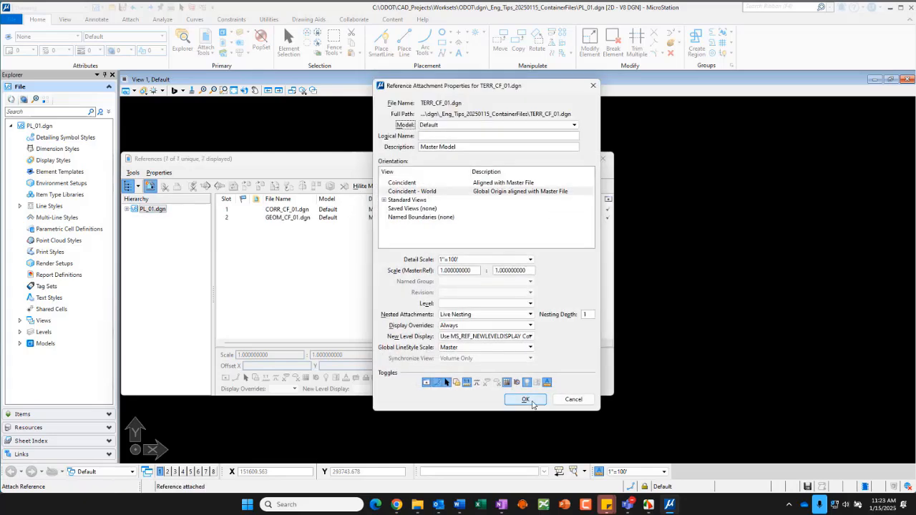
click(532, 402)
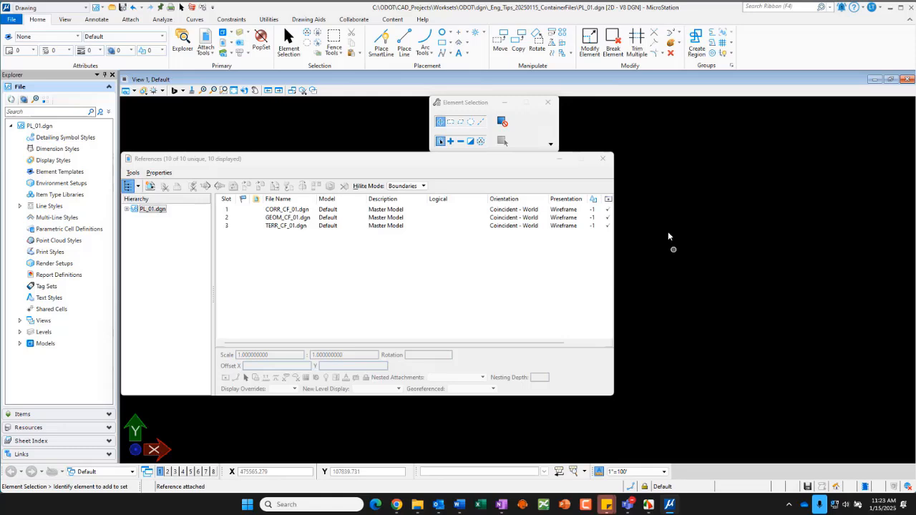
- Dock the References list along the bottom of the window and set it to auto-hide
drag(503, 168, 459, 451)
drag(829, 267, 829, 323)
click(904, 330)
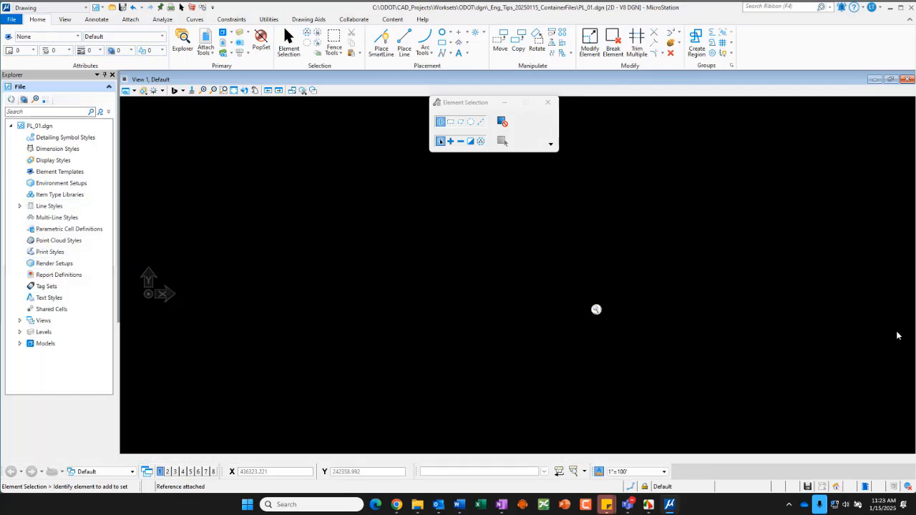
- Fit the whole corridor drawing in the view and bring the References list back up
click(233, 90)
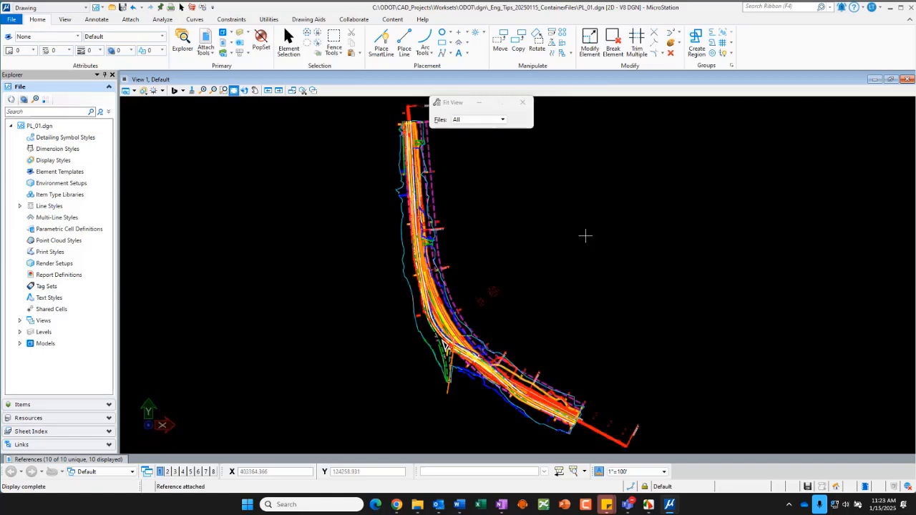
click(288, 43)
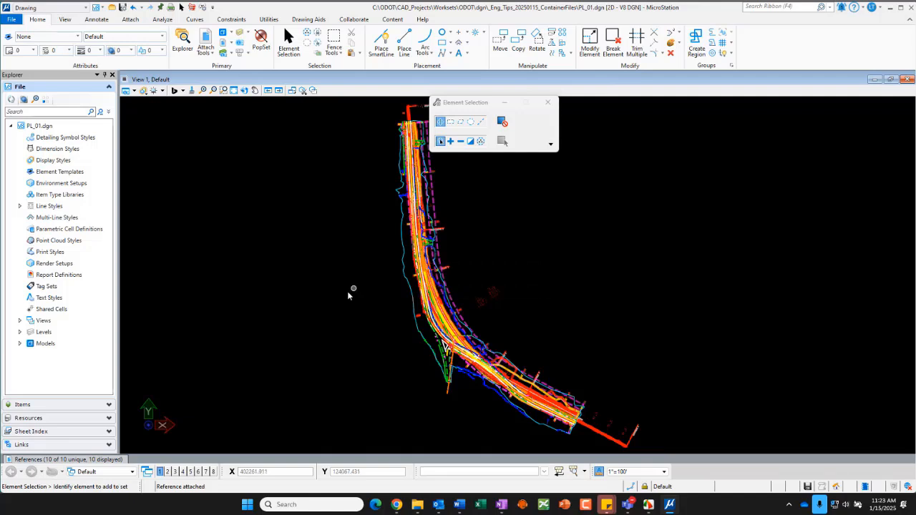
click(83, 459)
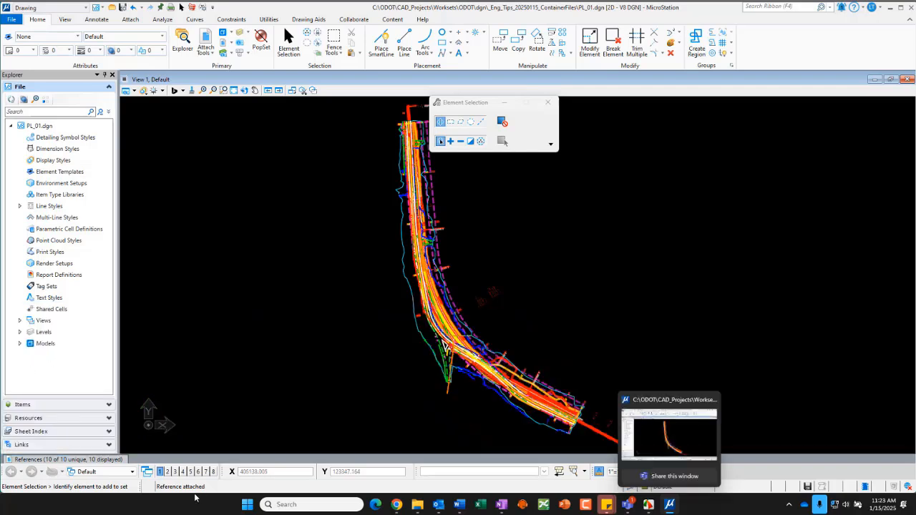
click(114, 460)
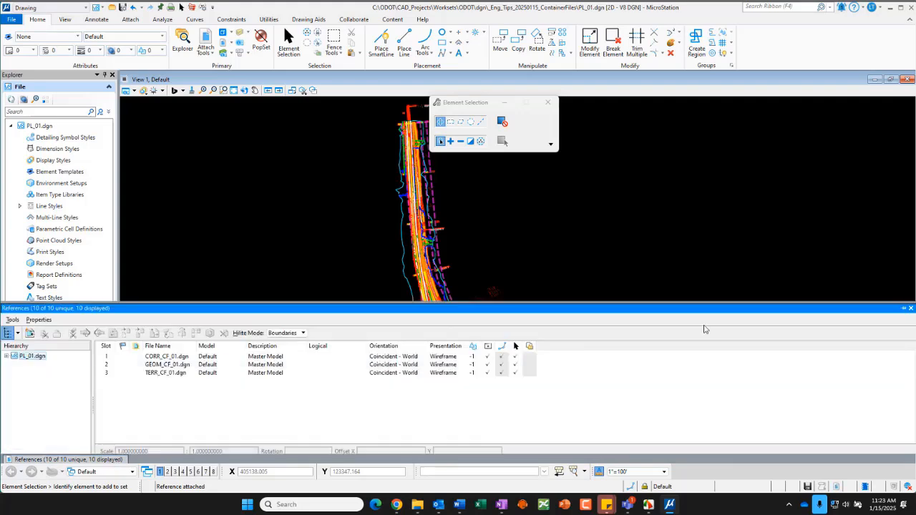
- Pin the References panel so it stays permanently docked beneath the drawing view
click(903, 309)
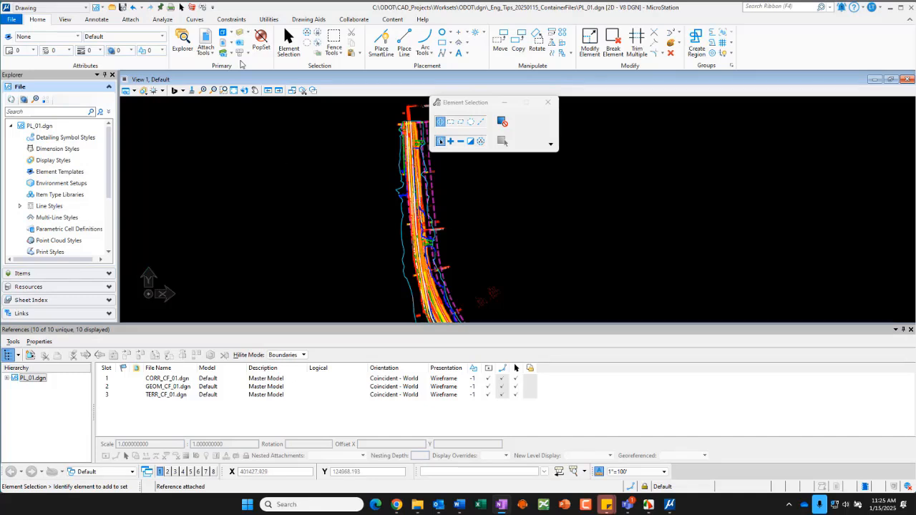
- Open Level Display for View 1, dock it as a tab with Explorer, and widen its Name column
click(240, 33)
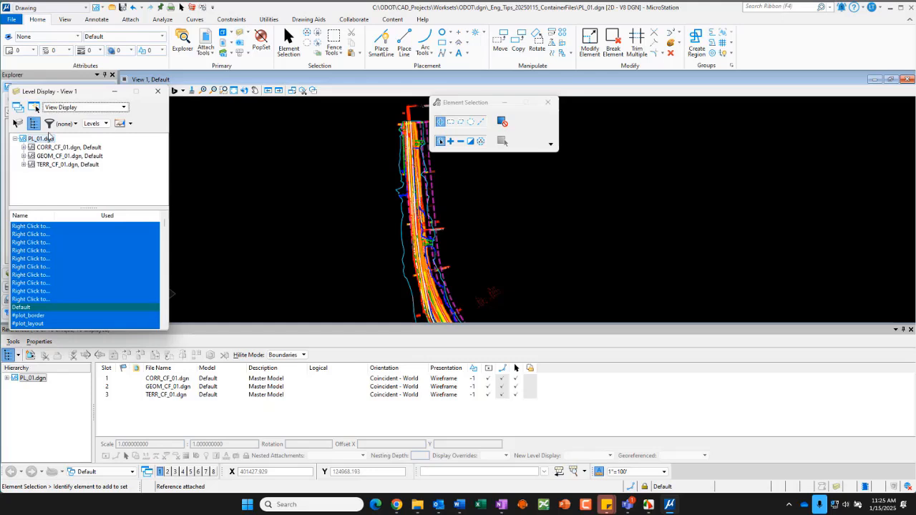
drag(66, 92, 44, 206)
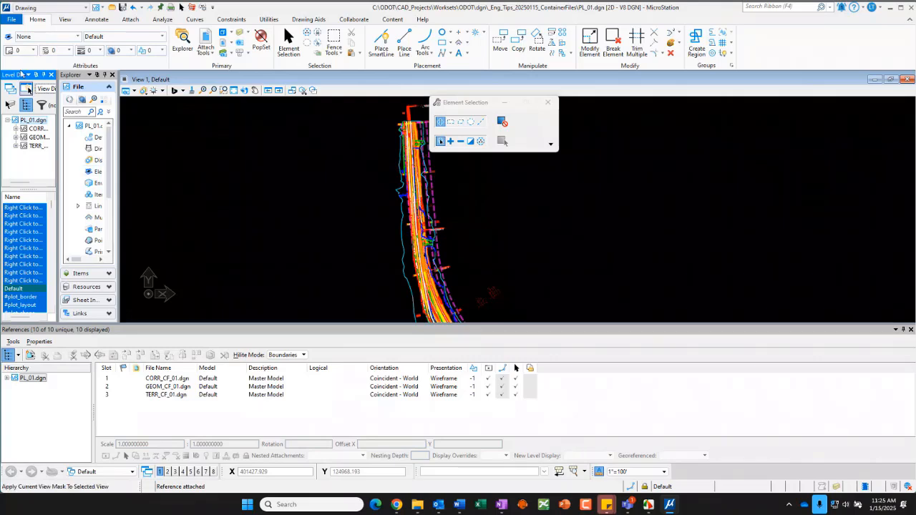
drag(16, 75, 83, 78)
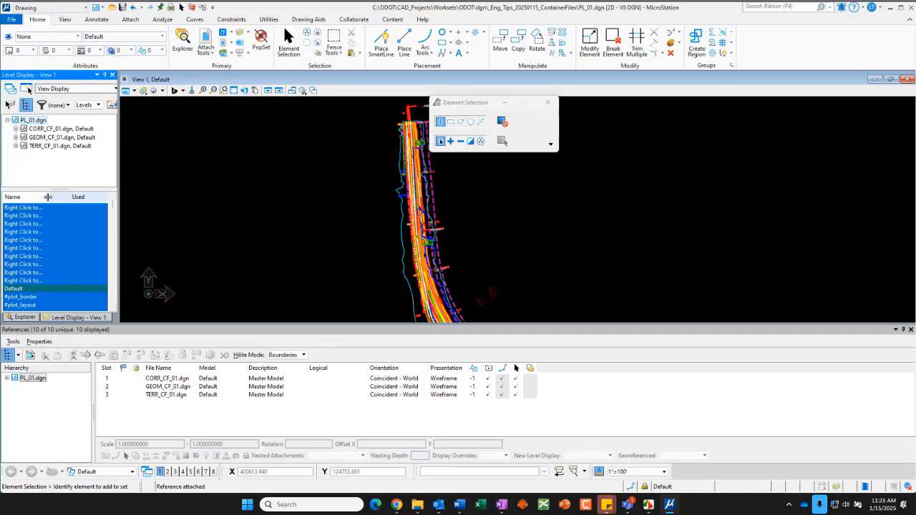
drag(54, 198, 120, 196)
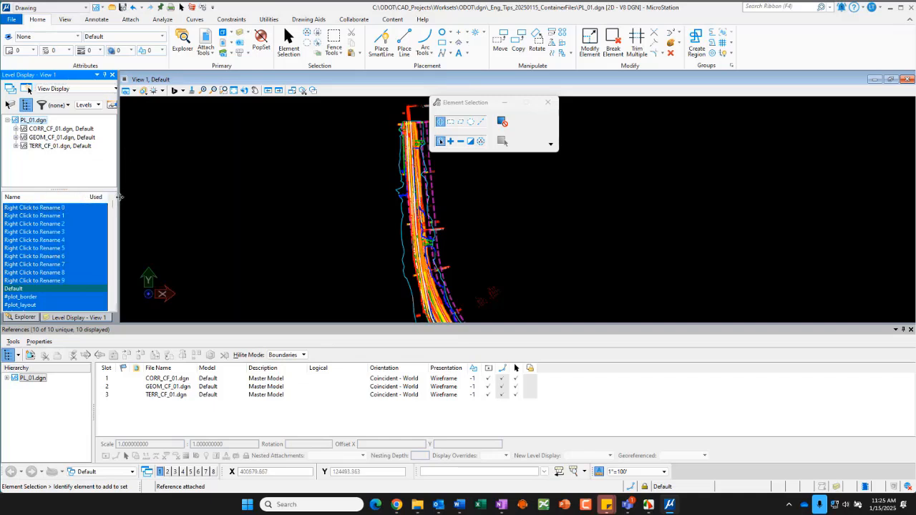
- Expand PL_01.dgn and TERR_CF_01.dgn in the References Hierarchy, widening the File Name column to show Existing and Ref
click(7, 379)
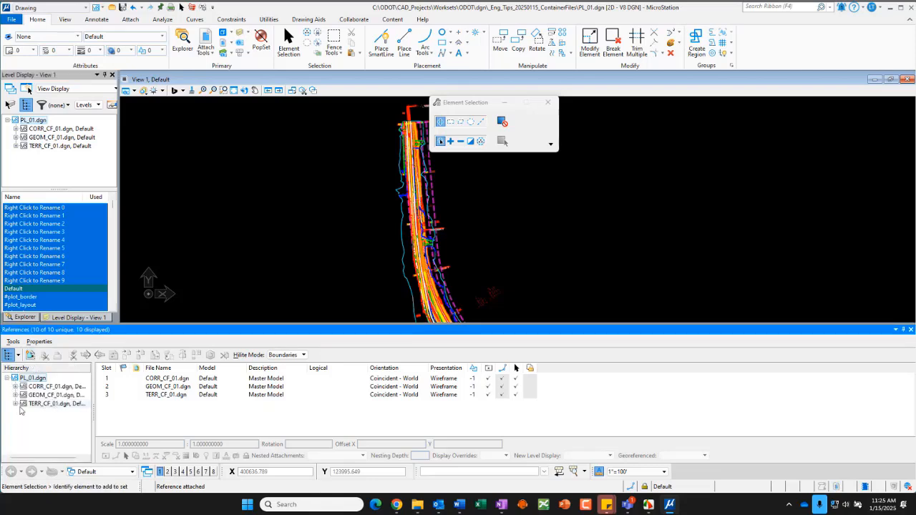
click(14, 403)
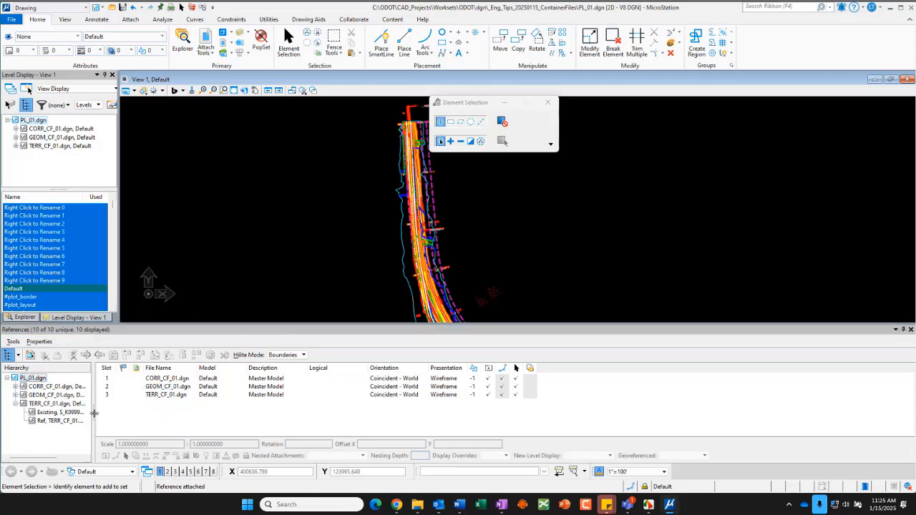
drag(92, 413, 170, 414)
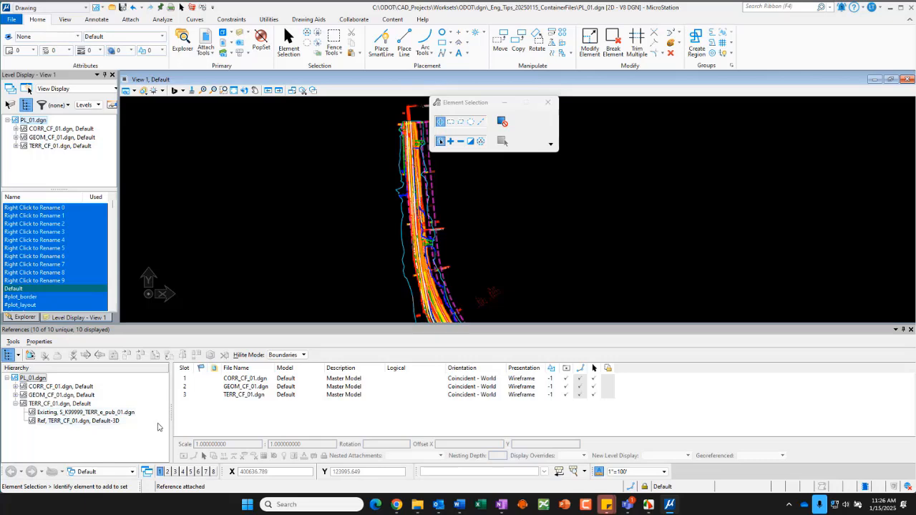
drag(170, 420, 166, 420)
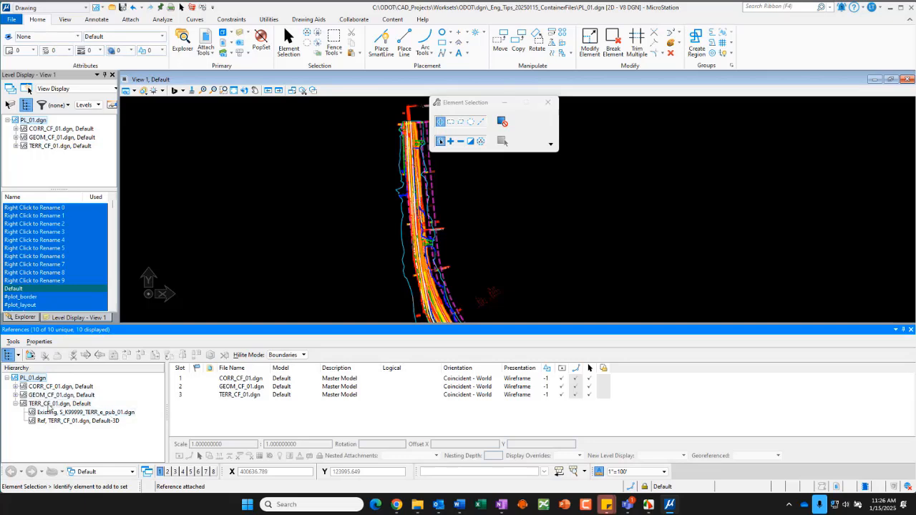
click(50, 405)
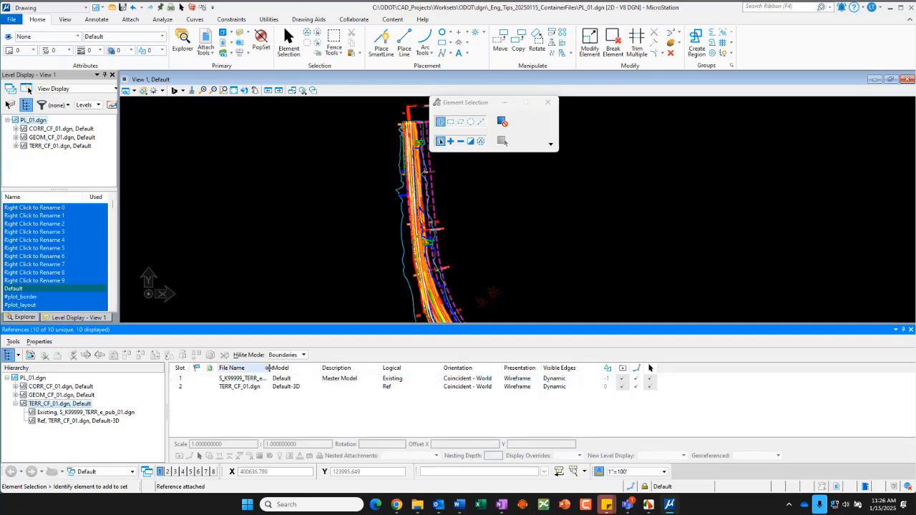
drag(271, 368, 321, 369)
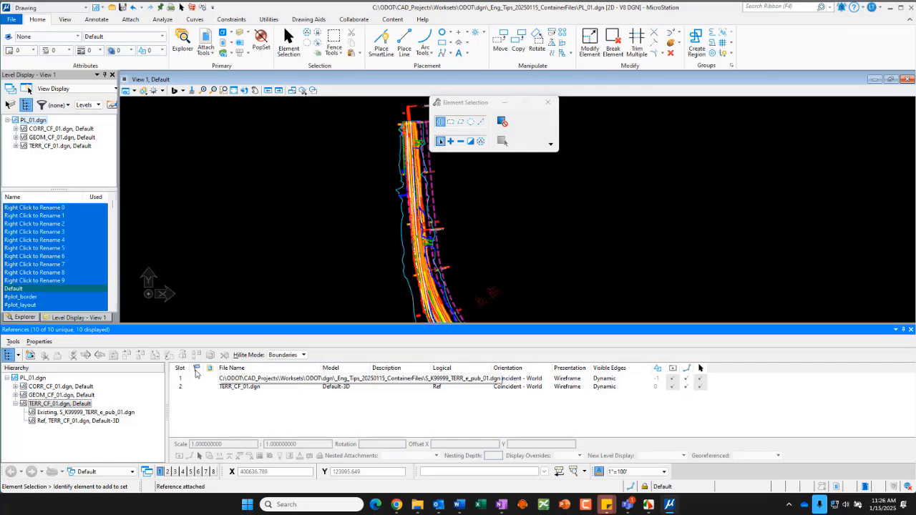
- Check TERR_CF_01.dgn's nested references in Level Display, then collapse its tree nodes
click(15, 146)
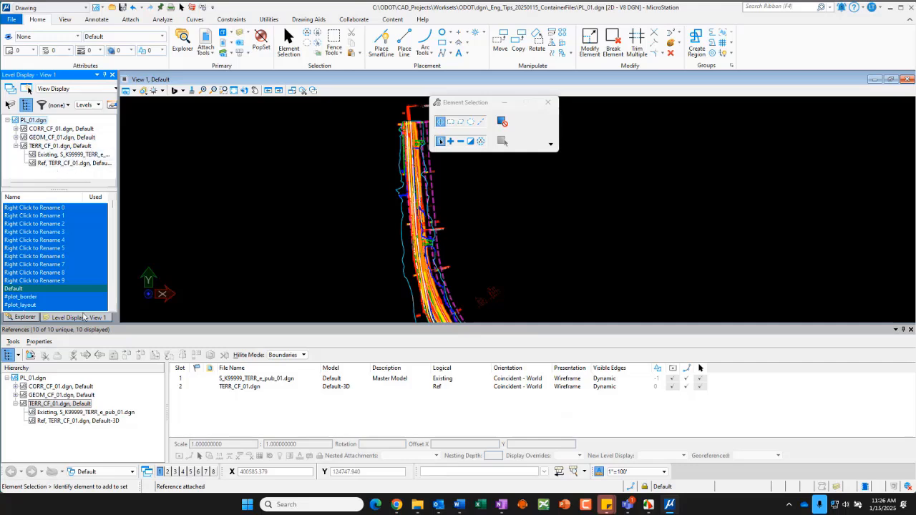
click(15, 147)
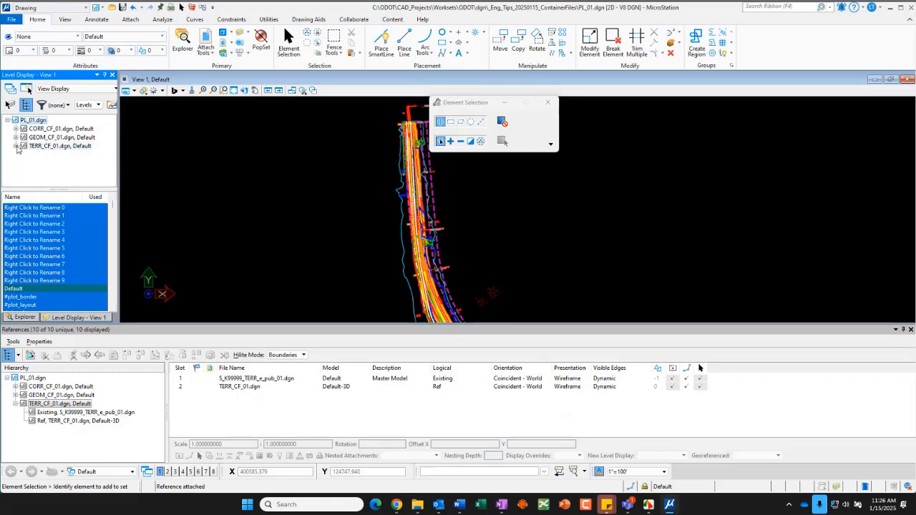
click(15, 404)
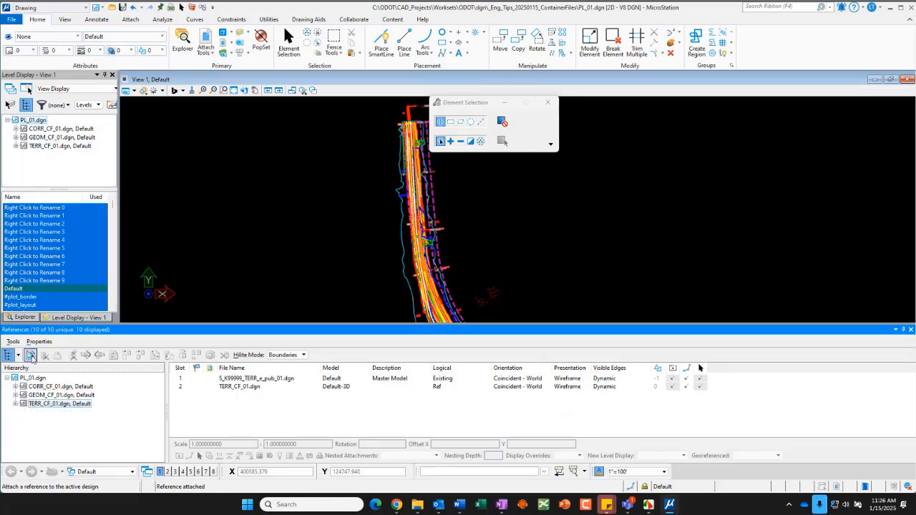
- Attach TERR_CF_01.dgn to PL_01.dgn a second time with the logical name '2nd Attachment'
click(34, 379)
click(30, 355)
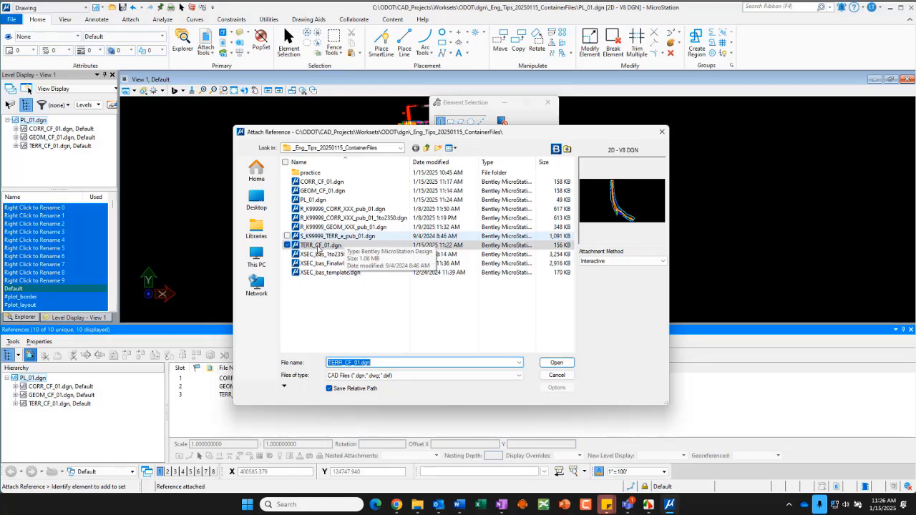
click(319, 247)
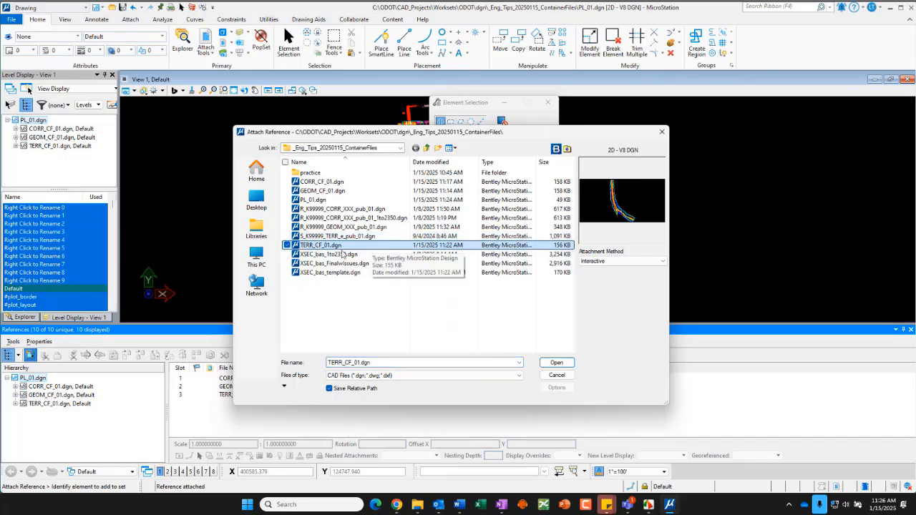
click(555, 363)
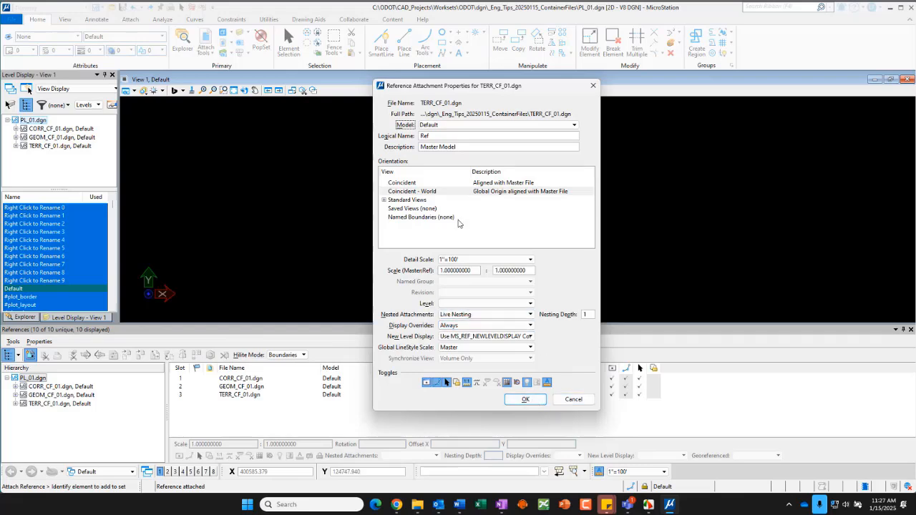
click(430, 136)
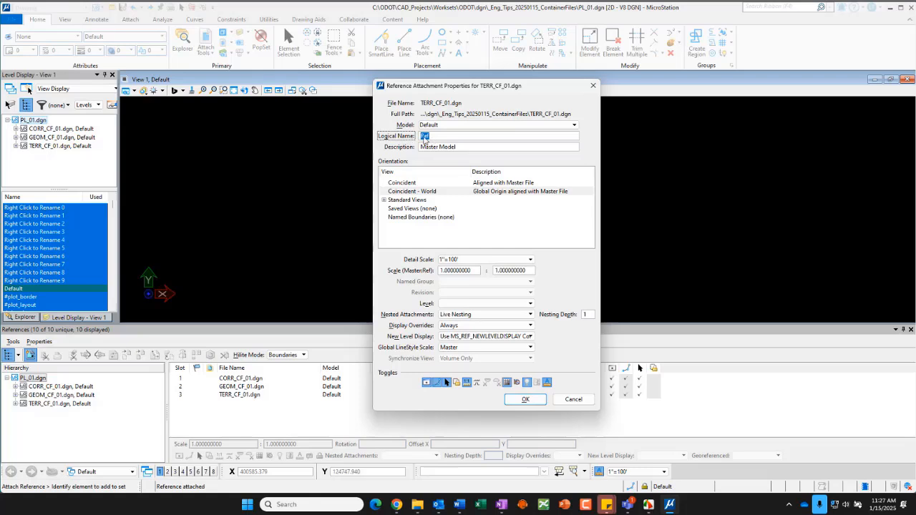
text(2nd Attachment)
click(525, 401)
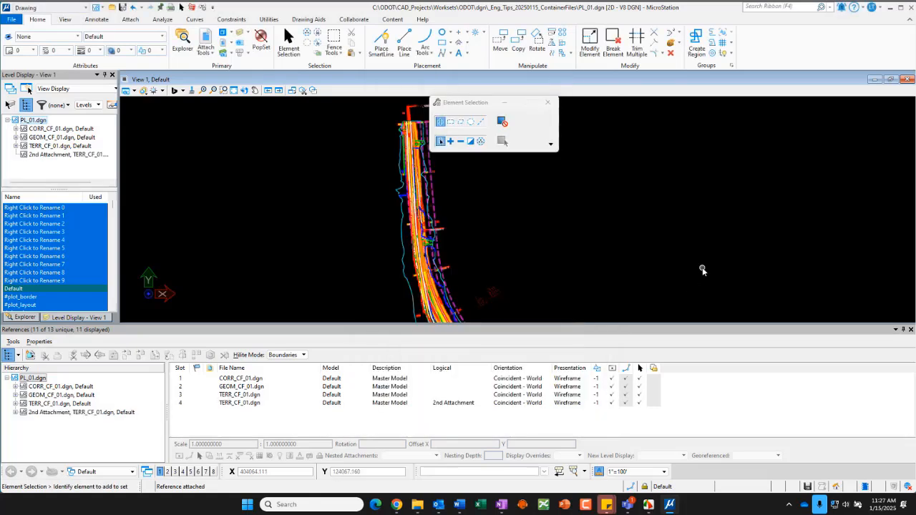
mouse_move(426, 408)
mouse_down()
mouse_move(435, 414)
mouse_move(405, 391)
mouse_move(456, 412)
mouse_up()
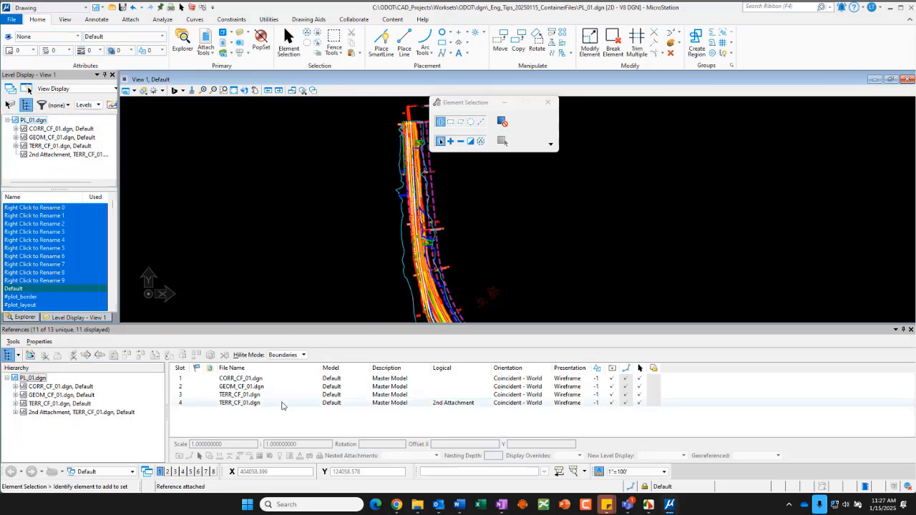
- Review the nested references of 2nd Attachment, then start attaching another reference file
click(62, 414)
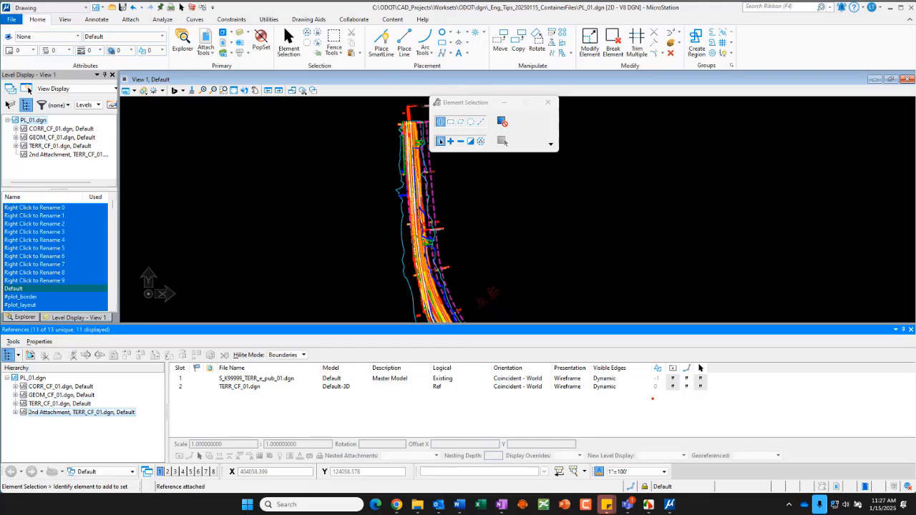
mouse_move(654, 399)
mouse_down()
mouse_move(720, 395)
mouse_move(718, 344)
mouse_move(650, 358)
mouse_move(652, 387)
mouse_move(669, 397)
mouse_up()
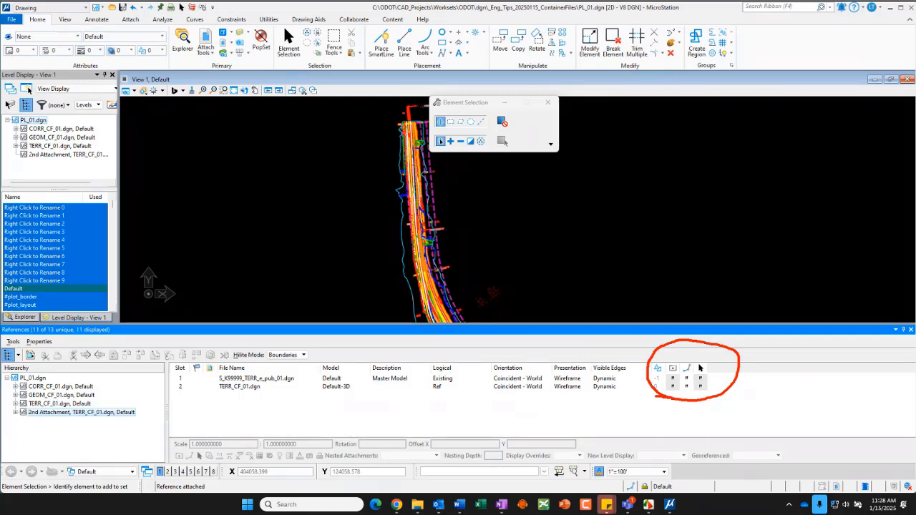
key(Escape)
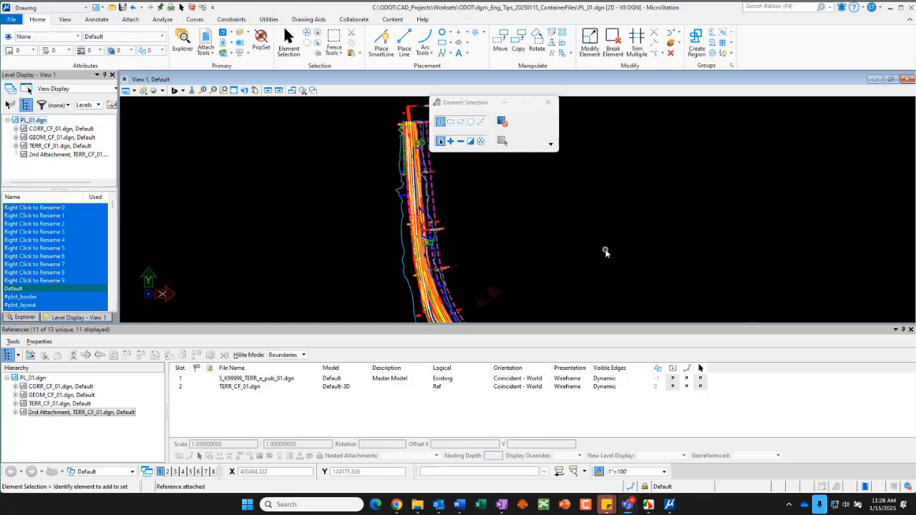
click(32, 356)
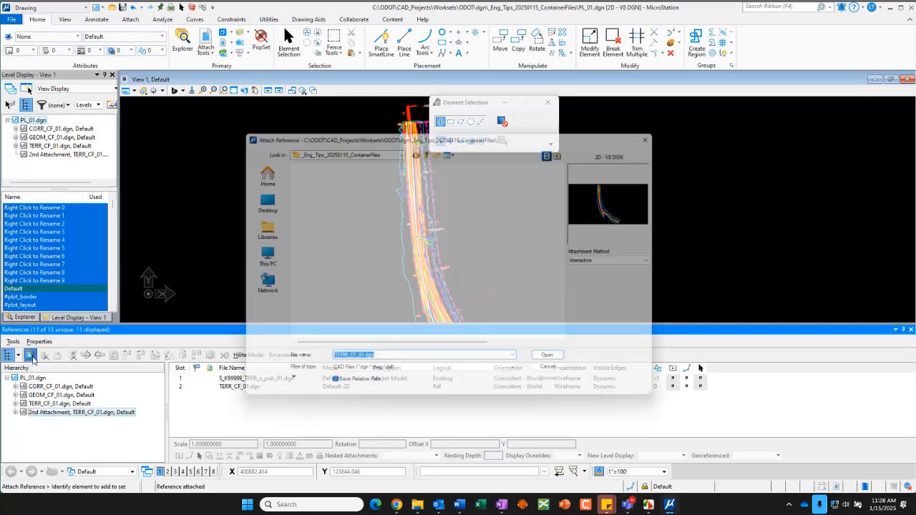
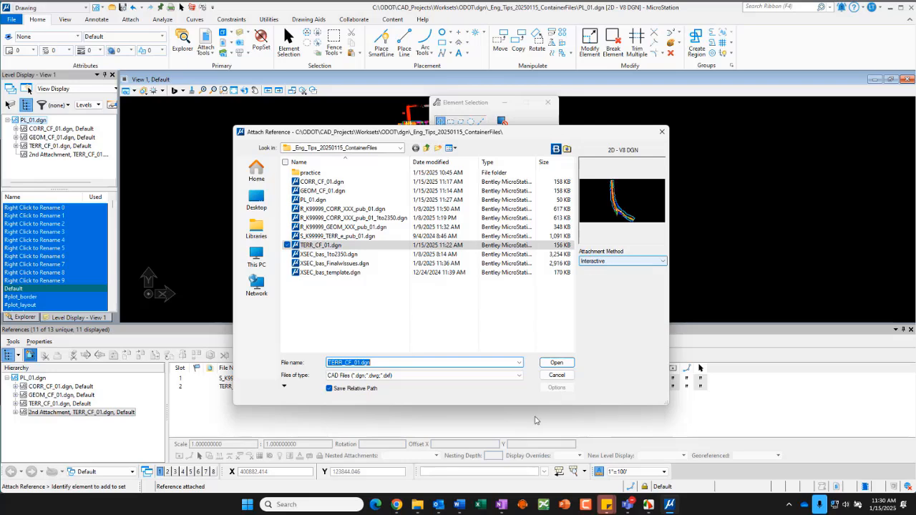
- Close the file picker and select CORR_CF_01.dgn among PL_01.dgn's four attached references
click(557, 376)
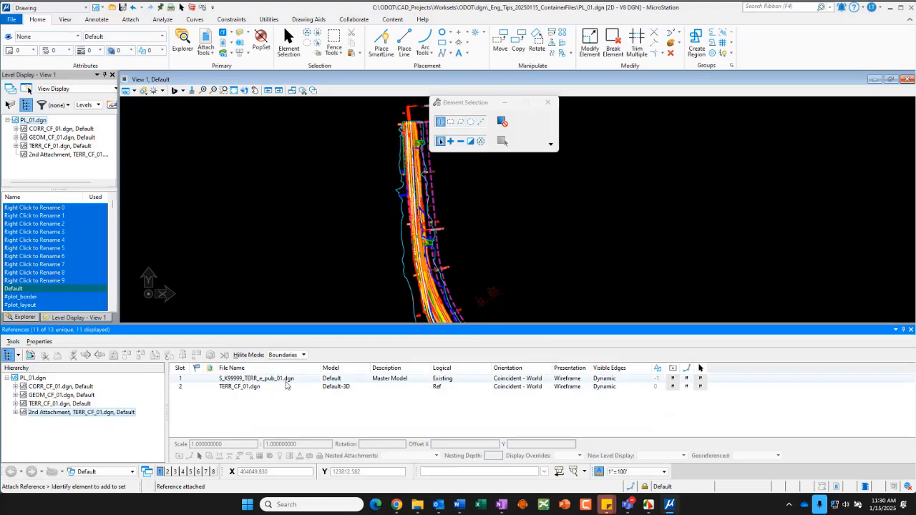
click(32, 378)
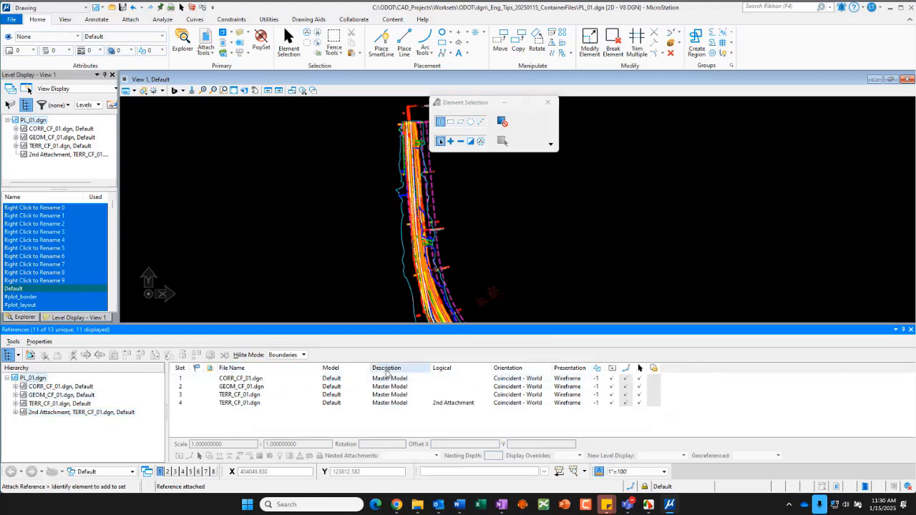
click(330, 380)
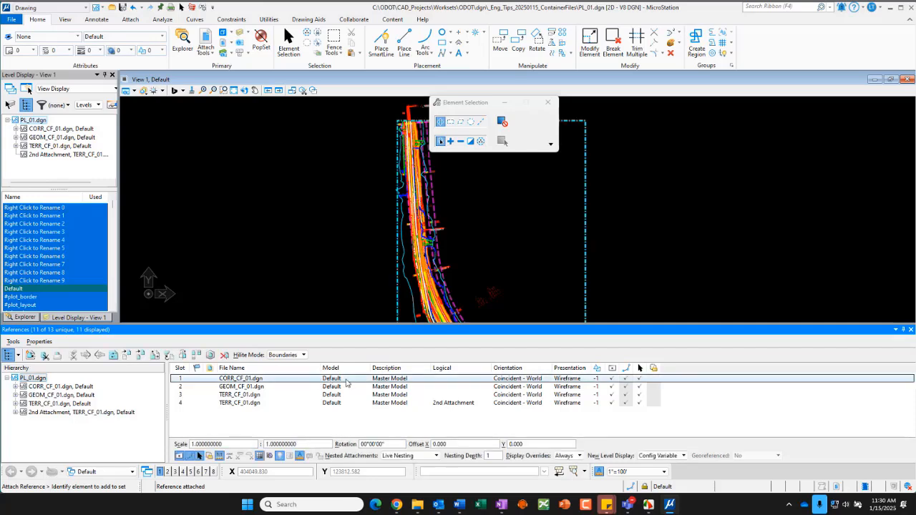
click(41, 342)
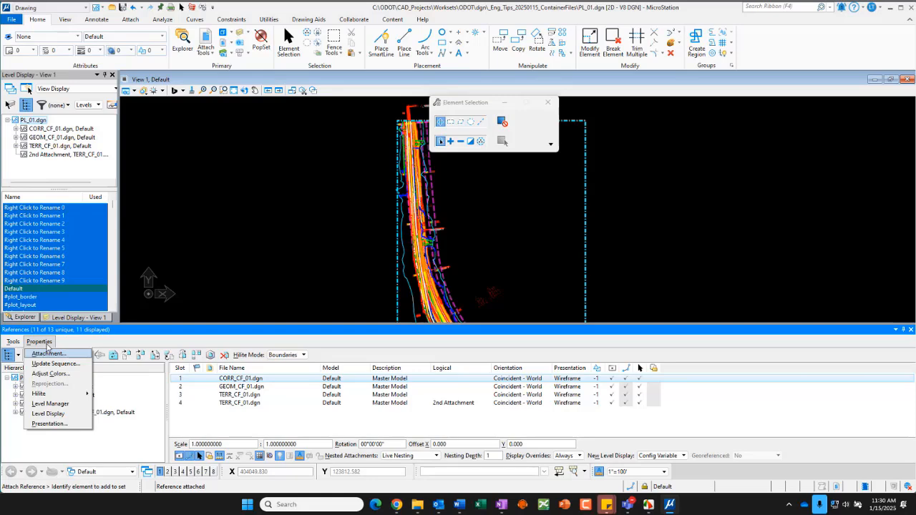
click(56, 354)
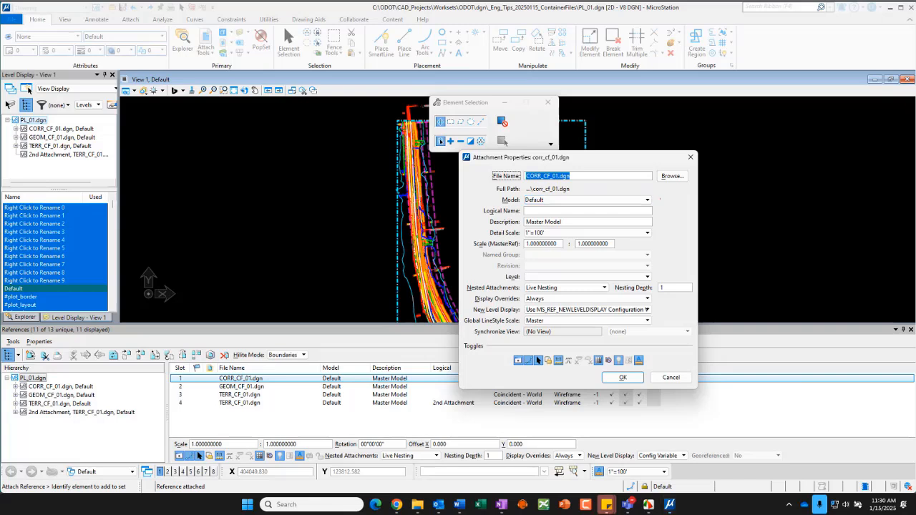
click(649, 201)
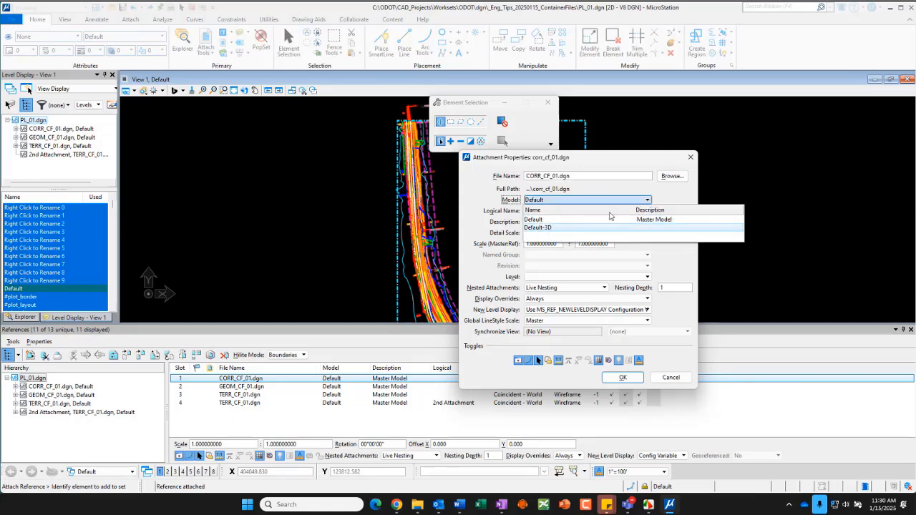
click(675, 194)
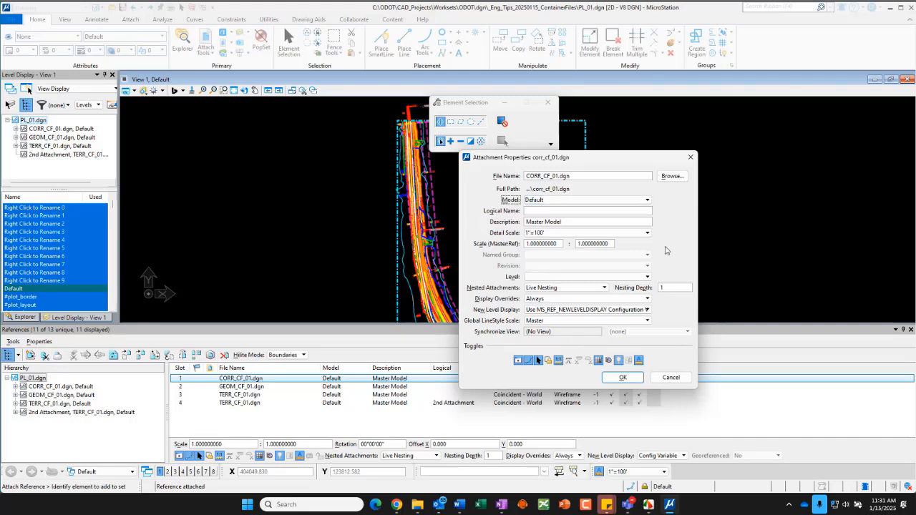
click(677, 379)
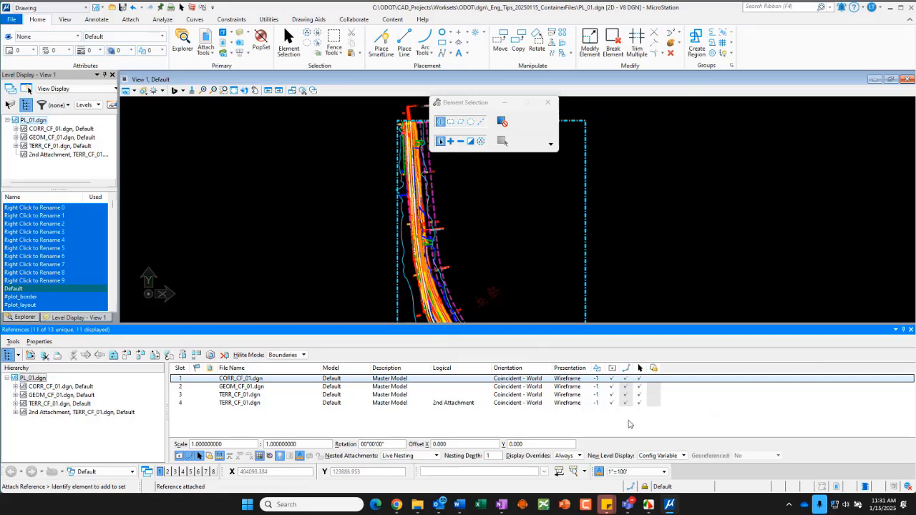
click(61, 413)
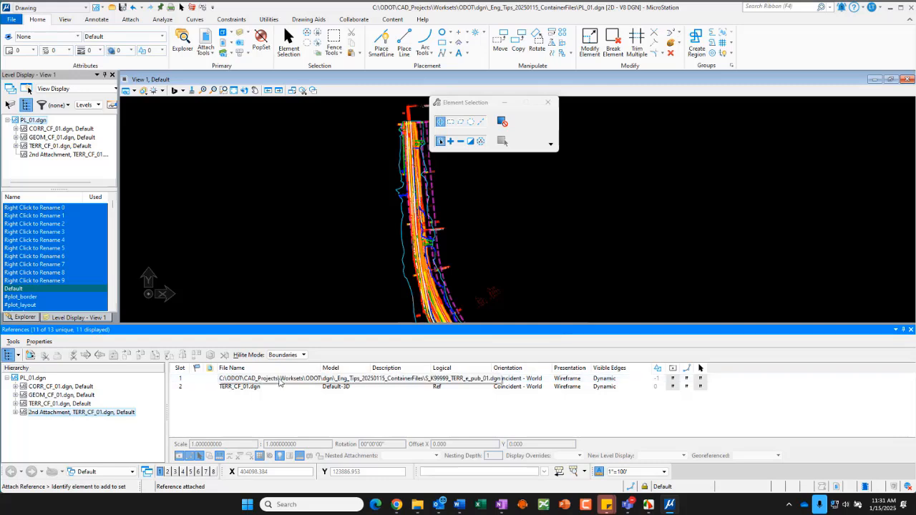
click(673, 382)
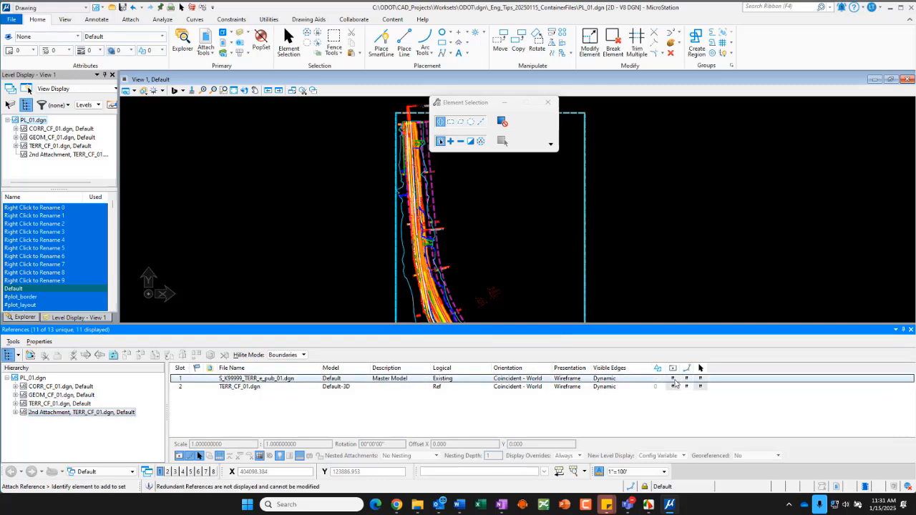
click(673, 379)
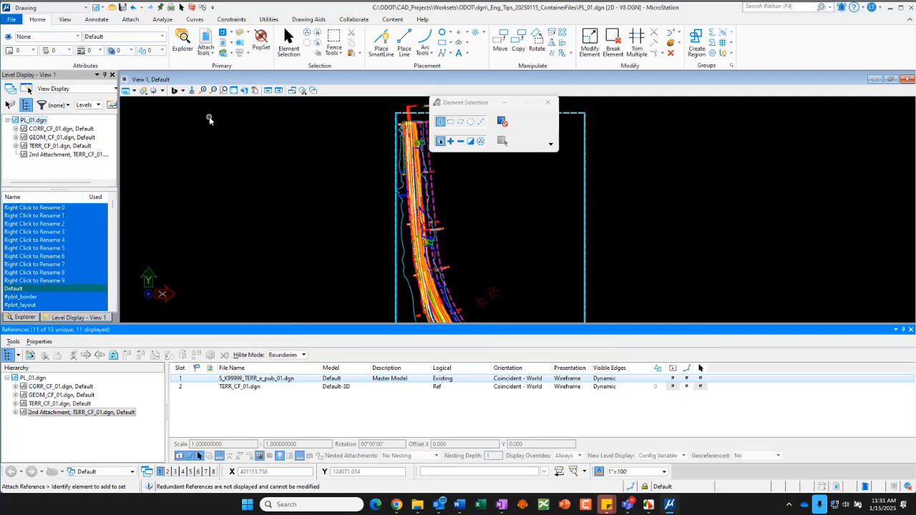
click(33, 379)
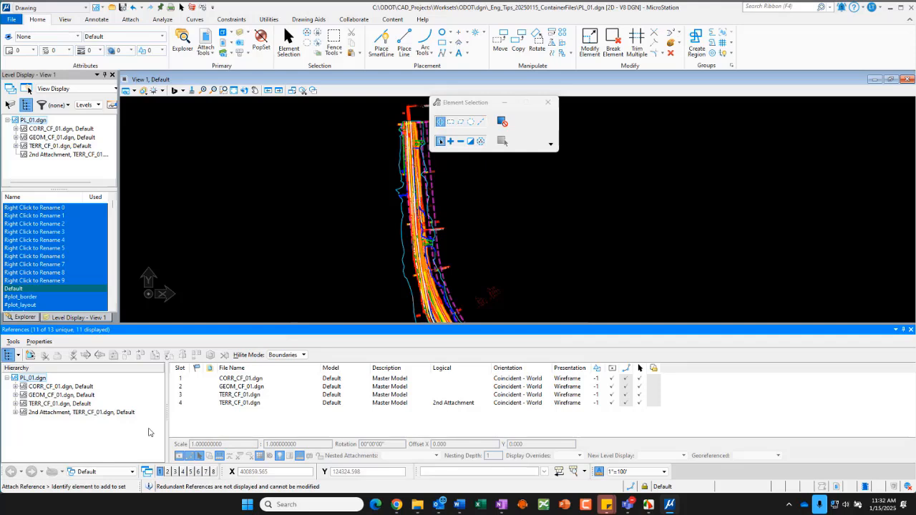
- Clip the 2nd Attachment reference to a block fence drawn around the curved alignment
click(216, 402)
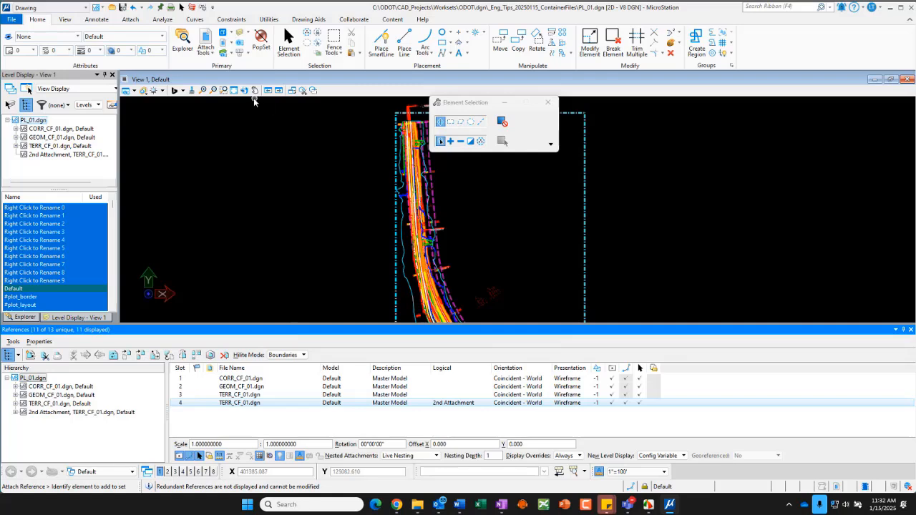
click(333, 37)
scroll(271, 173, down, 5)
click(295, 145)
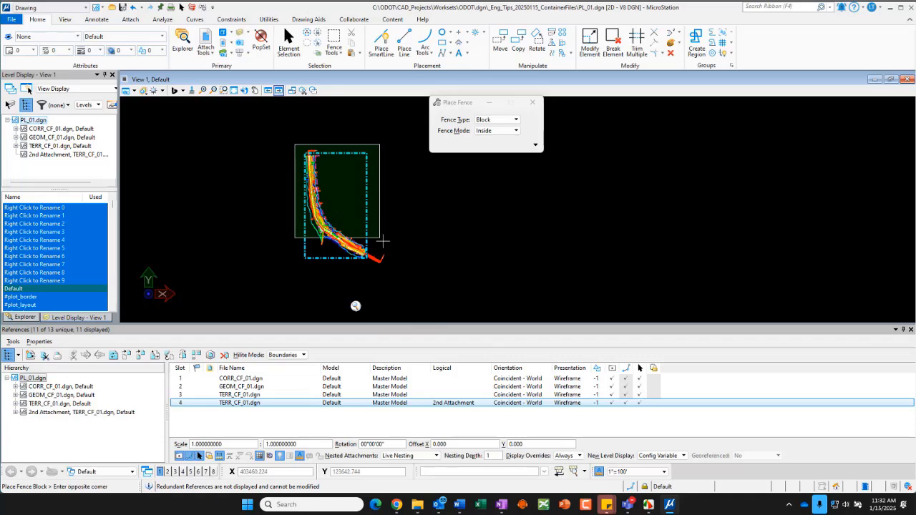
click(400, 273)
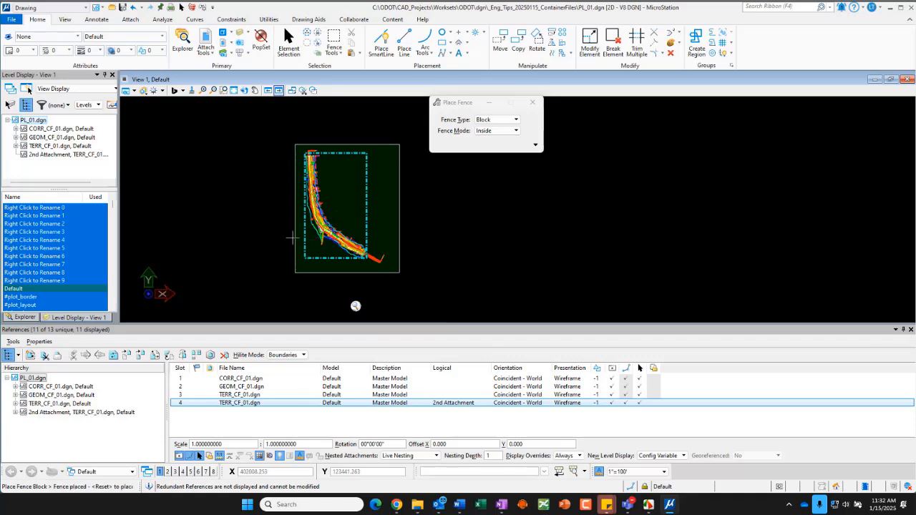
click(46, 355)
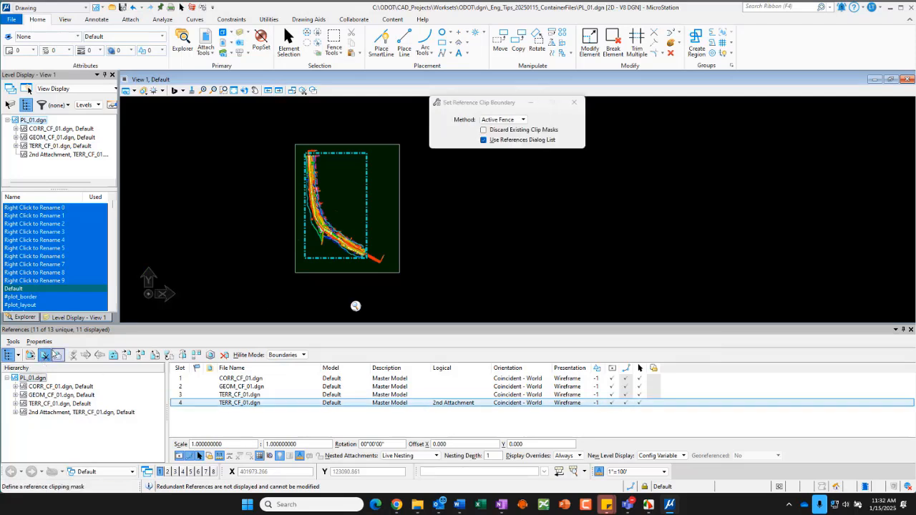
click(487, 184)
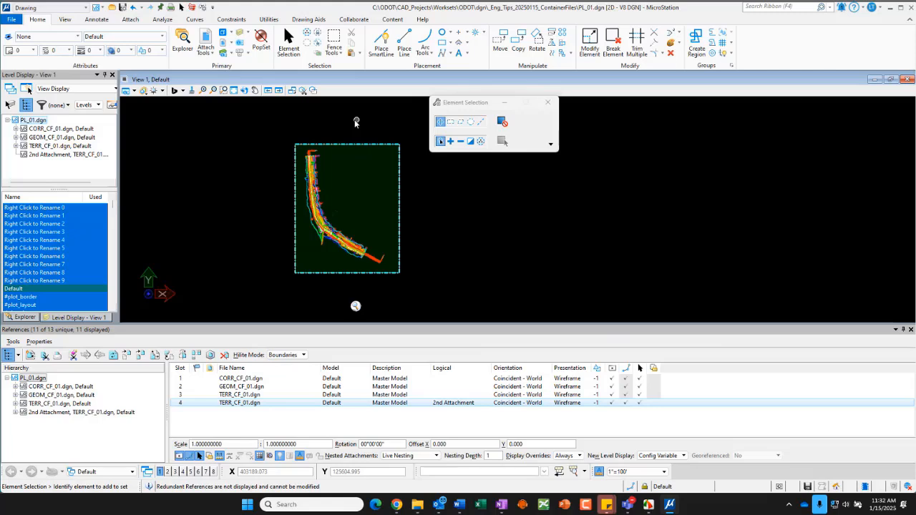
- Remove the fence and clear the reference selection
click(338, 38)
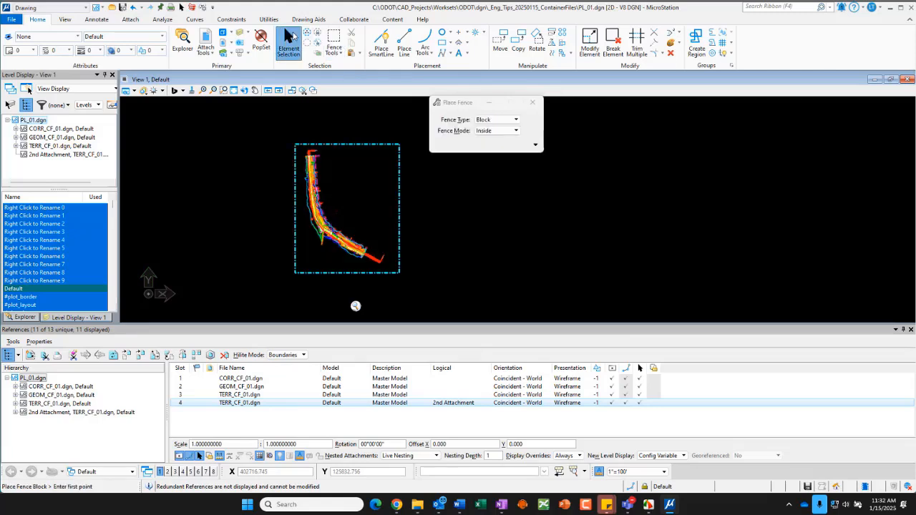
click(289, 41)
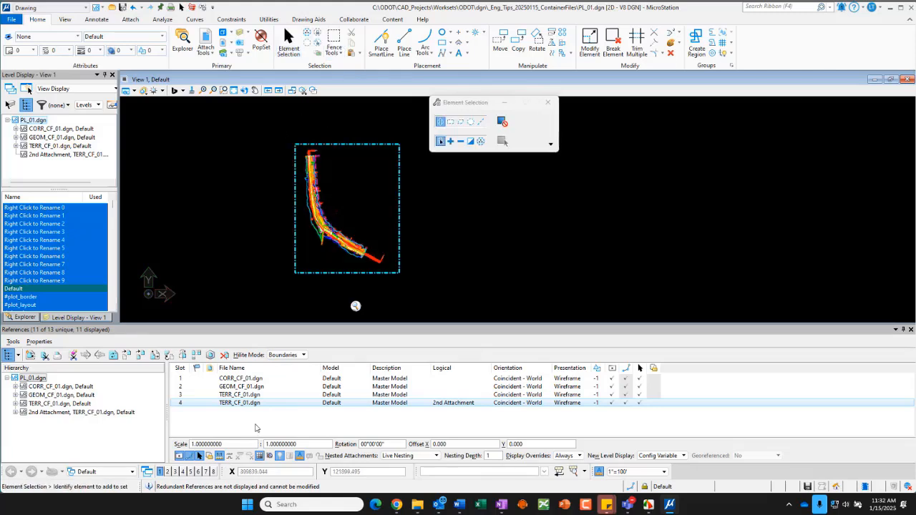
click(300, 427)
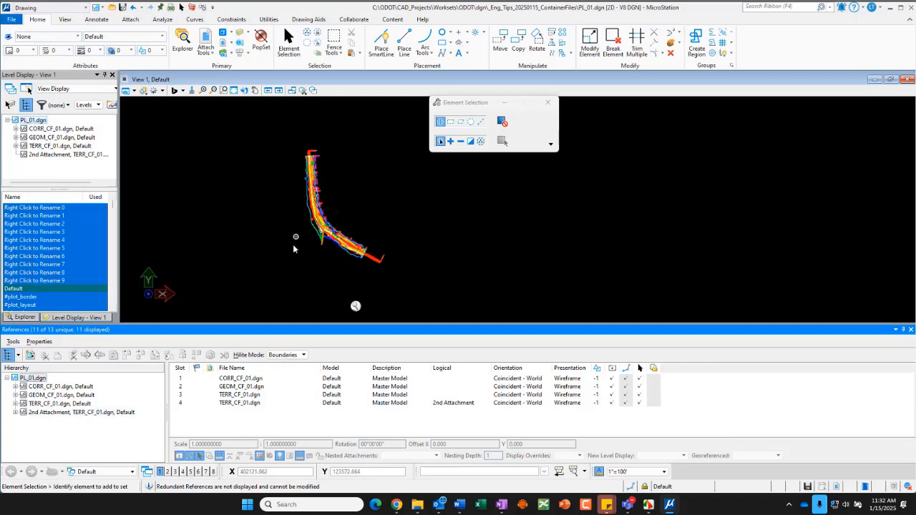
- Check the 2nd Attachment's nested references, then run the newfile key-in
click(54, 413)
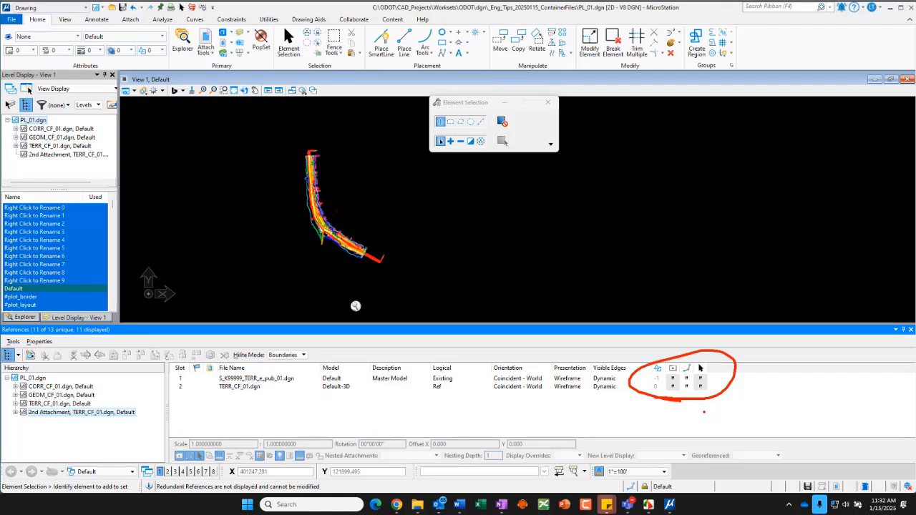
key(Escape)
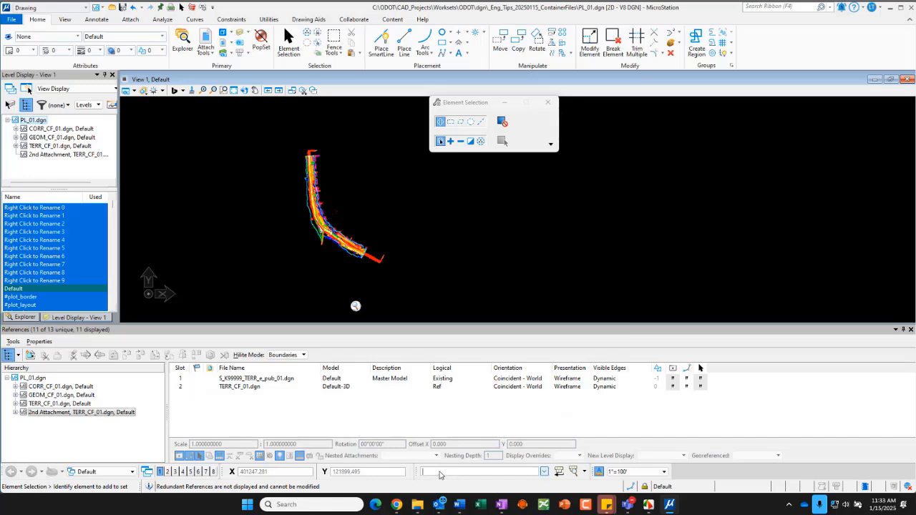
text(newfile)
key(Return)
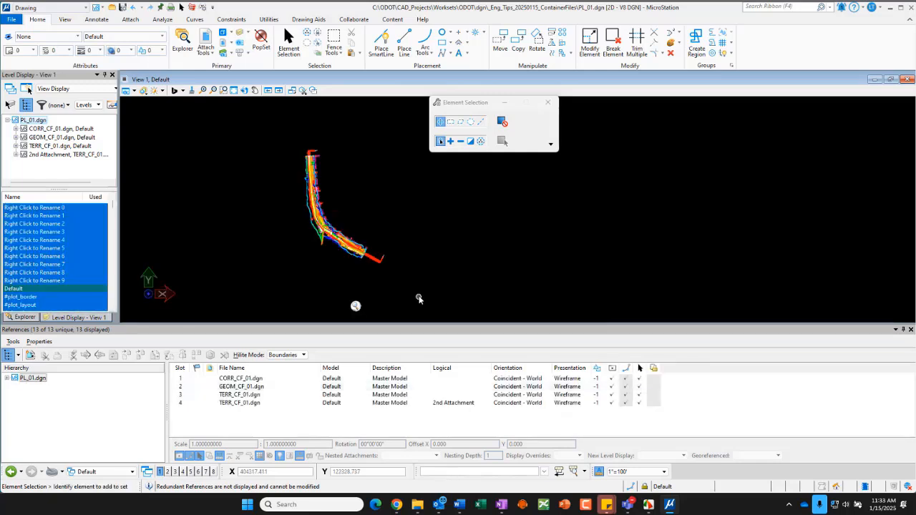
- Expand PL_01.dgn to show the 2nd Attachment's nested S_K99999_TERR_e_pub_01.dgn and TERR_CF_01.dgn
click(25, 378)
click(7, 379)
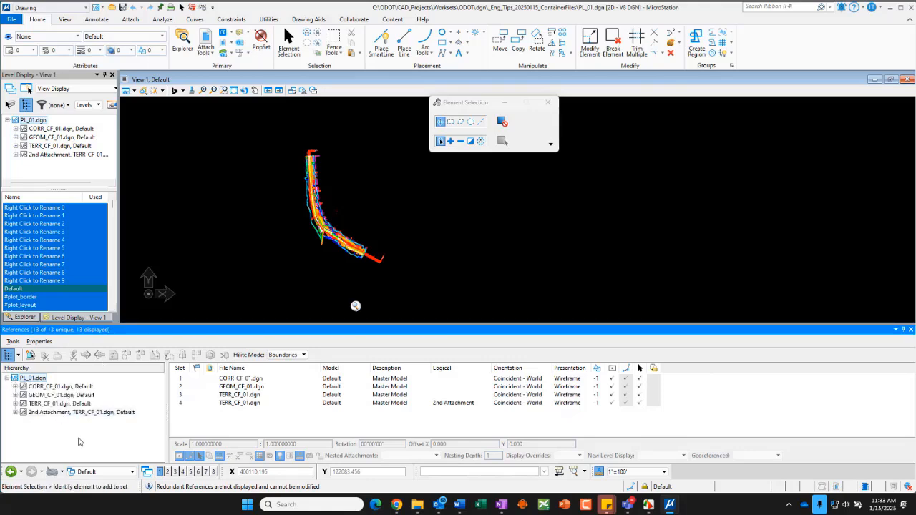
click(68, 413)
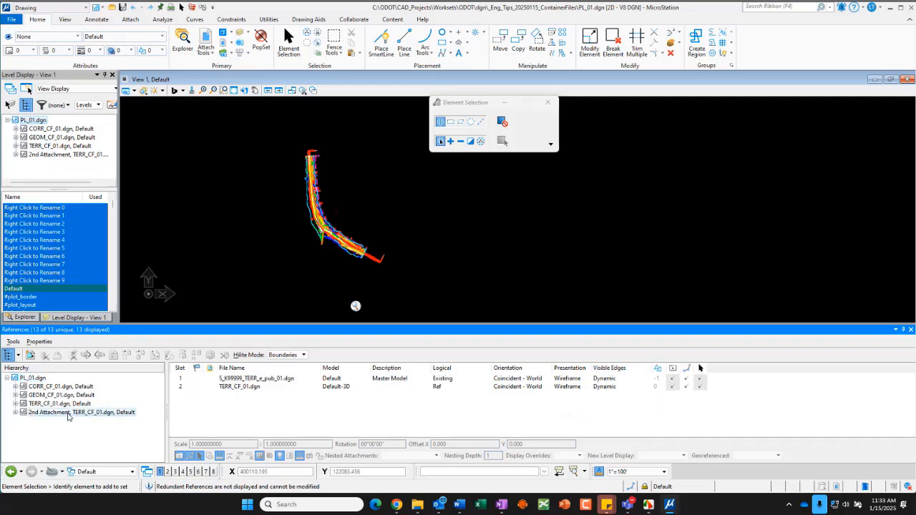
key(ctrl+2)
mouse_move(652, 399)
mouse_down()
mouse_move(736, 354)
mouse_move(677, 405)
mouse_up()
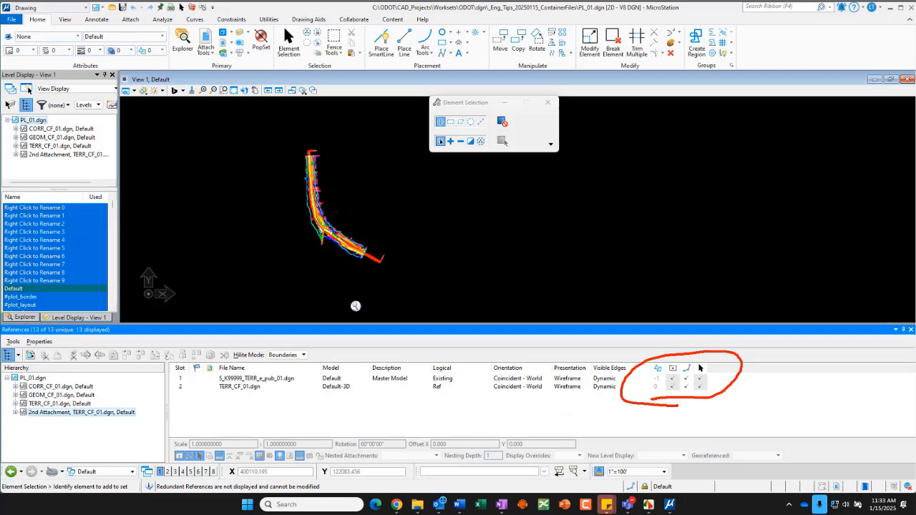
mouse_move(12, 164)
mouse_down()
mouse_move(22, 151)
mouse_move(9, 153)
mouse_move(24, 161)
mouse_up()
key(Escape)
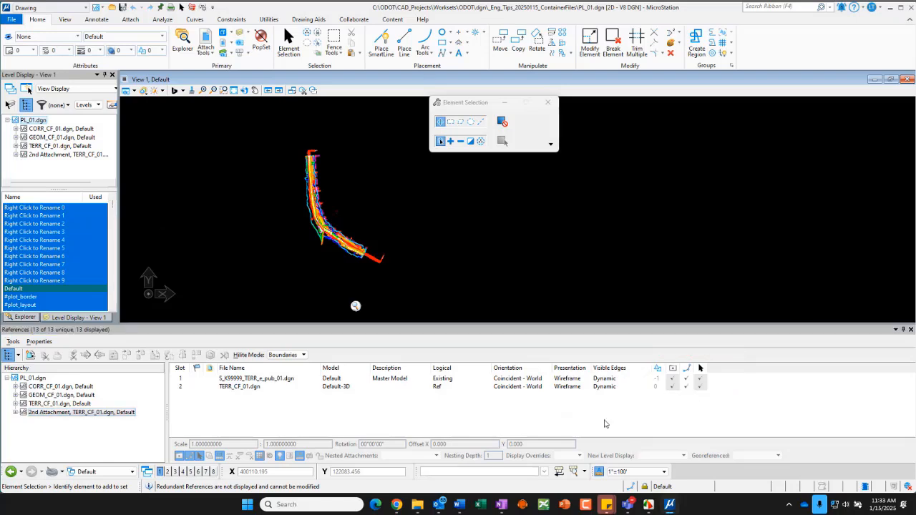
- Turn off the Existing attachment's levels Default through E_TRAF_ROAD_Striping, then exit OpenRoads Designer
click(15, 154)
click(68, 166)
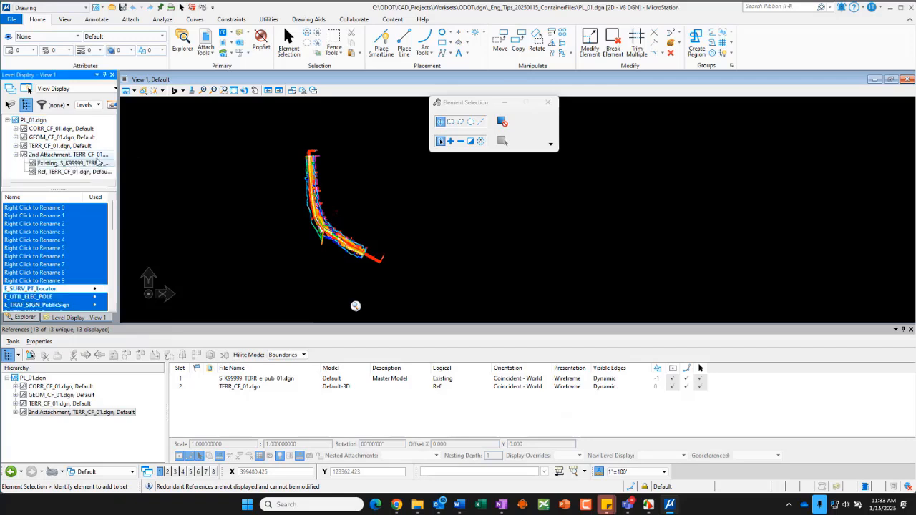
click(93, 197)
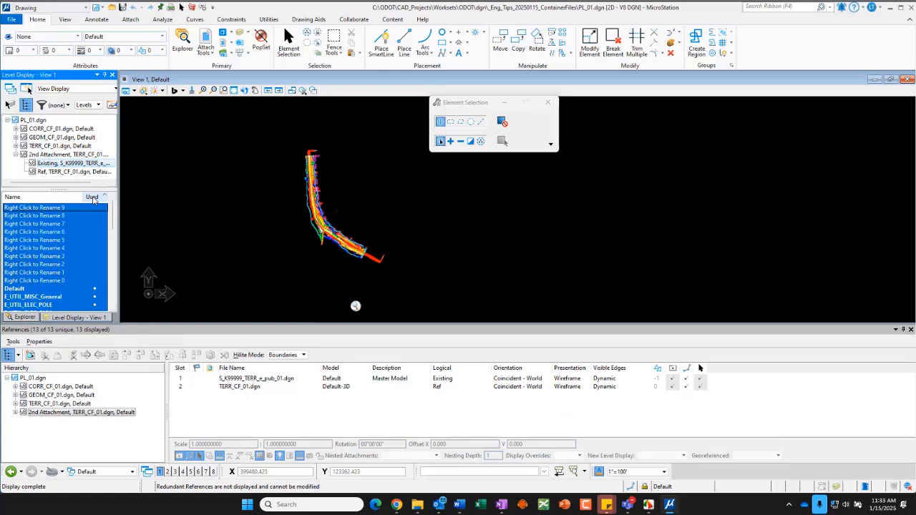
drag(25, 209, 47, 269)
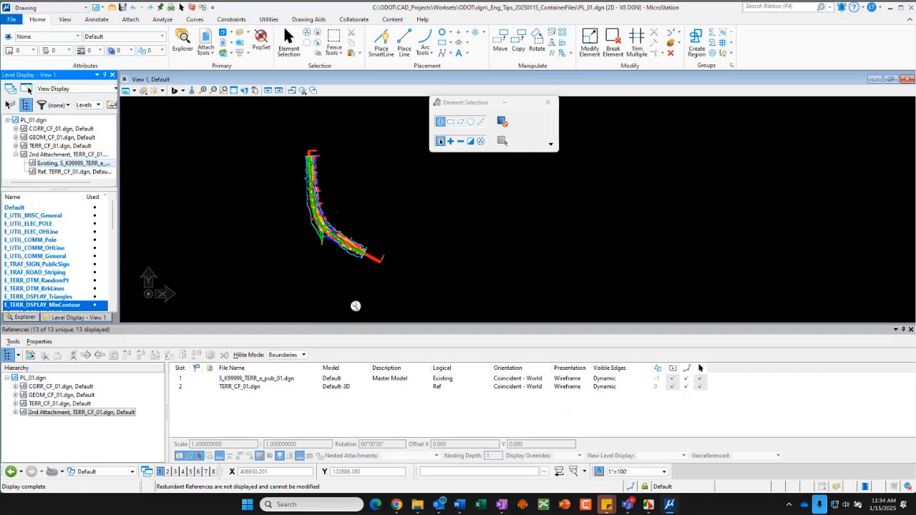
key(super+d)
key(super+d)
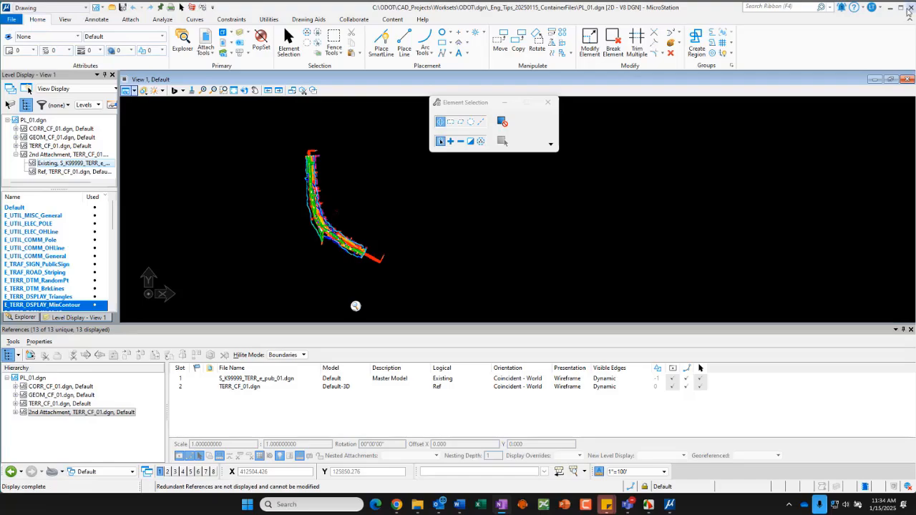
click(909, 7)
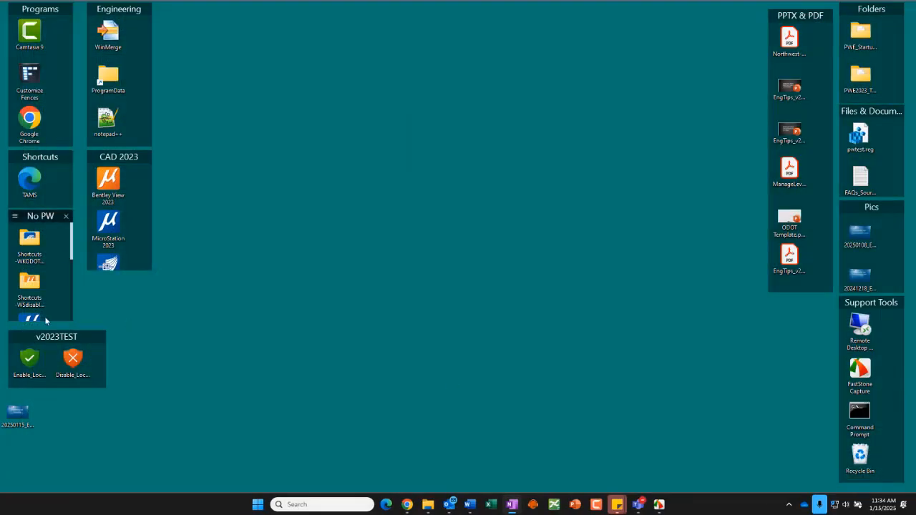
- Launch OpenRoads Designer 2023 from the No PW desktop shortcut
scroll(40, 293, down, 2)
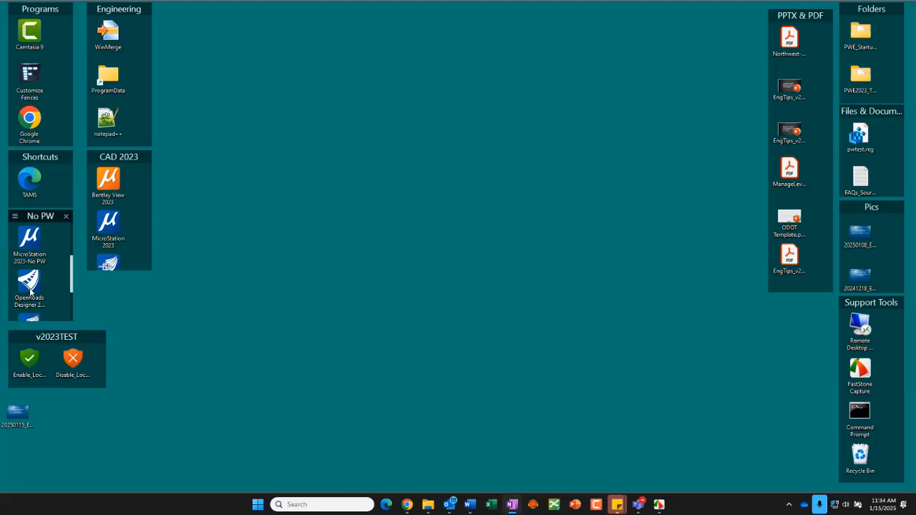
double_click(37, 289)
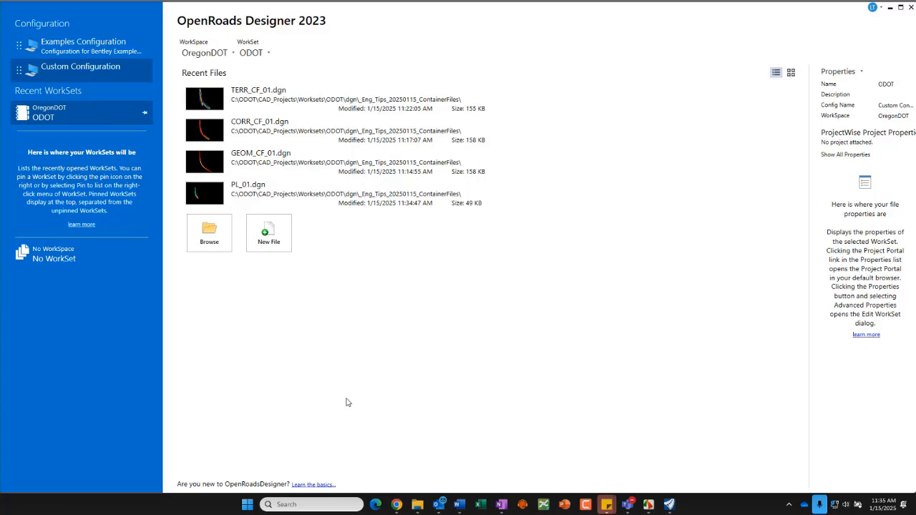
- Open CORR_CF_01.dgn from the start page's Recent Files list
click(254, 134)
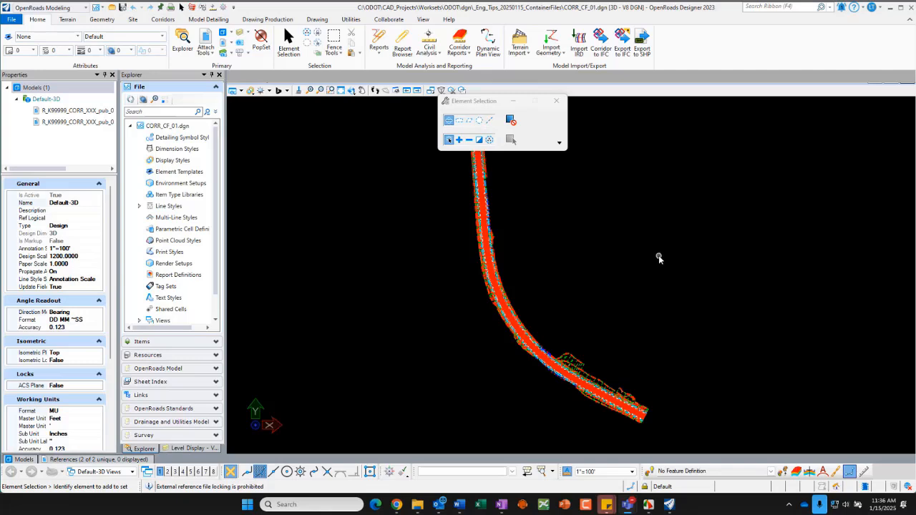
- Search the EAST PDF List page in Chrome for 'contour'
click(398, 505)
click(188, 12)
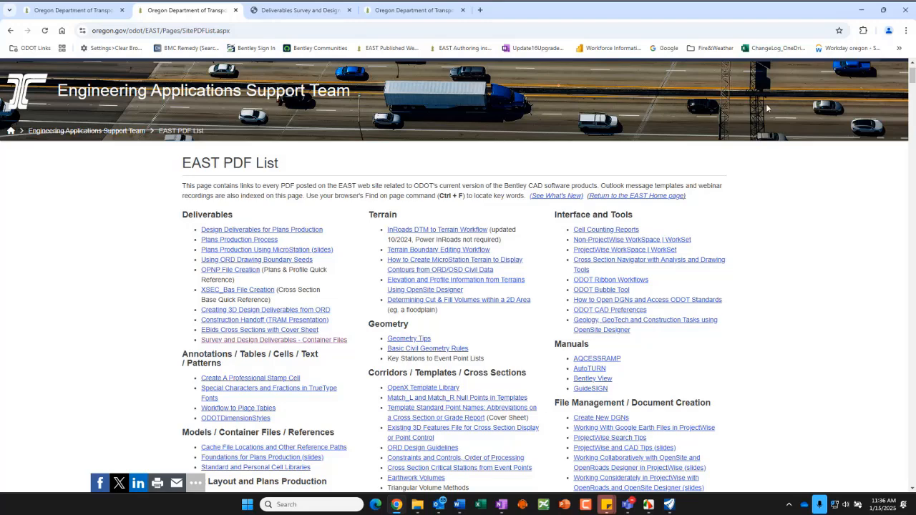
key(ctrl+f)
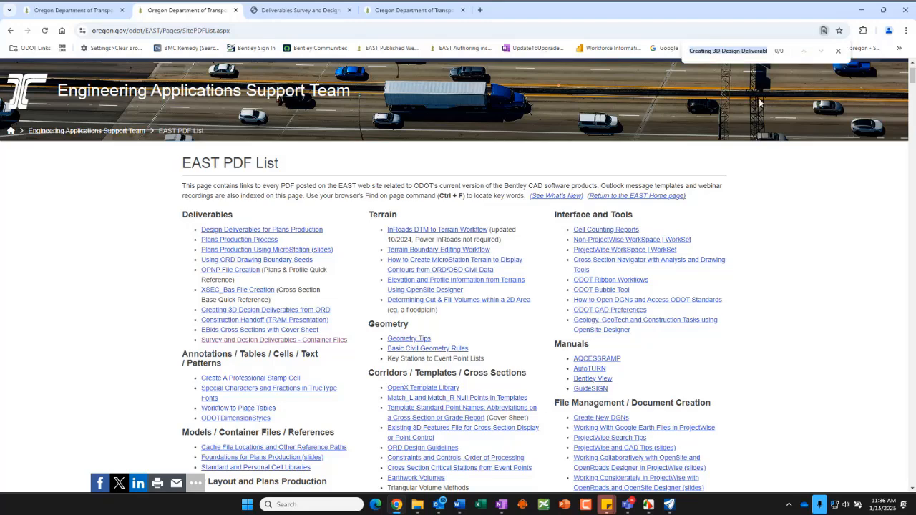
text(contour)
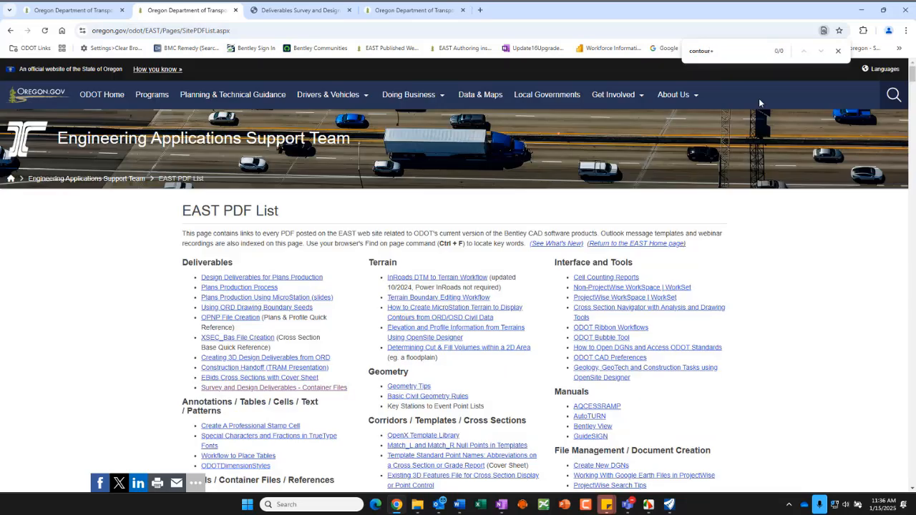
key(Return)
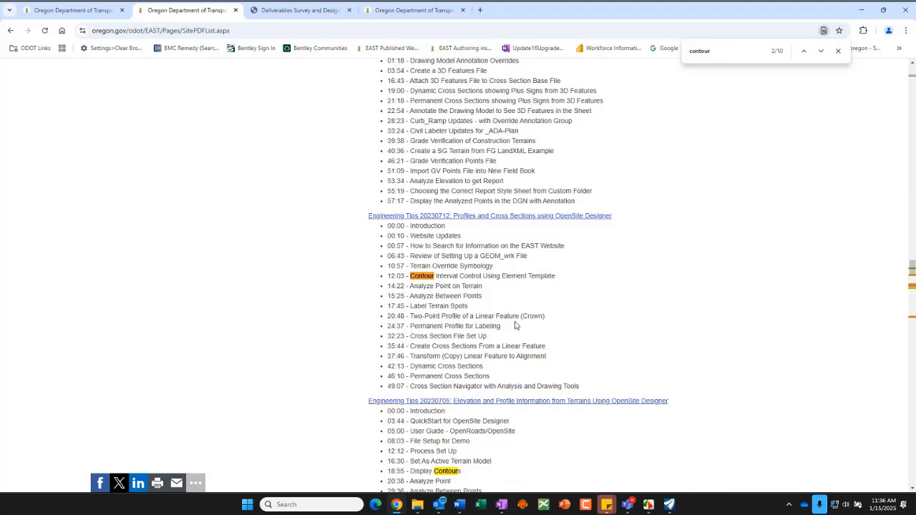
scroll(623, 305, down, 2)
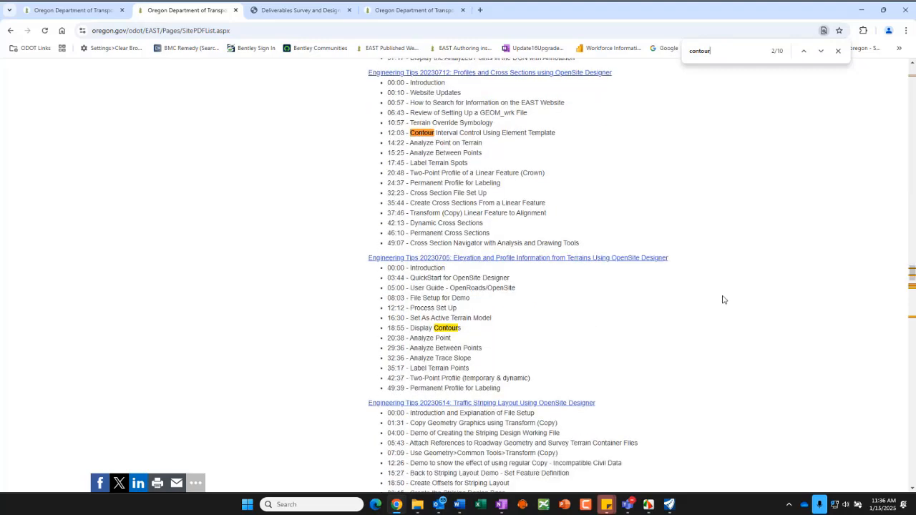
- Step through the contour matches to match 8 of 10 under Non-Civil Base Files
click(821, 52)
click(821, 52)
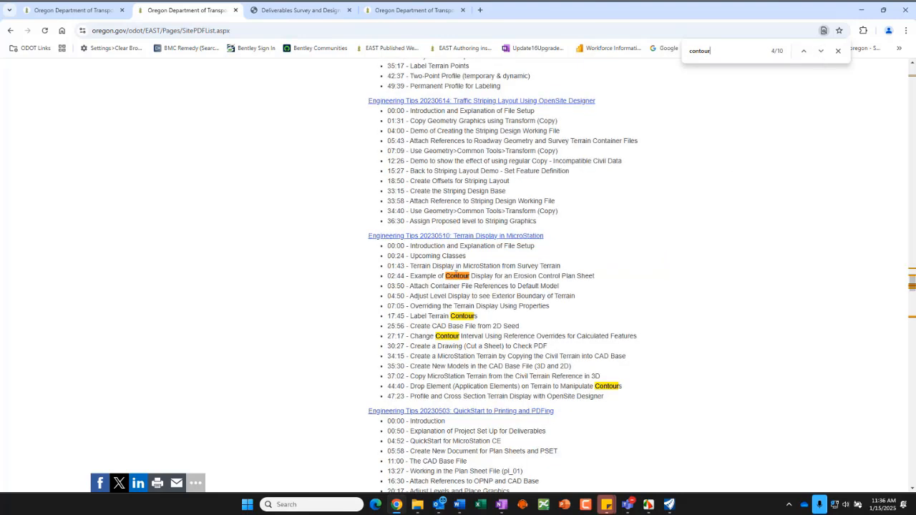
drag(448, 276, 602, 284)
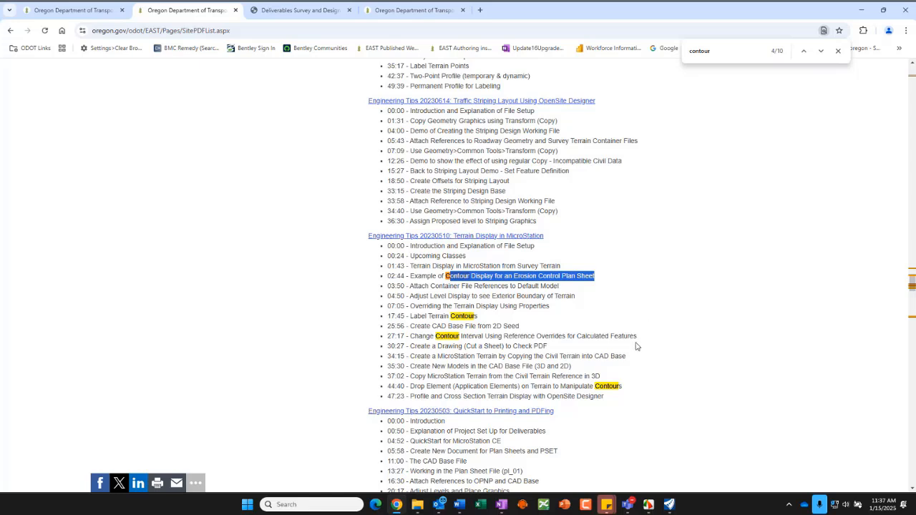
click(821, 52)
click(821, 52)
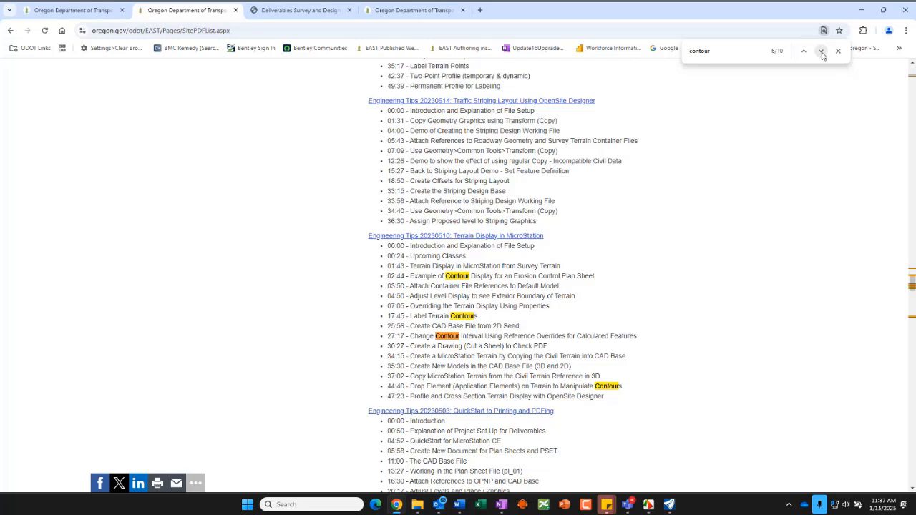
click(822, 52)
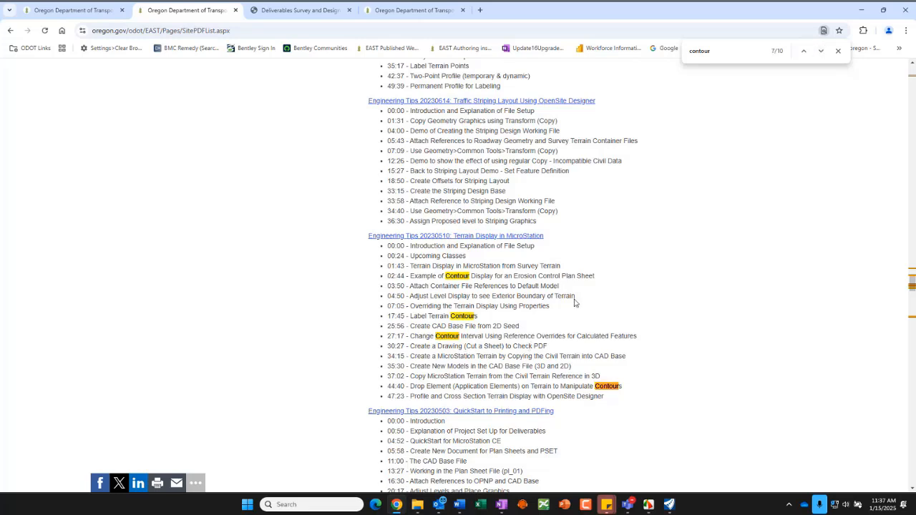
click(821, 53)
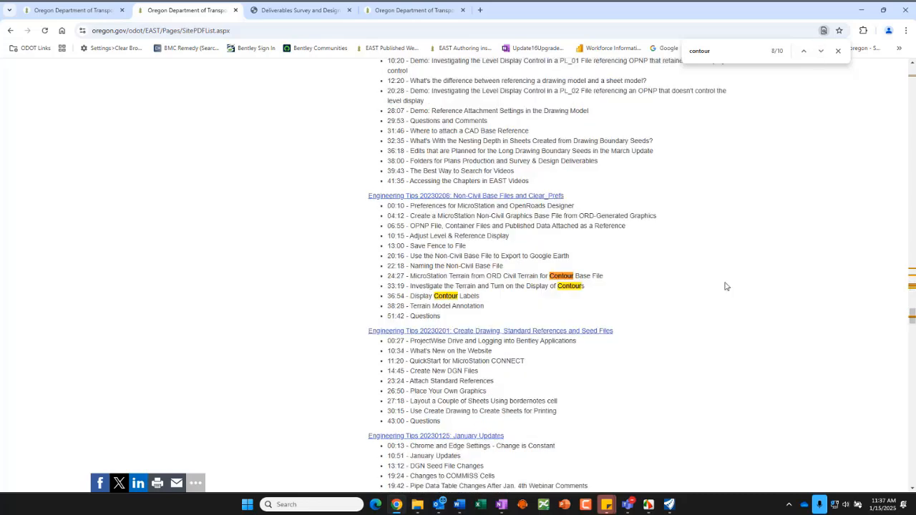
- Highlight the 24:27 'MicroStation Terrain from ORD Civil Terrain for Contour Base File' chapter and close the find bar
drag(410, 276, 606, 278)
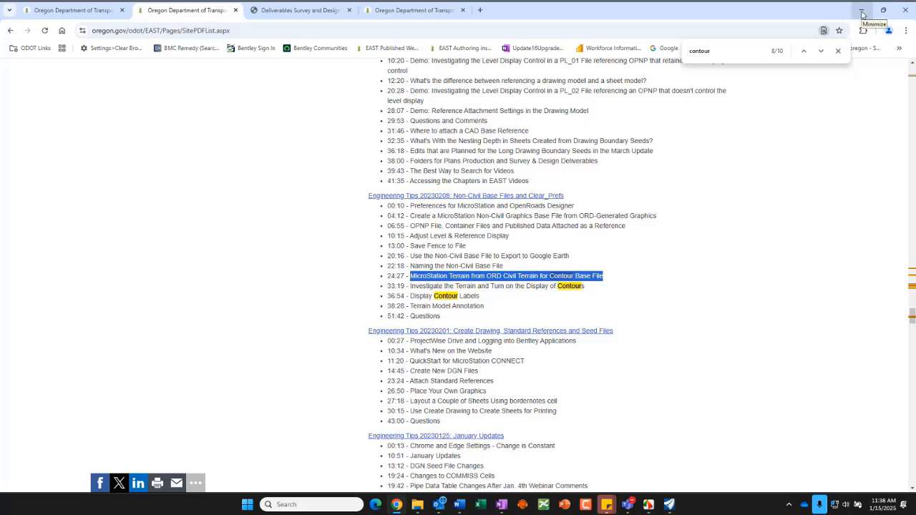
click(838, 52)
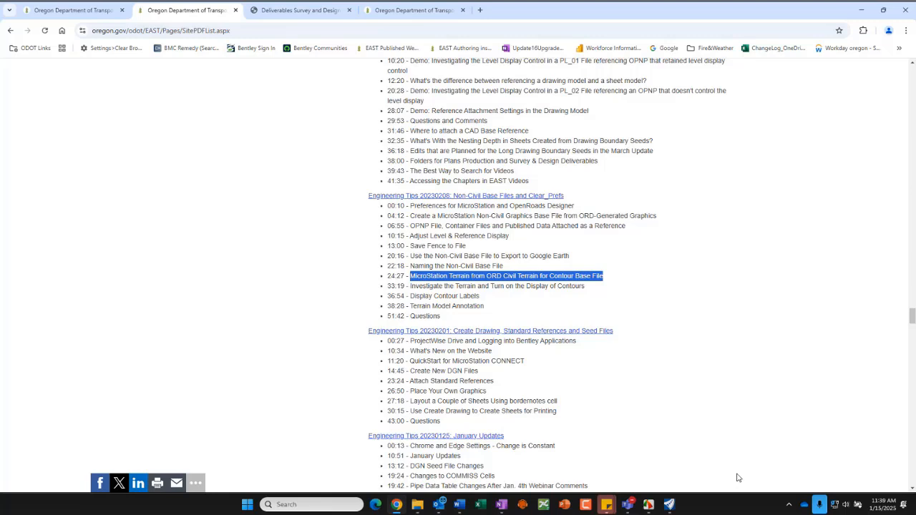
- Find ODOT Naming Wizard 23.0.113 in Control Panel's installed programs, then minimize the window
click(313, 503)
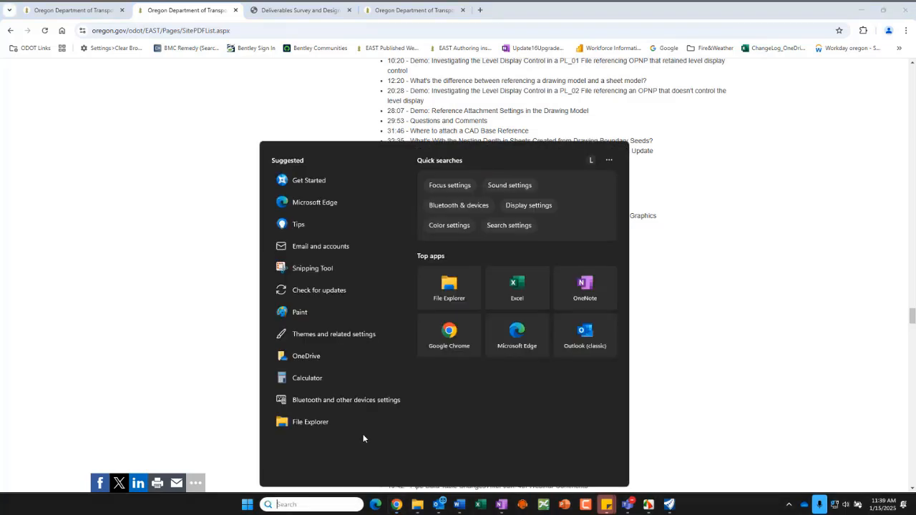
text(control)
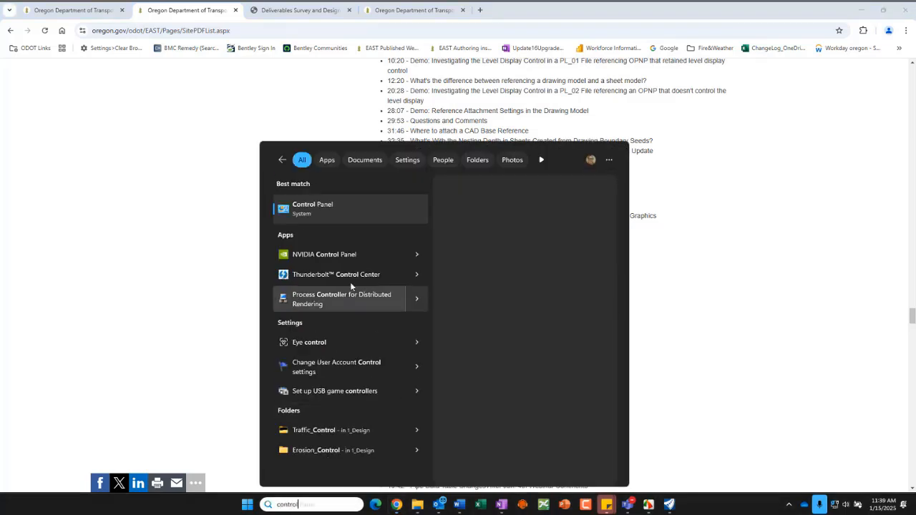
click(310, 205)
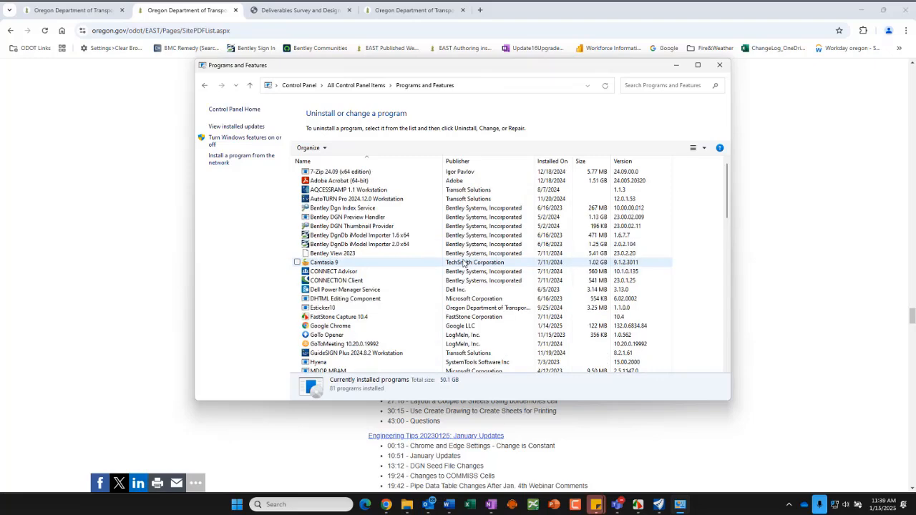
scroll(431, 253, down, 10)
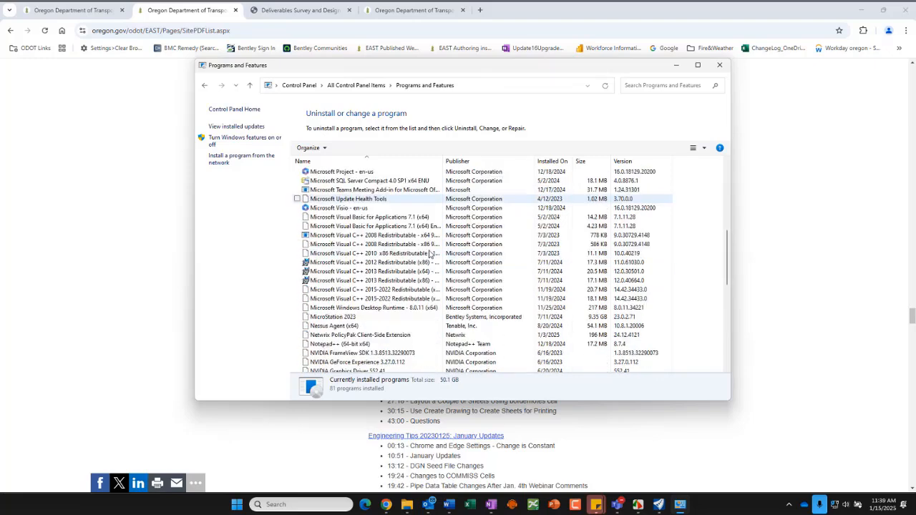
scroll(429, 254, down, 4)
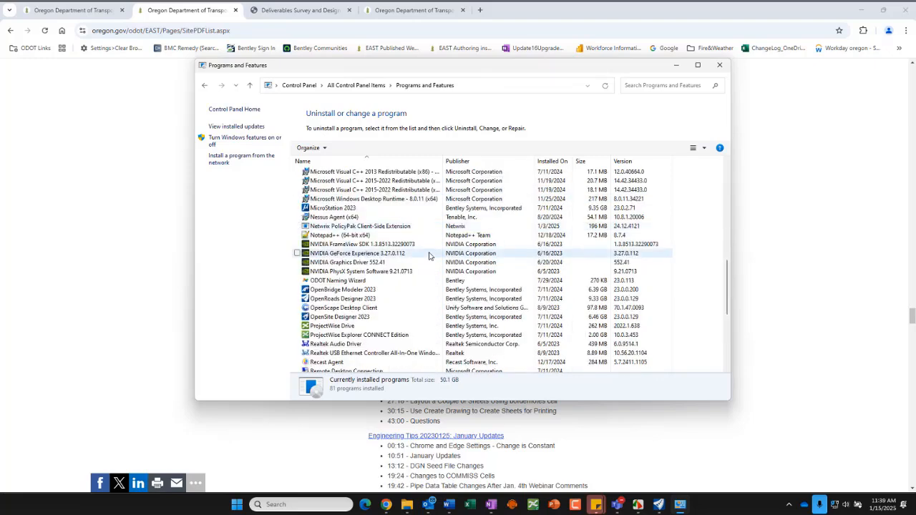
click(364, 282)
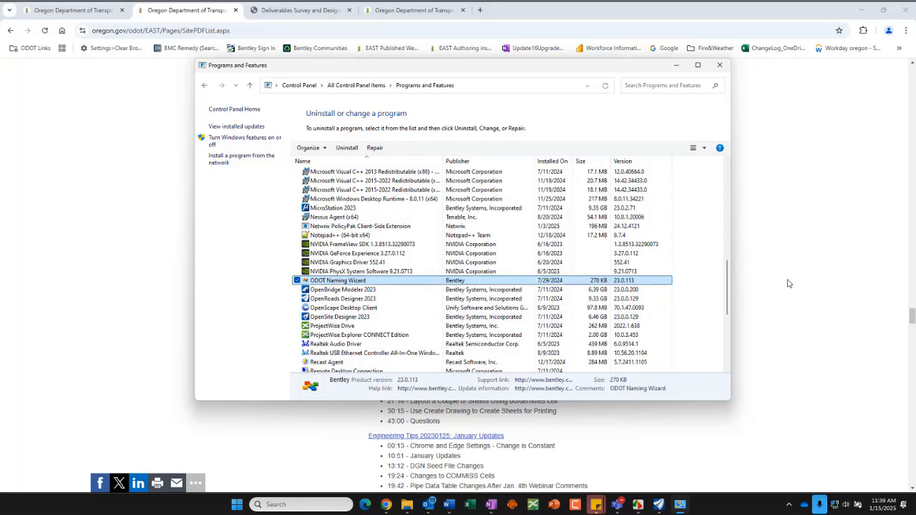
click(677, 69)
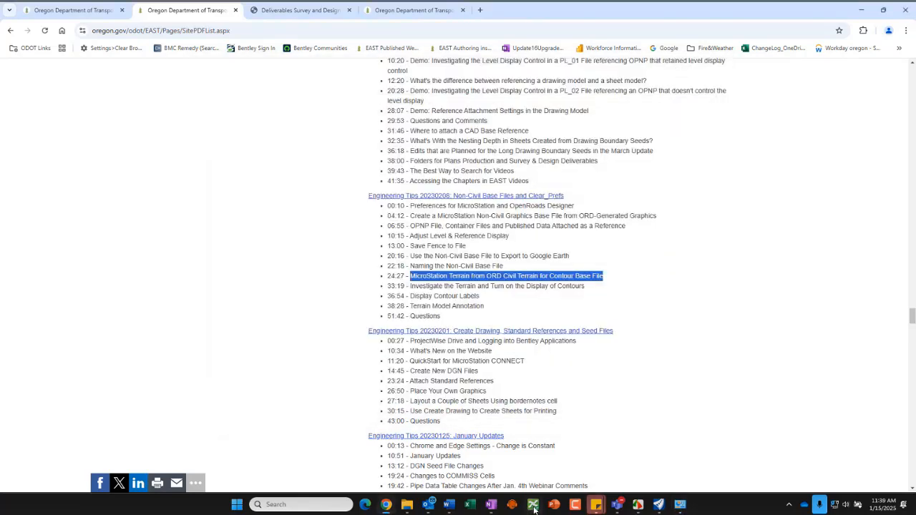
- Open the PW_Standards shortcut under PW_LOCATIONS from a new File Explorer tab
click(407, 507)
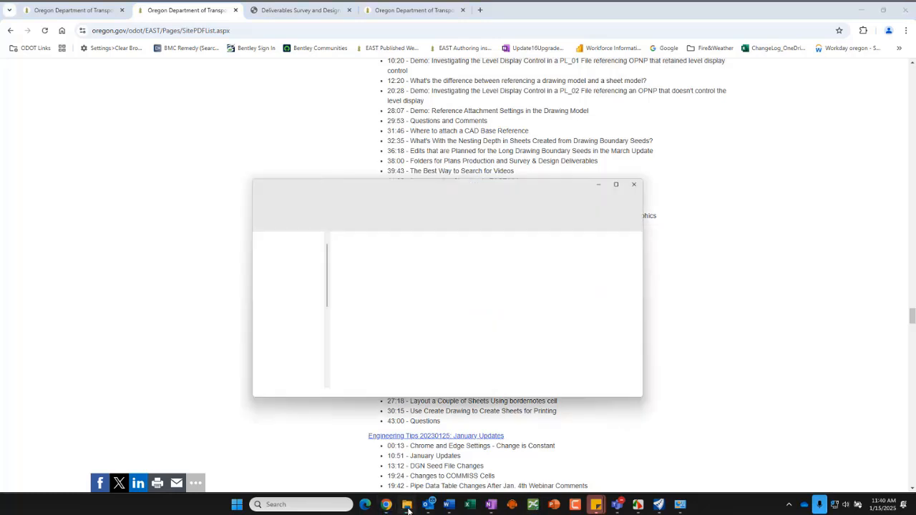
scroll(257, 262, down, 3)
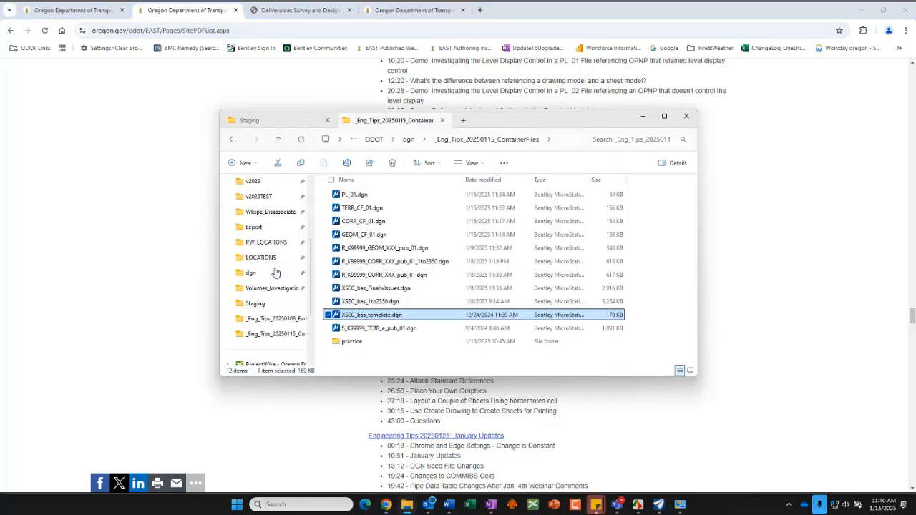
click(463, 120)
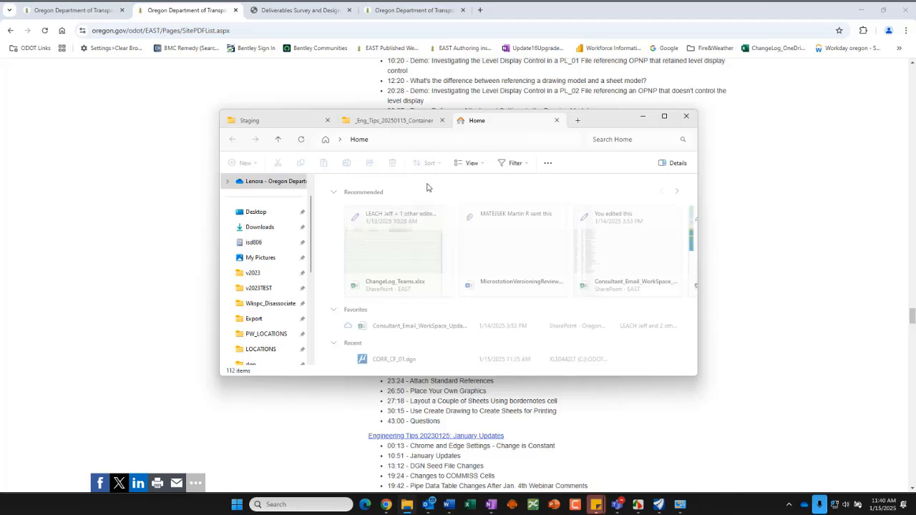
click(264, 334)
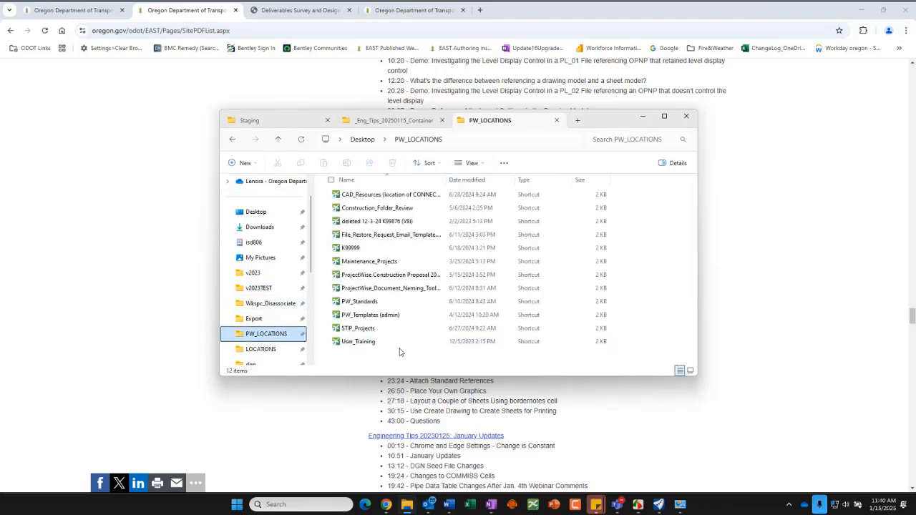
double_click(365, 303)
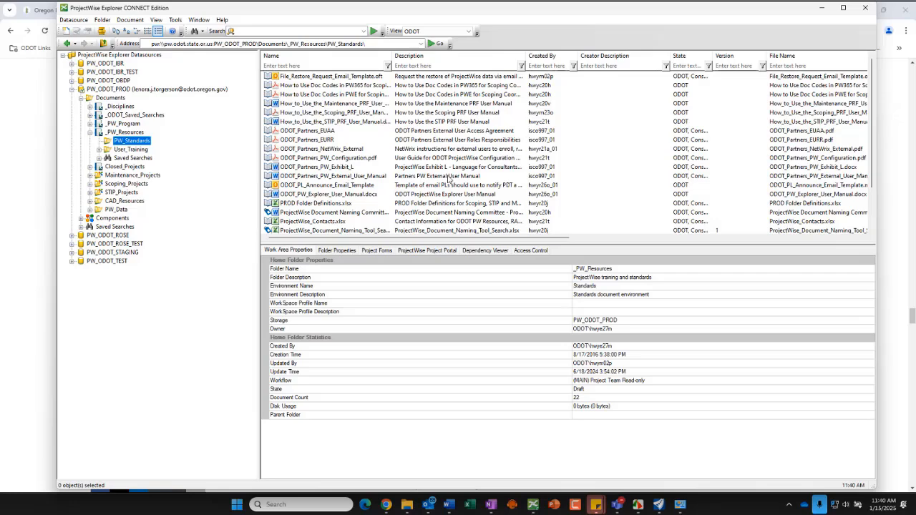
scroll(448, 177, down, 1)
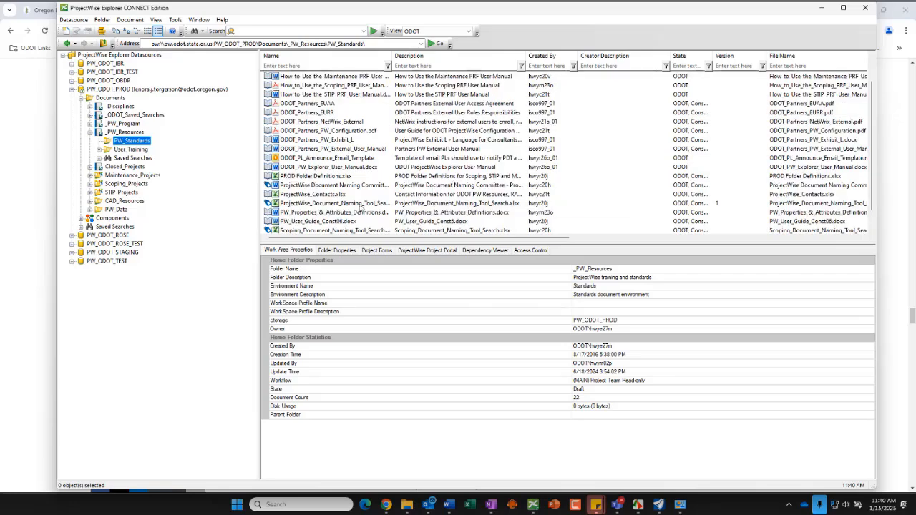
- Show the properties of ProjectWise_Document_Naming_Tool_Search.xlsx and widen the Name column to show full file names
click(347, 205)
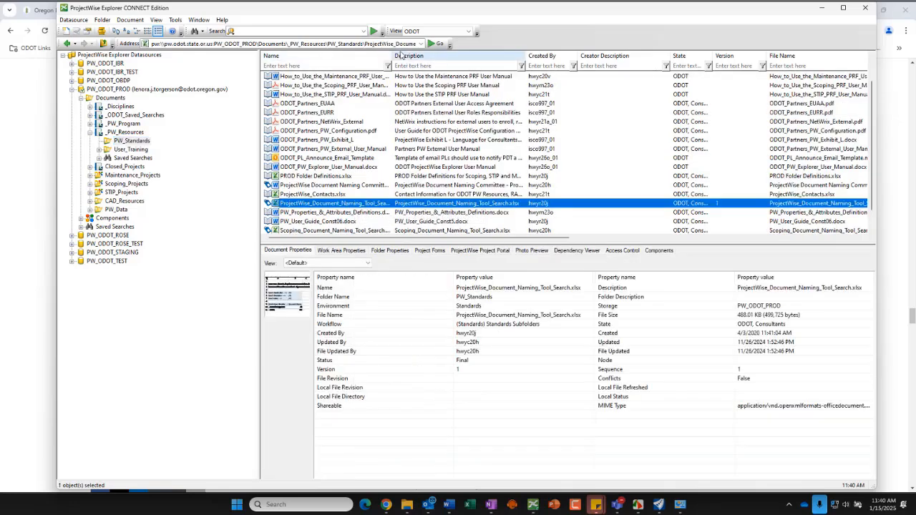
drag(393, 56, 459, 55)
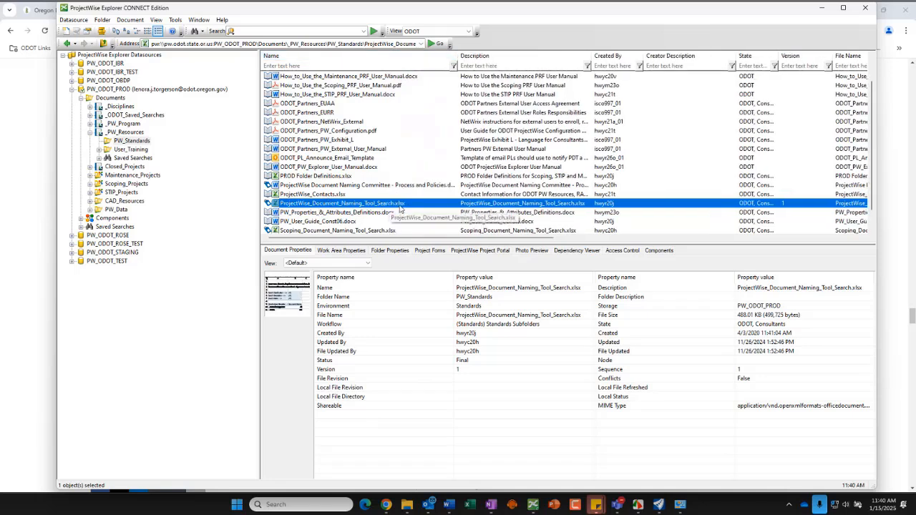
right_click(471, 509)
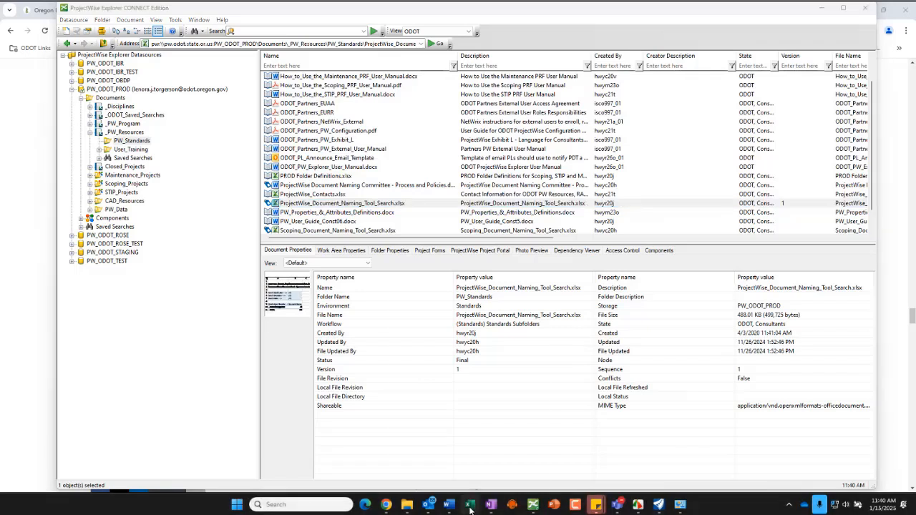
- Open ProjectWise_Document_Naming_Tool_Search.xlsx from Excel's recent files and enlarge the window to show the Grand Total of 2325
click(473, 353)
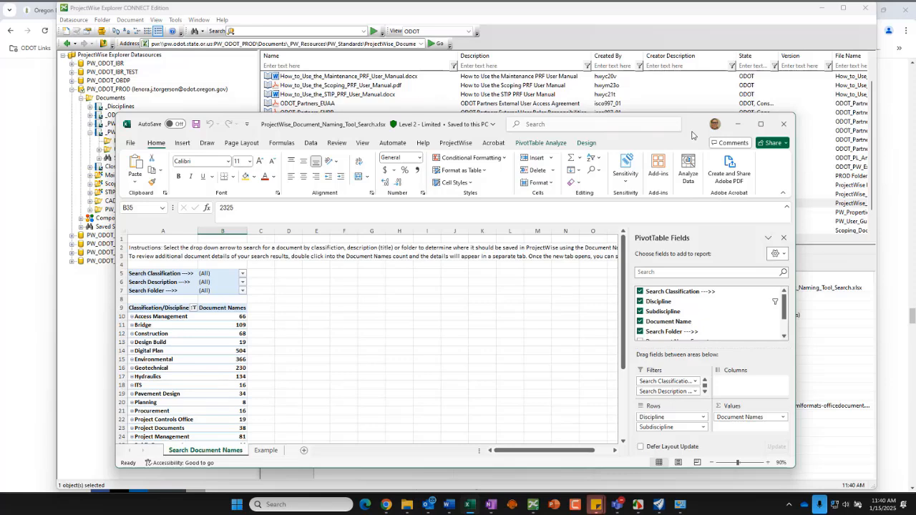
drag(696, 127, 744, 61)
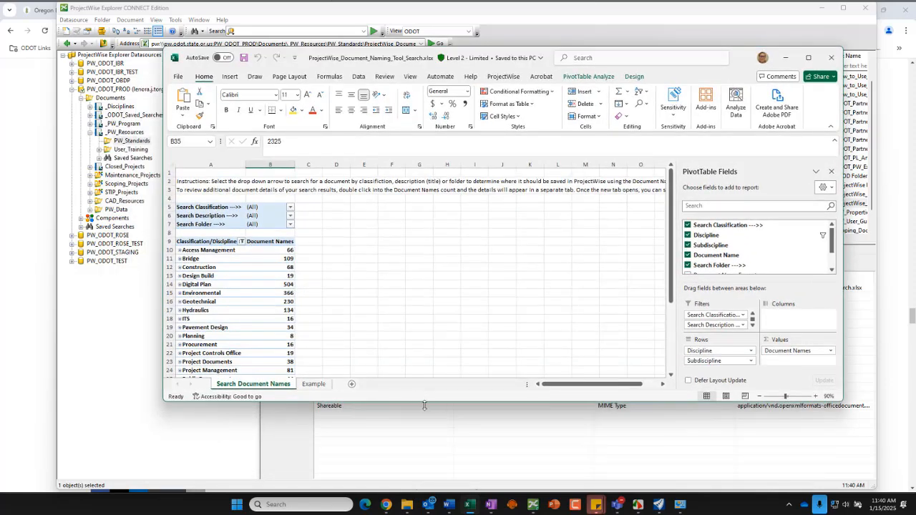
drag(425, 402, 414, 495)
scroll(337, 329, down, 2)
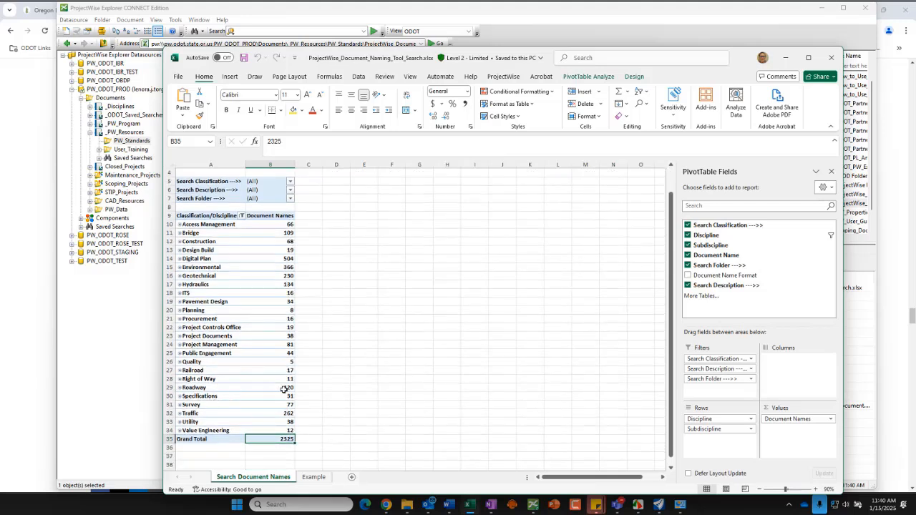
mouse_move(290, 387)
- Drill into the Roadway count of 120, autofit columns F and G, and sort by Correct ProjectWise Folder A to Z
double_click(290, 388)
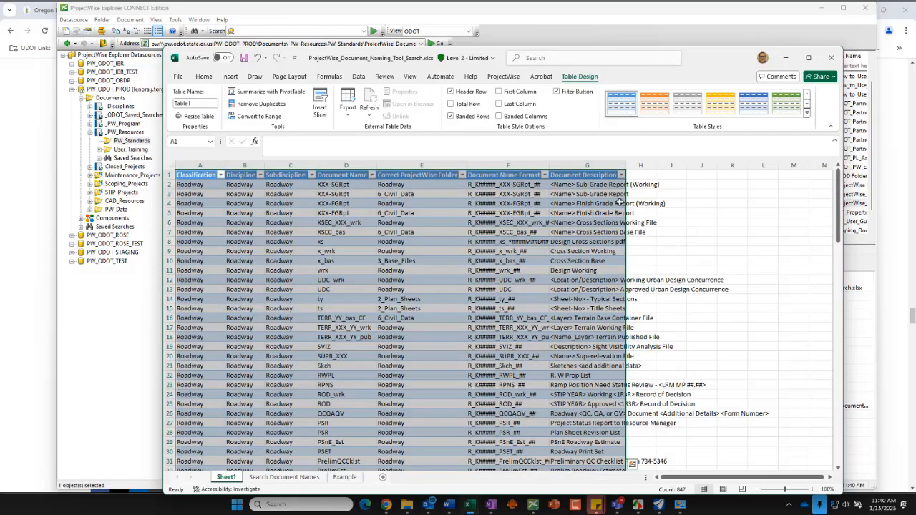
double_click(626, 165)
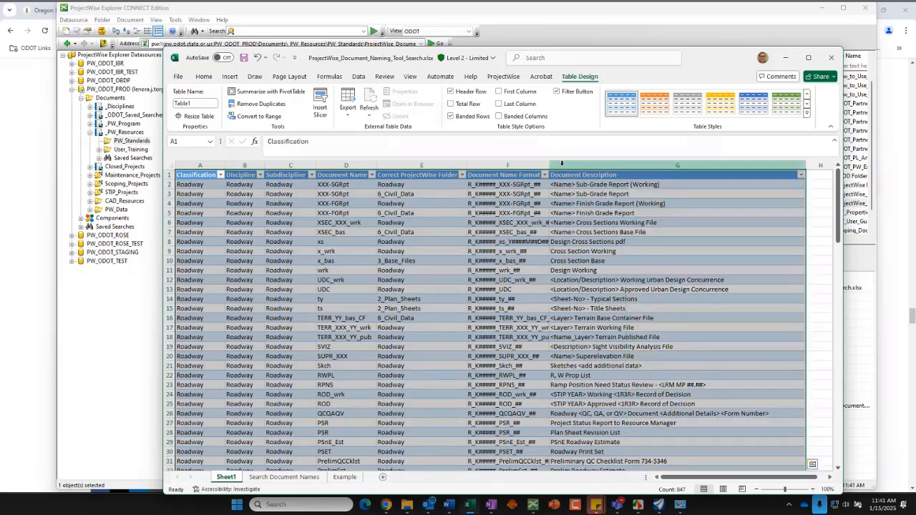
double_click(547, 166)
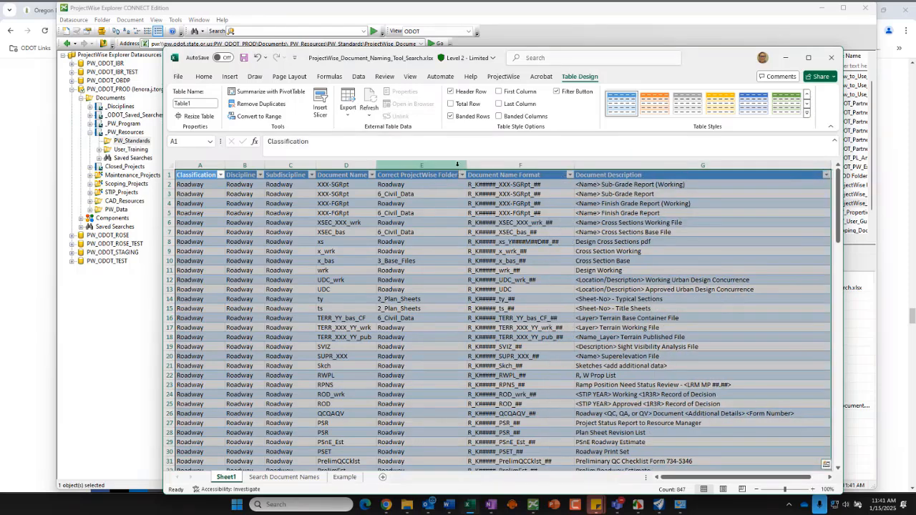
click(499, 203)
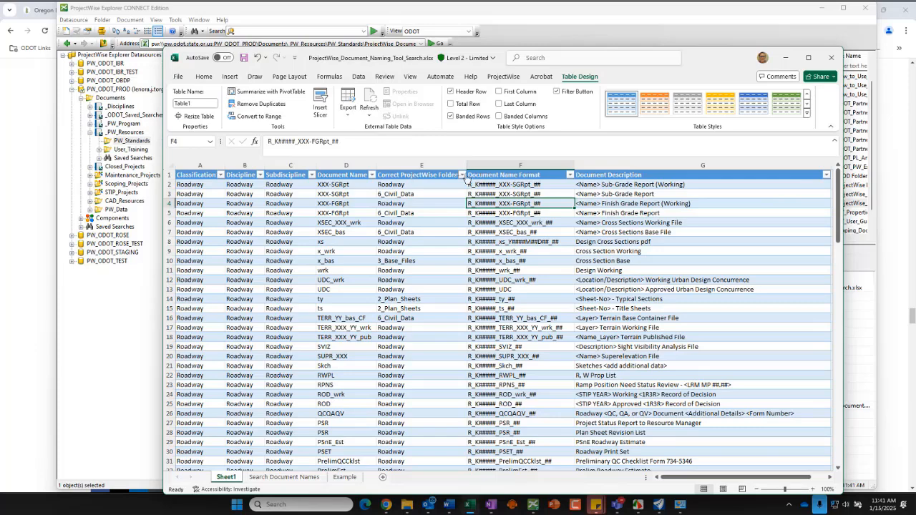
click(462, 175)
click(368, 185)
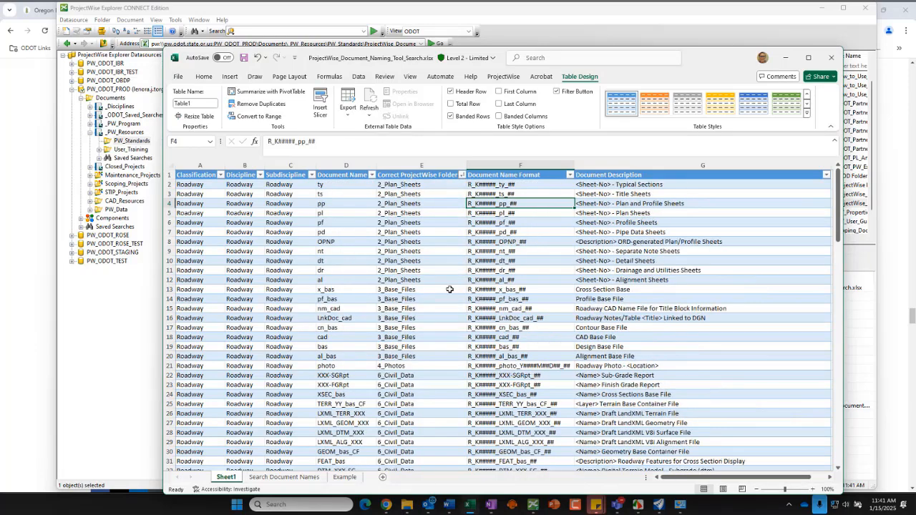
- Review the 6_Civil_Data records and the corridor base container name format, then return to ProjectWise Explorer
scroll(438, 257, down, 1)
scroll(438, 257, down, 3)
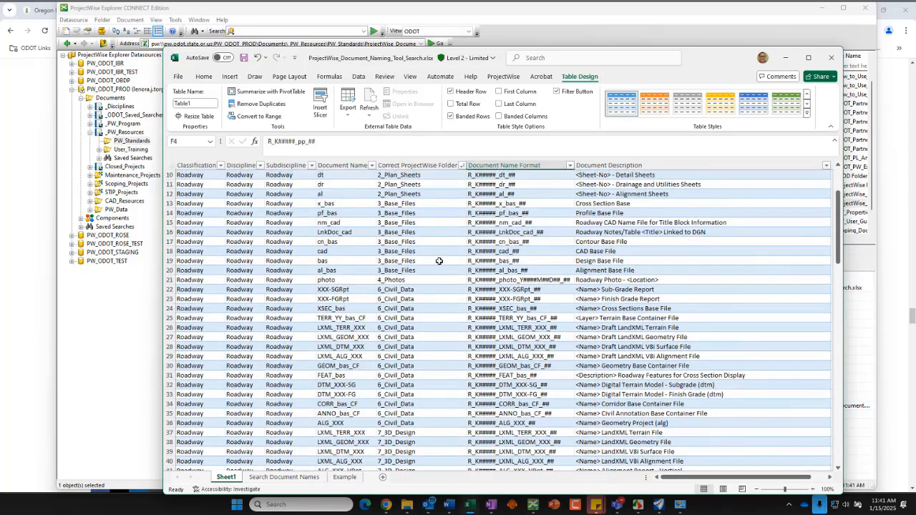
click(409, 290)
scroll(437, 298, down, 1)
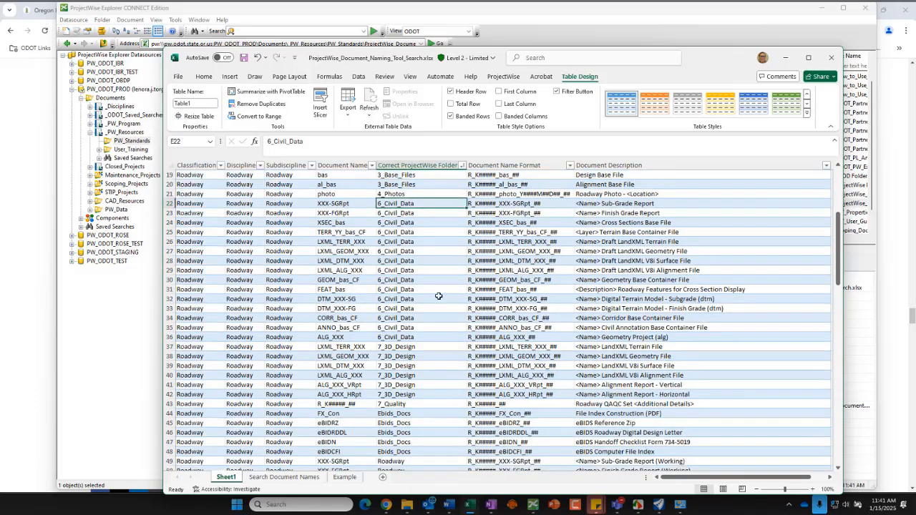
click(507, 318)
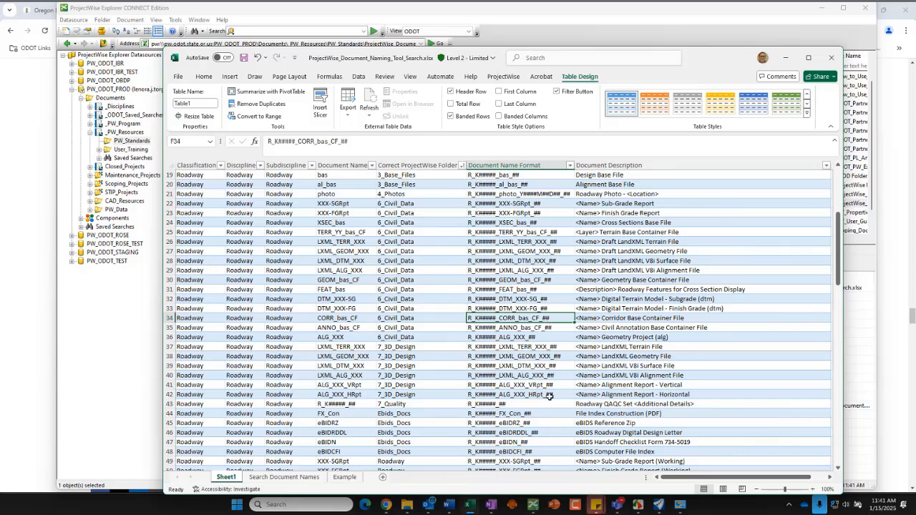
click(535, 508)
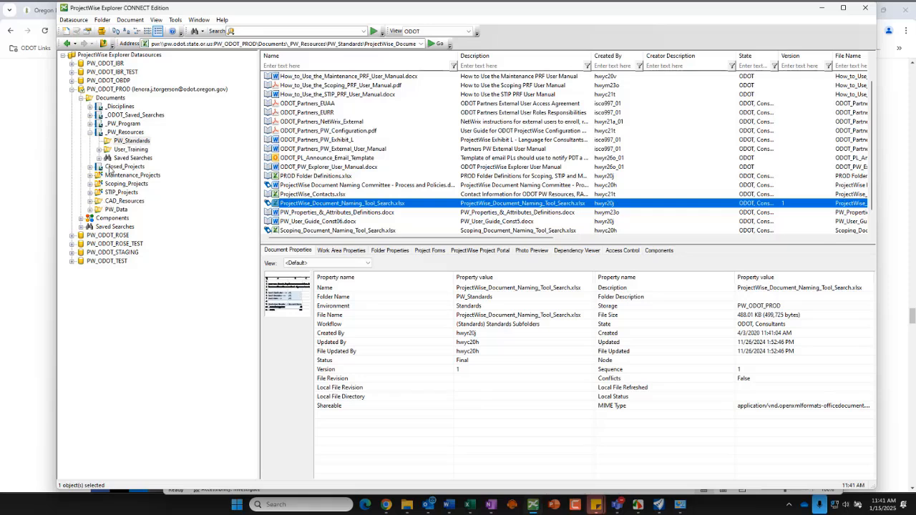
- Browse to User_Training > K99999 > 1_Design > 6_Civil_Data and select R_K99999_CORR_bas_CF_50.dgn
click(99, 150)
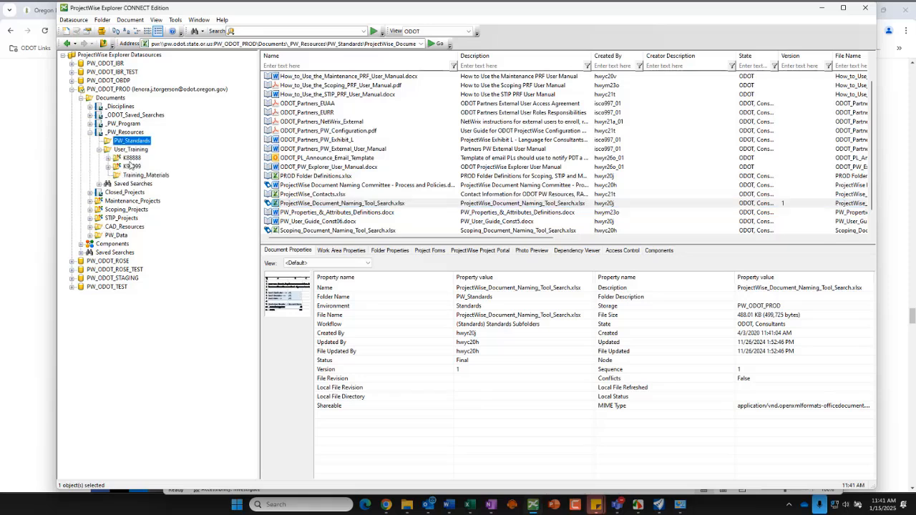
click(109, 166)
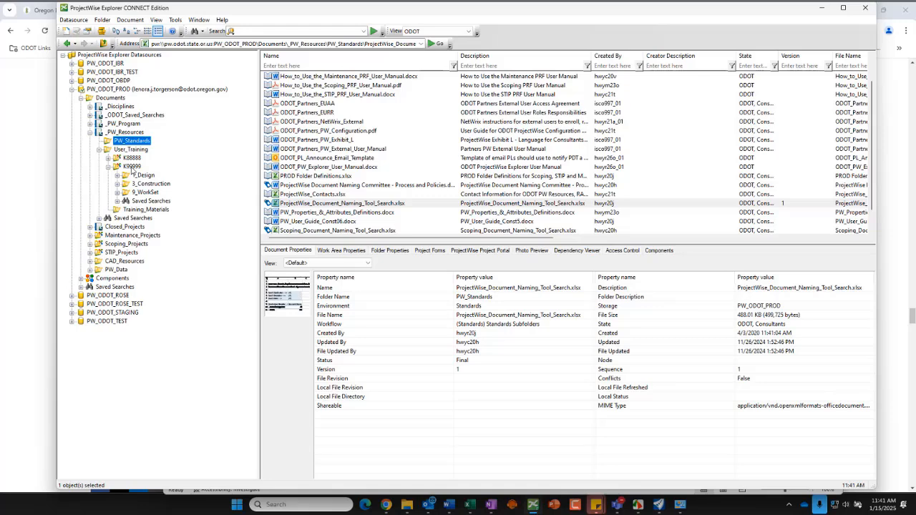
click(119, 176)
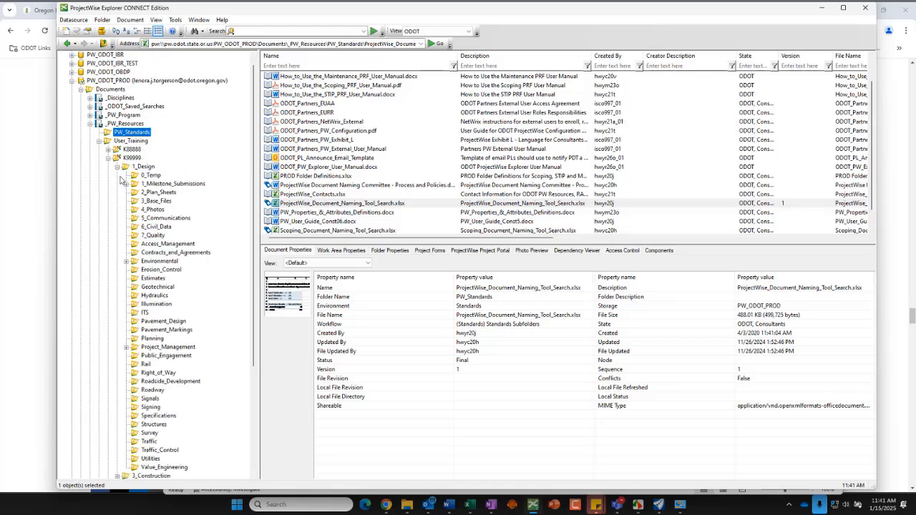
click(156, 226)
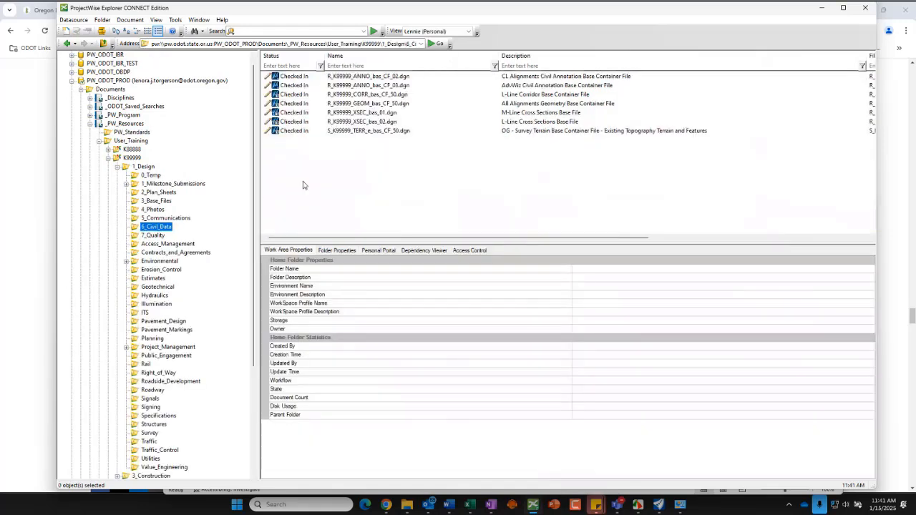
click(361, 96)
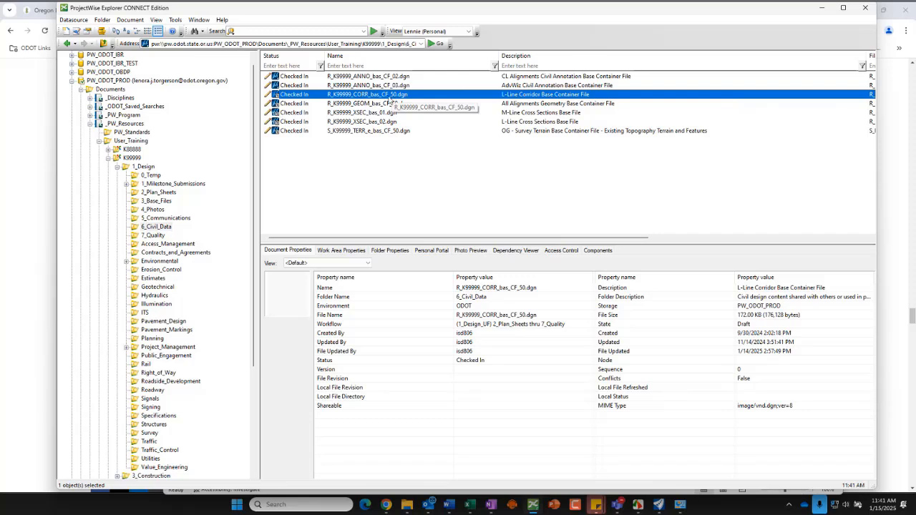
- Rename R_K99999_CORR_bas_CF_50.dgn to L-Line.dgn
right_click(393, 100)
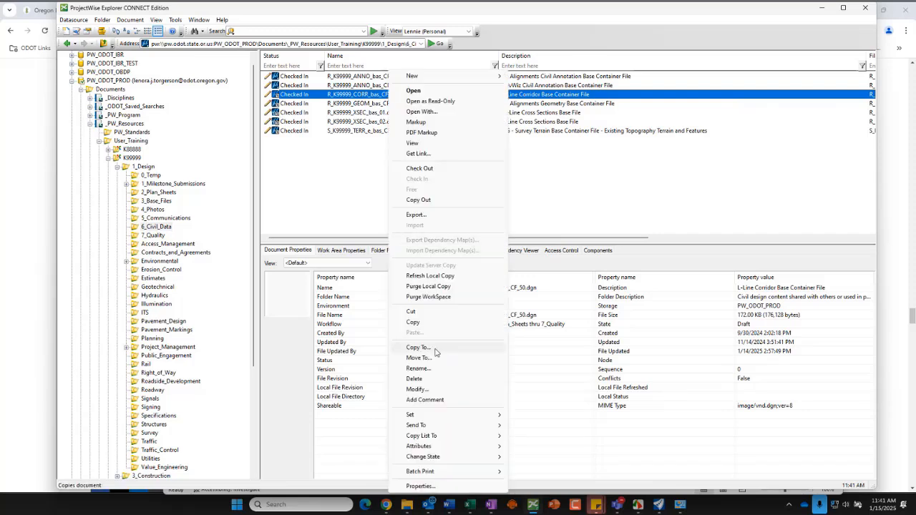
click(418, 369)
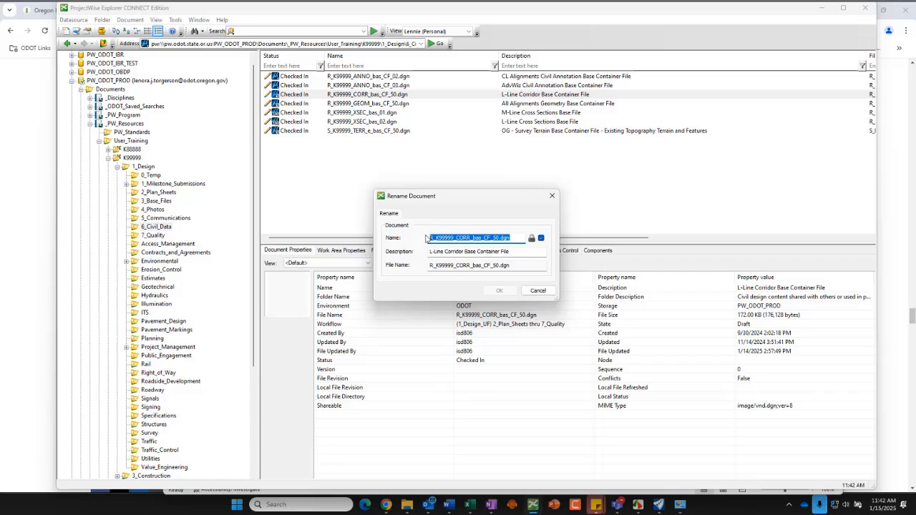
text(L-Line)
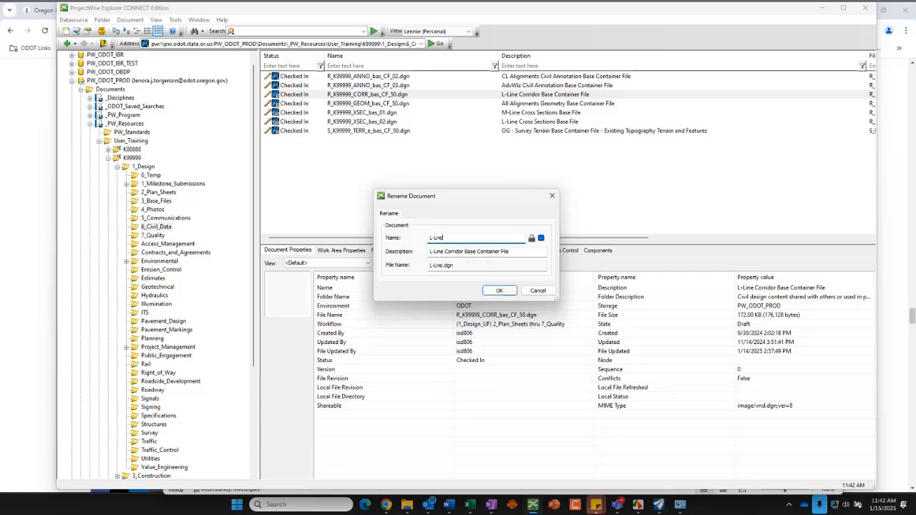
key(BackSpace)
key(BackSpace)
key(BackSpace)
text(ine)
text(.dgn)
click(499, 290)
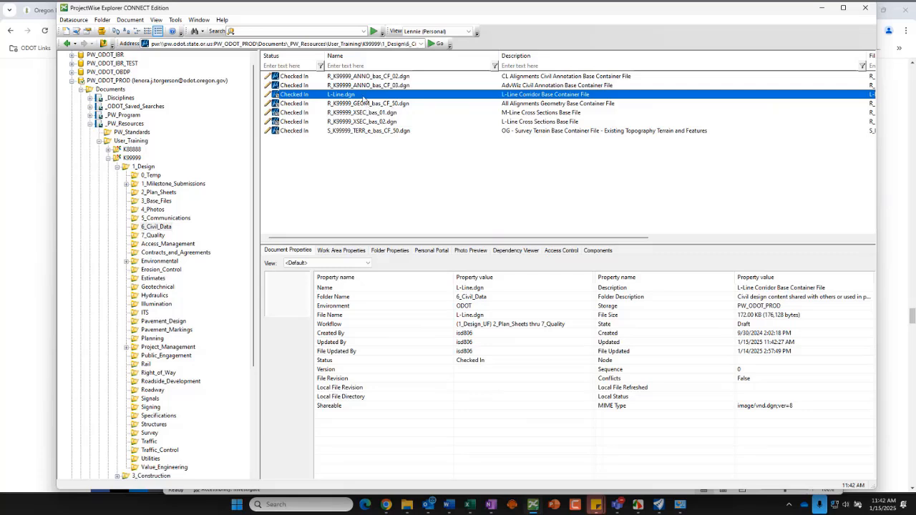
- Rename L-Line.dgn to R_K99999_CORR_CF_50.dgn
right_click(366, 97)
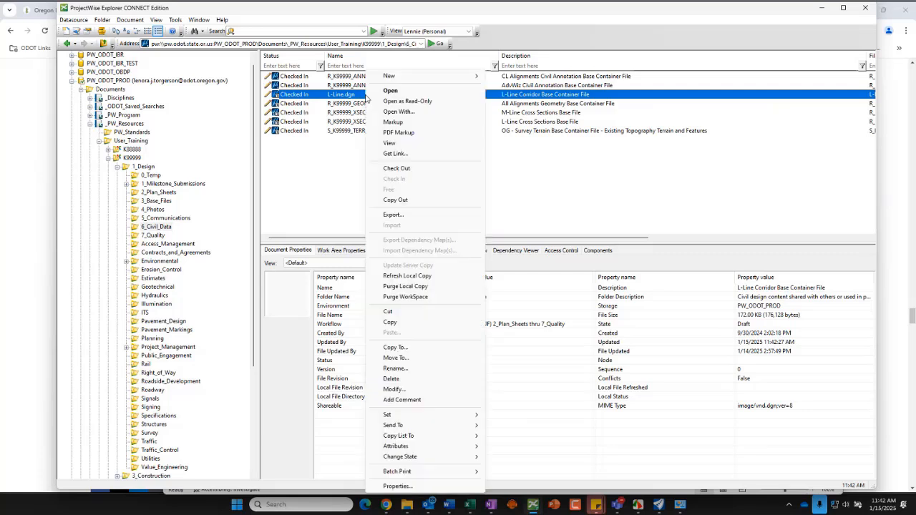
click(393, 369)
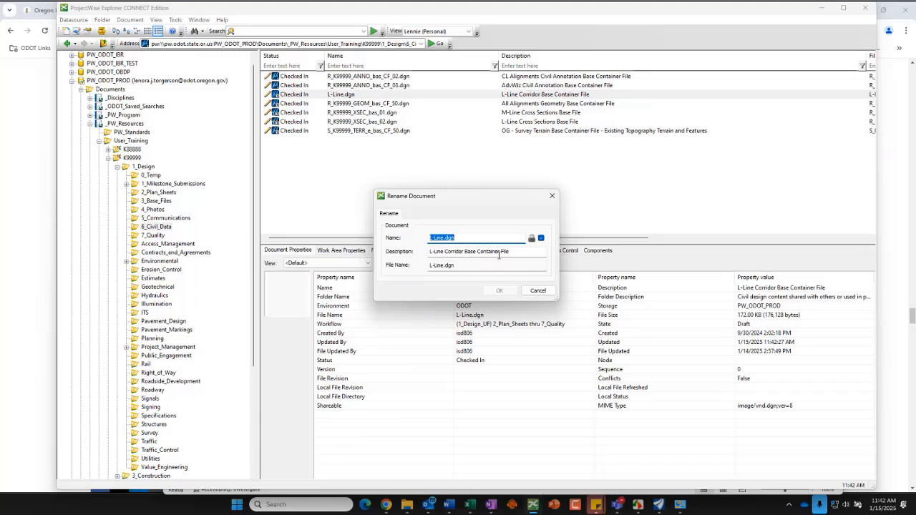
text(R_K9999)
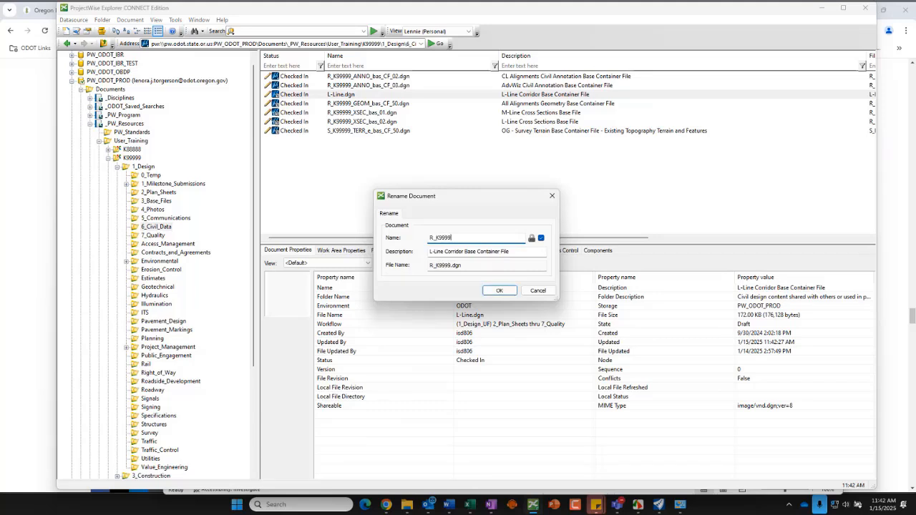
text(9_CORR_CF_50.dgn)
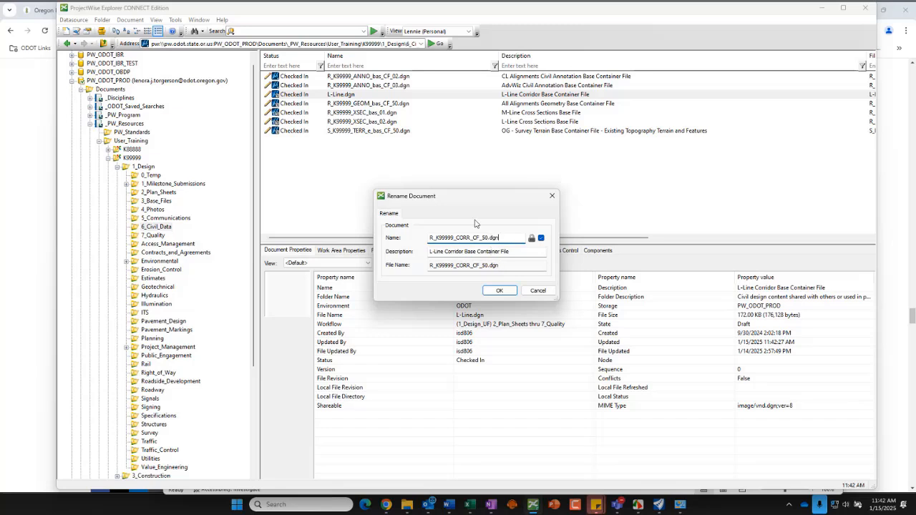
click(500, 290)
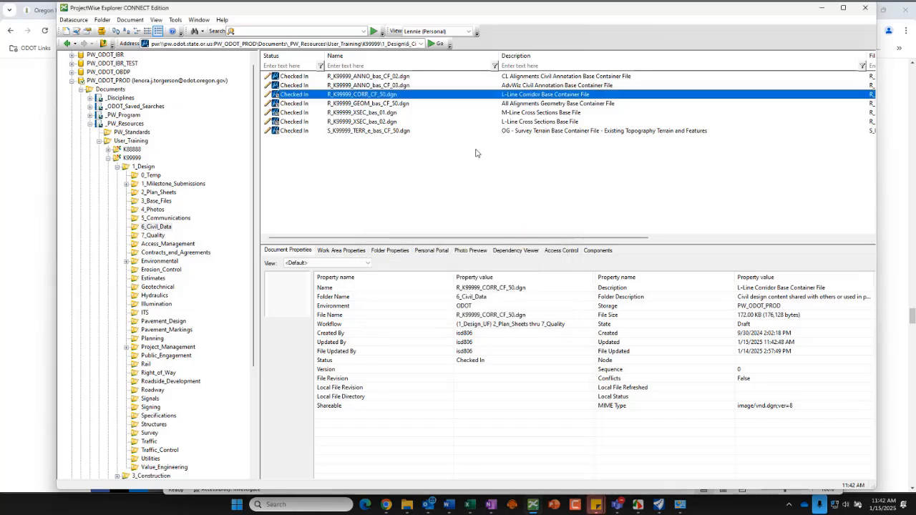